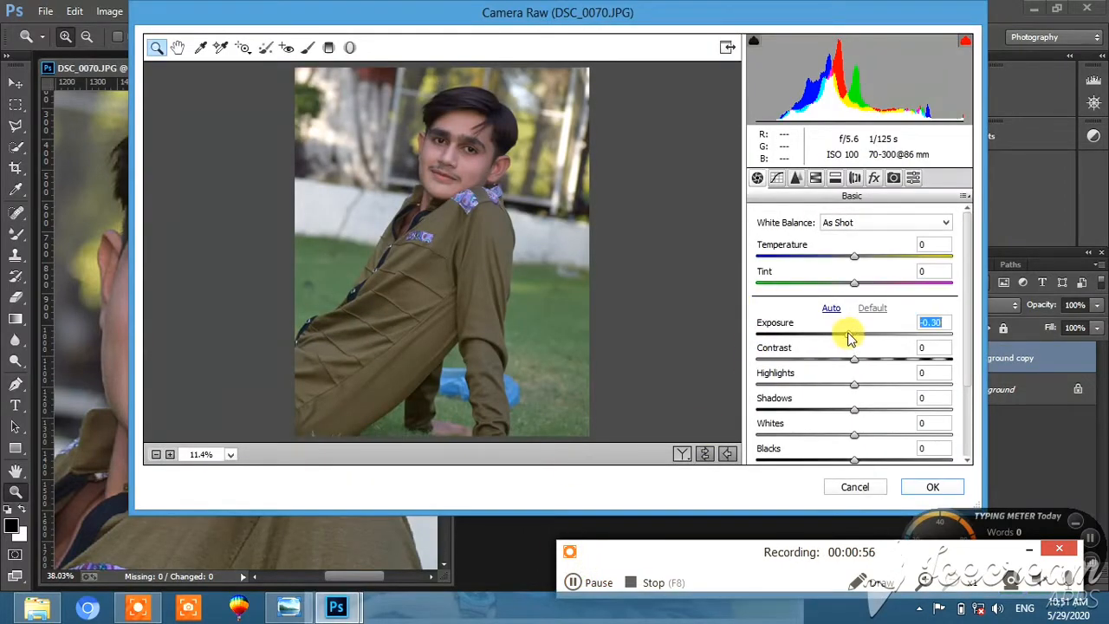
Set the portrait's Camera Raw basic adjustments to Exposure -0.30, Shadows +68 and Blacks +74
{"action": "left_click_drag", "start_coordinate": [848, 335], "coordinate": [845, 334]}
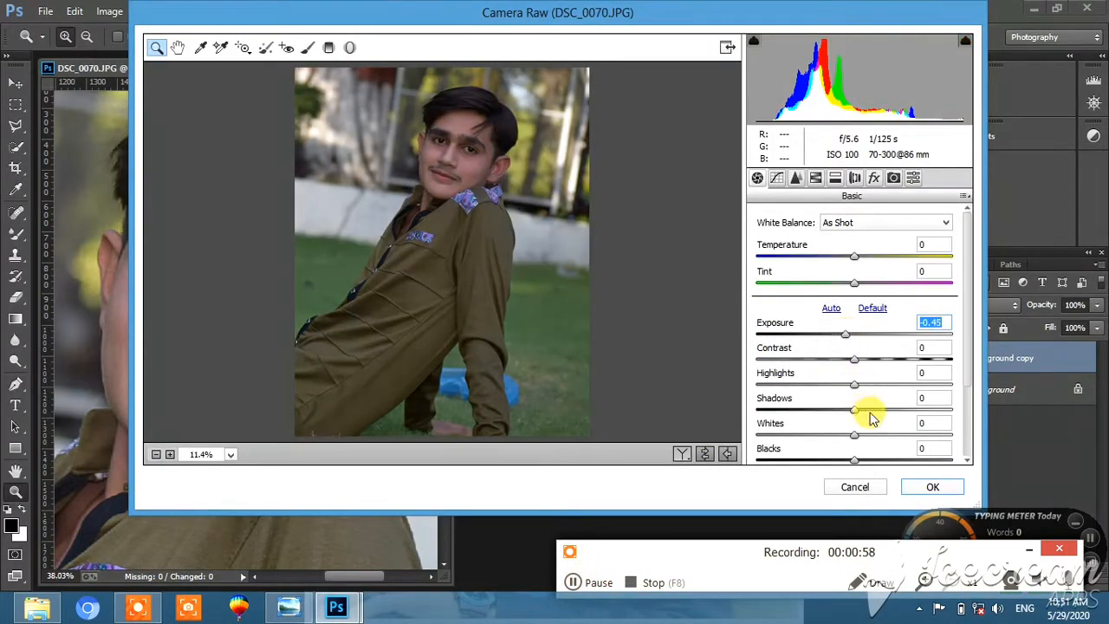
{"action": "left_click_drag", "start_coordinate": [892, 417], "coordinate": [922, 421]}
{"action": "left_click_drag", "start_coordinate": [895, 466], "coordinate": [926, 460]}
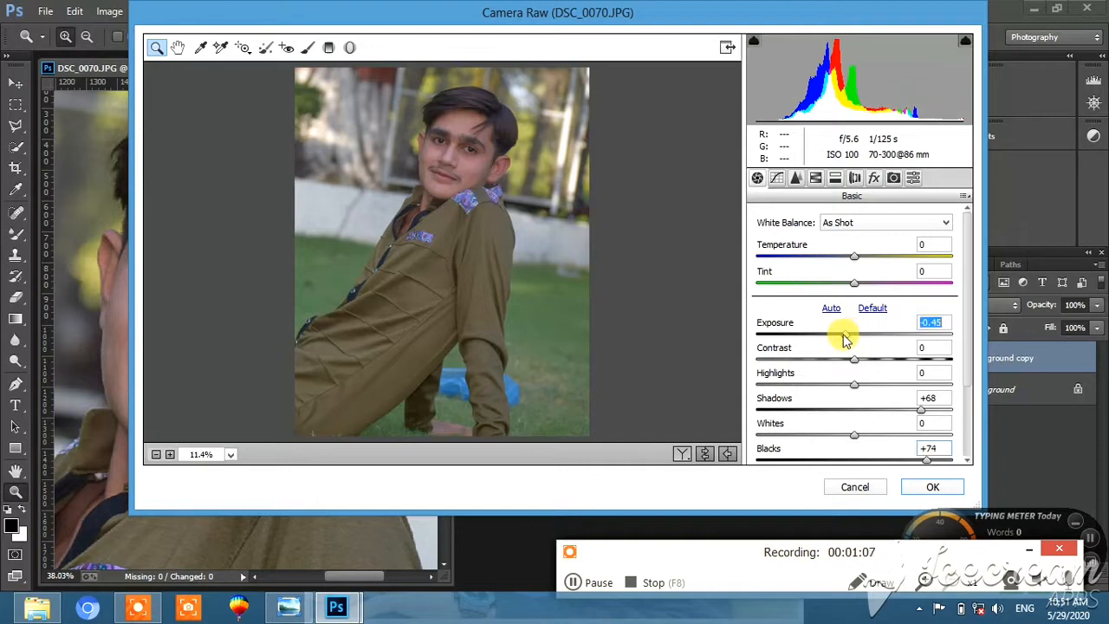
{"action": "left_click_drag", "start_coordinate": [845, 338], "coordinate": [849, 338]}
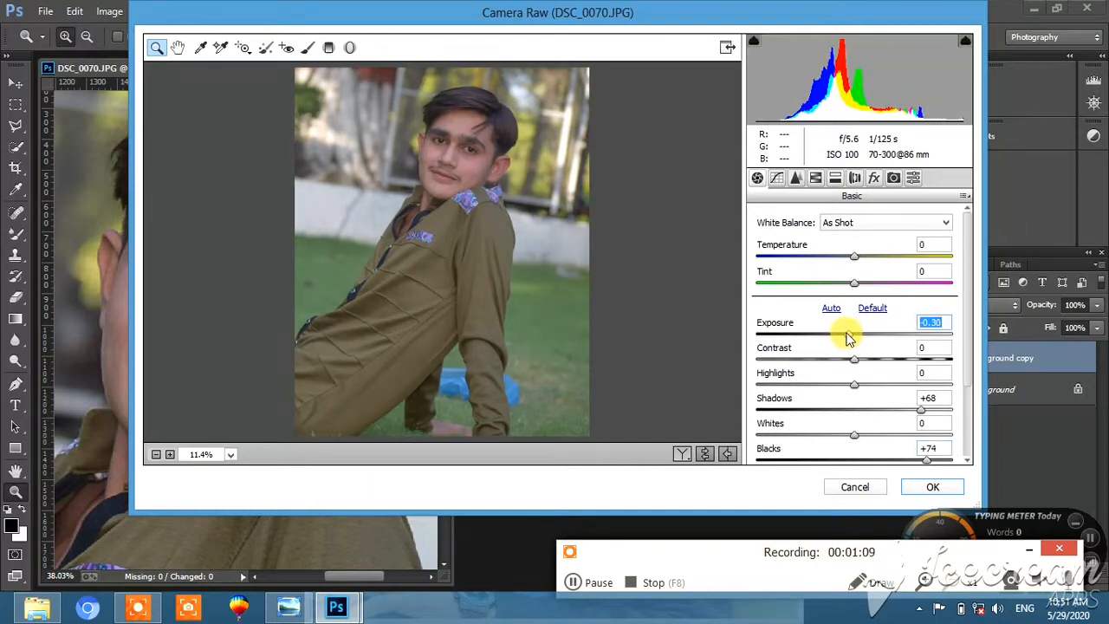
Set the parametric tone curve to Highlights +48, Lights +28, Darks +31 and Shadows -23, and apply the Camera Raw filter
{"action": "left_click", "coordinate": [782, 183]}
{"action": "scroll", "coordinate": [888, 416], "scroll_direction": "down", "scroll_amount": 5}
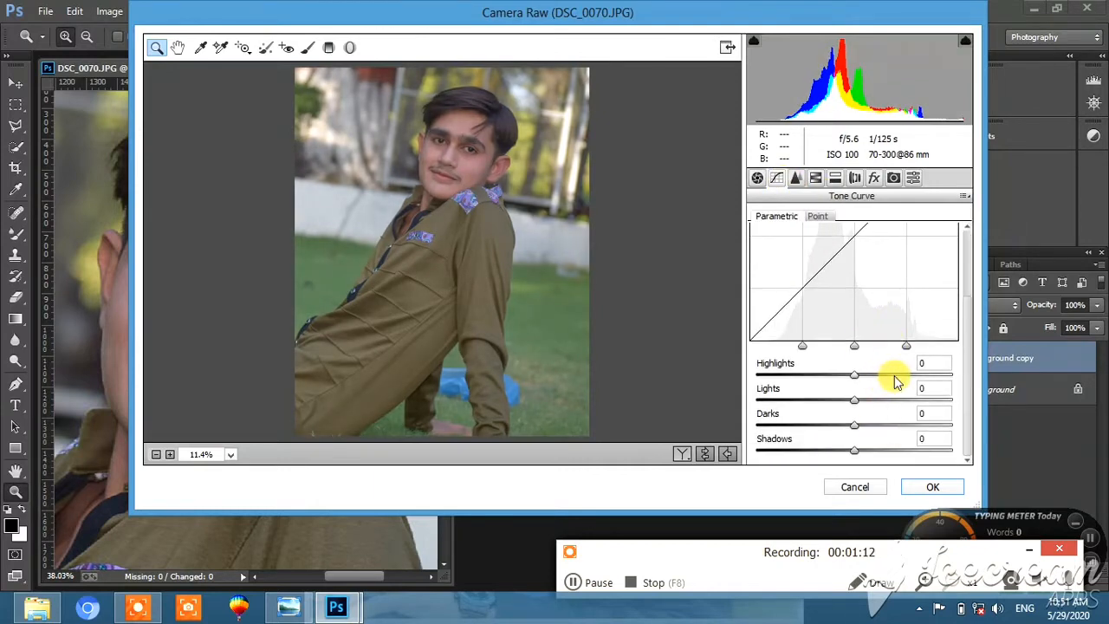
{"action": "left_click", "coordinate": [897, 374]}
{"action": "left_click_drag", "start_coordinate": [858, 400], "coordinate": [830, 451]}
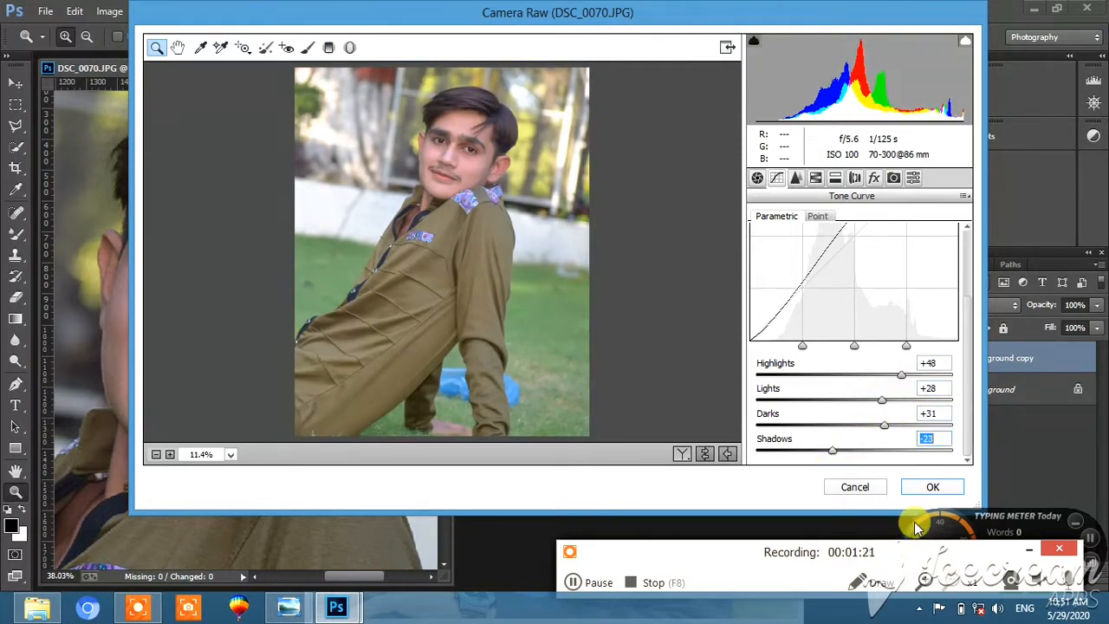
{"action": "left_click", "coordinate": [934, 486]}
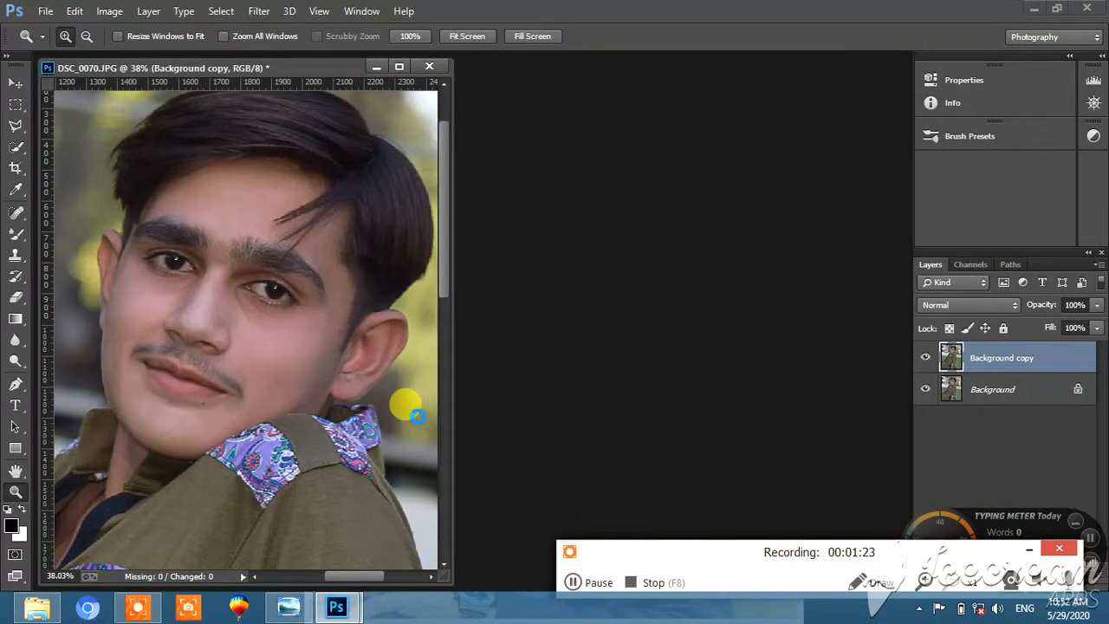
Compare the whole photo before and after the filter by toggling the visibility of the Background copy layer
{"action": "right_click", "coordinate": [153, 358]}
{"action": "left_click", "coordinate": [182, 371]}
{"action": "right_click", "coordinate": [243, 354]}
{"action": "left_click", "coordinate": [265, 367]}
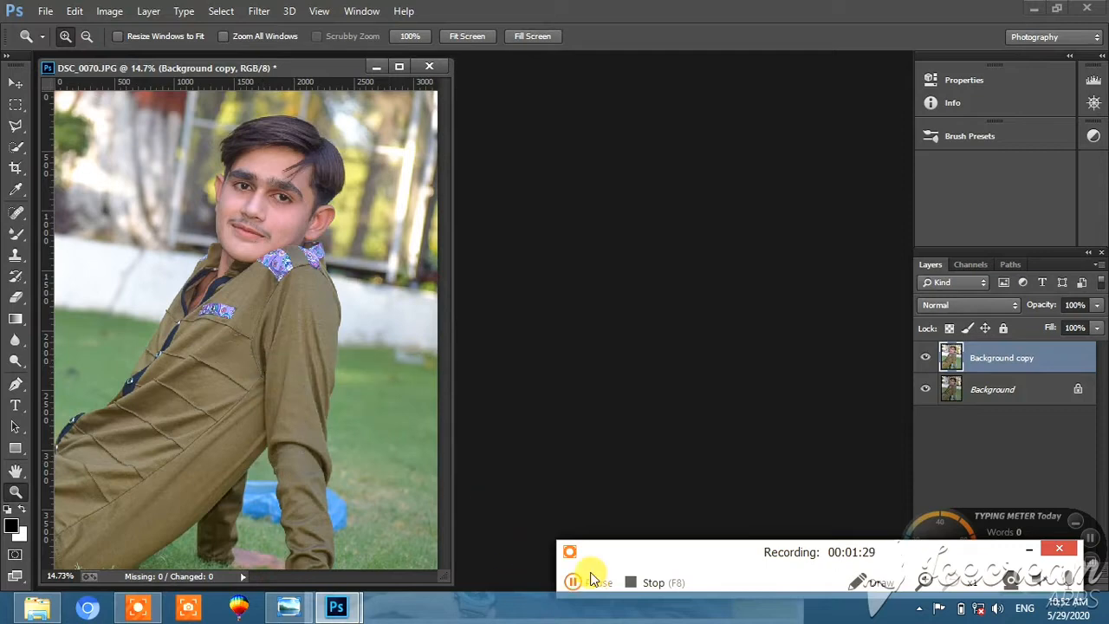
{"action": "right_click", "coordinate": [342, 351]}
{"action": "left_click", "coordinate": [883, 346]}
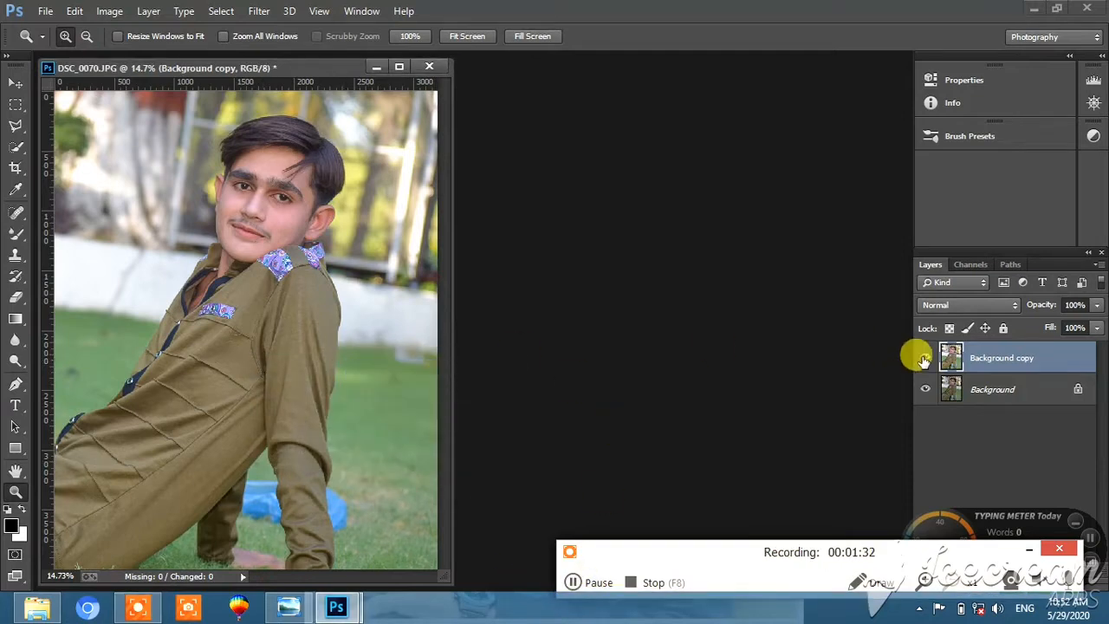
{"action": "left_click", "coordinate": [924, 357]}
{"action": "left_click", "coordinate": [924, 359]}
{"action": "left_click", "coordinate": [924, 359]}
{"action": "left_click", "coordinate": [924, 359]}
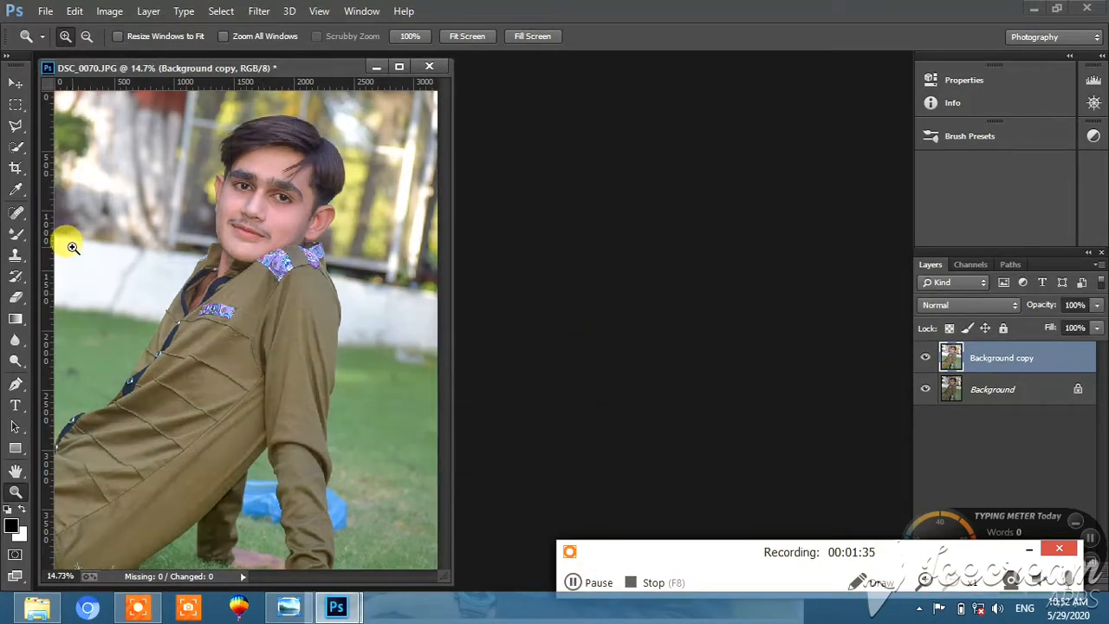
Start a crop around the seated subject with a 5:7 aspect ratio
{"action": "right_click", "coordinate": [73, 250]}
{"action": "left_click", "coordinate": [85, 258]}
{"action": "left_click", "coordinate": [15, 167]}
{"action": "left_click_drag", "start_coordinate": [49, 94], "coordinate": [85, 125]}
{"action": "left_click_drag", "start_coordinate": [298, 363], "coordinate": [298, 389]}
{"action": "left_click", "coordinate": [95, 37]}
{"action": "left_click", "coordinate": [115, 138]}
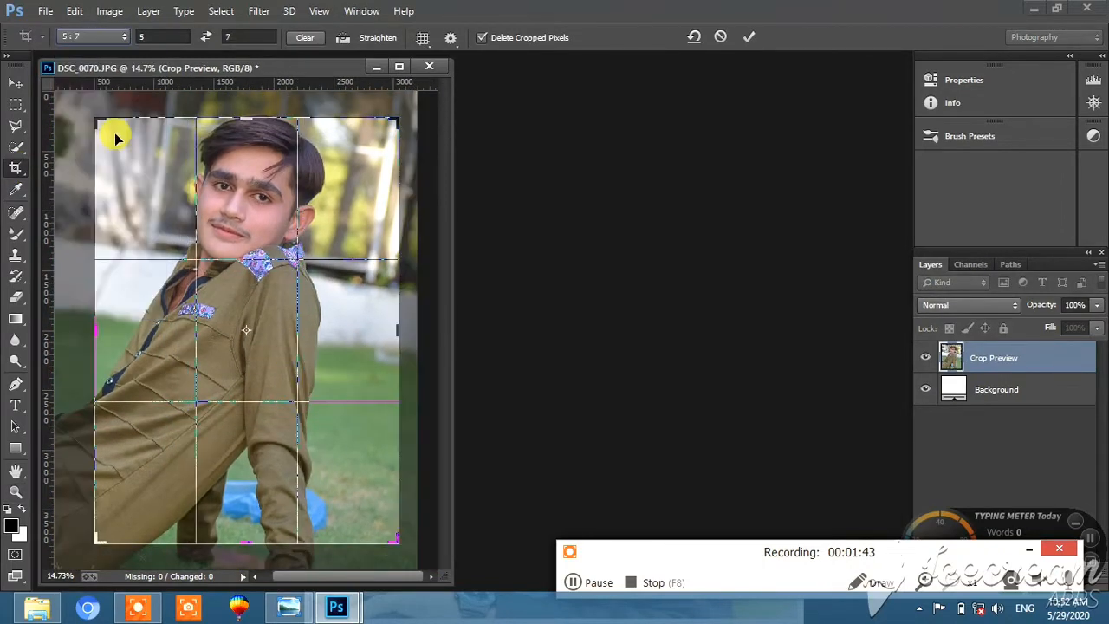
Shrink and reposition the crop frame to center the subject's head and torso, and apply the crop
{"action": "left_click_drag", "start_coordinate": [251, 232], "coordinate": [255, 239]}
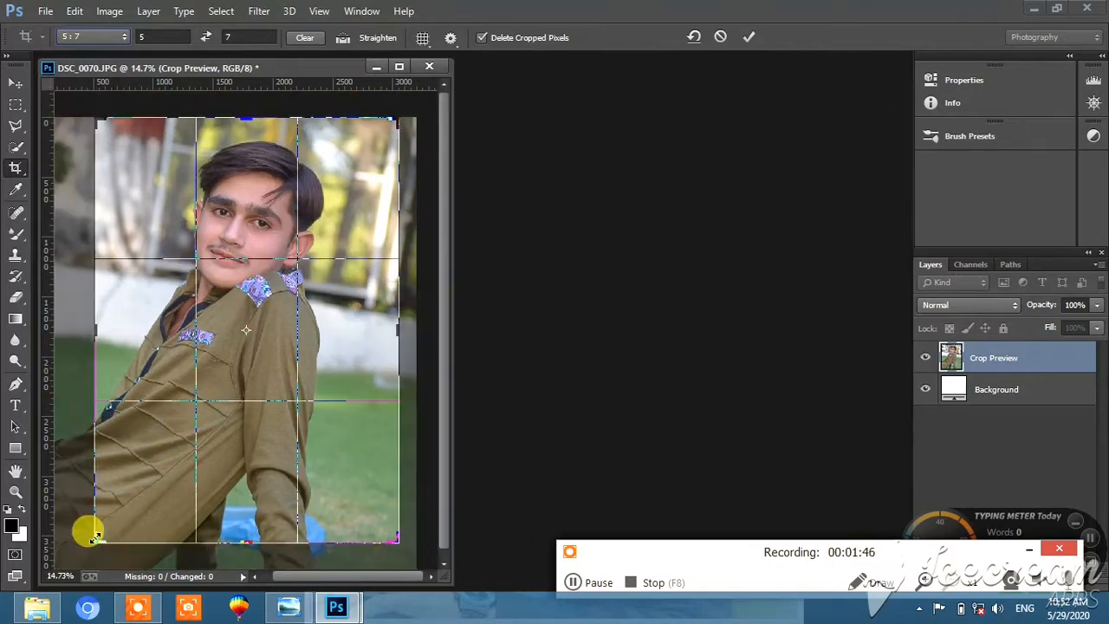
{"action": "left_click_drag", "start_coordinate": [92, 527], "coordinate": [90, 489]}
{"action": "left_click_drag", "start_coordinate": [244, 346], "coordinate": [268, 347]}
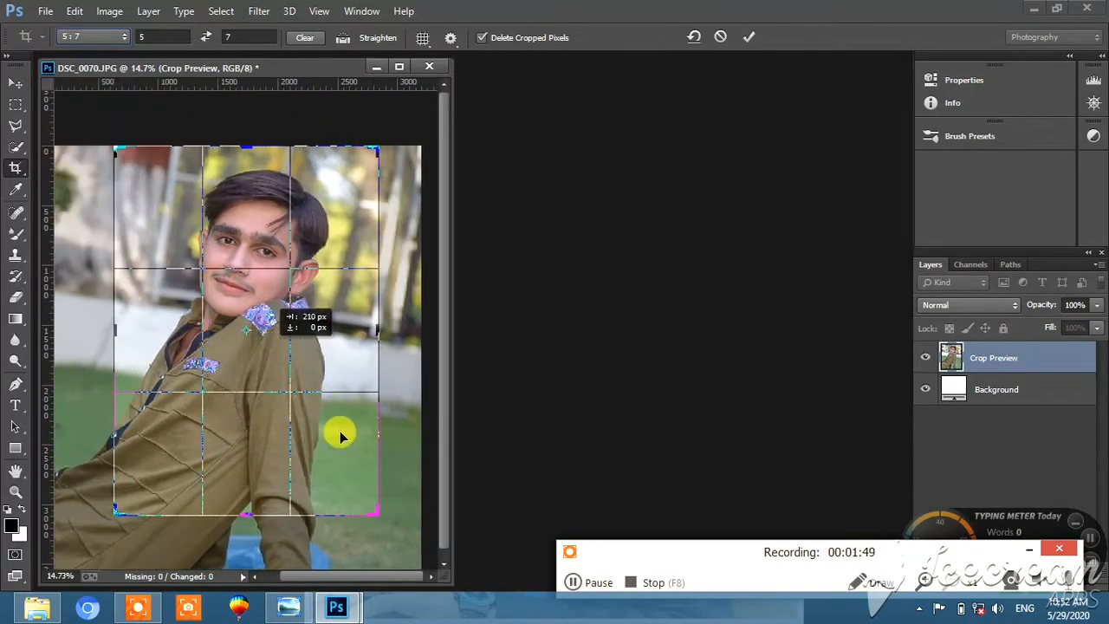
{"action": "left_click_drag", "start_coordinate": [374, 509], "coordinate": [359, 495]}
{"action": "left_click_drag", "start_coordinate": [302, 428], "coordinate": [321, 425]}
{"action": "left_click", "coordinate": [748, 37]}
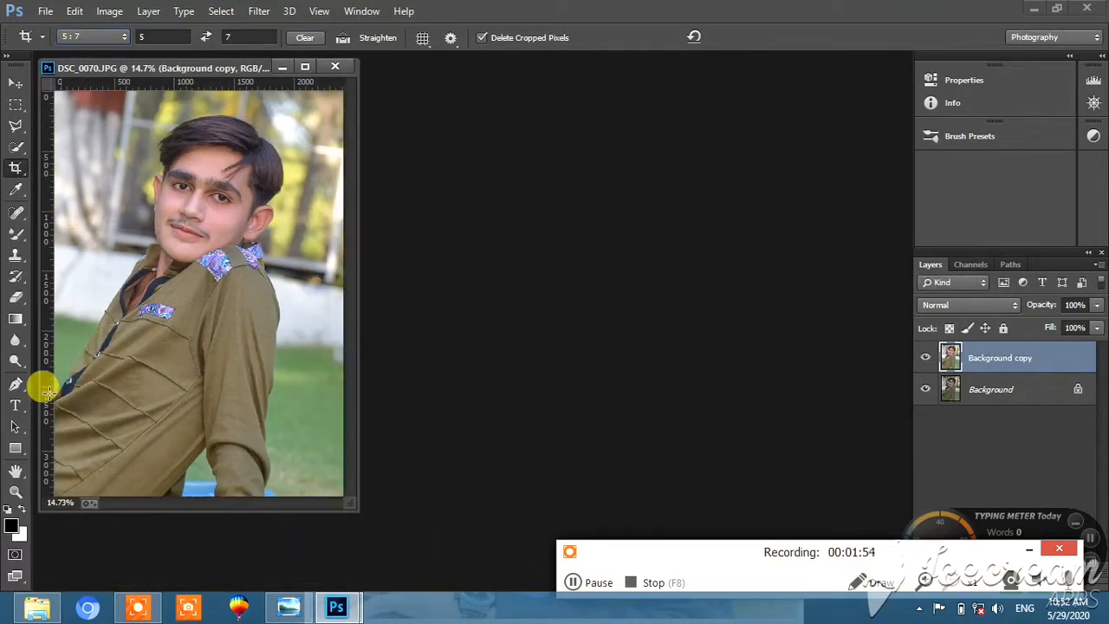
Open the Camera Raw filter on the cropped photo and set Exposure to -0.15, Highlights to +38 and Whites to +37
{"action": "left_click", "coordinate": [15, 492]}
{"action": "right_click", "coordinate": [166, 286]}
{"action": "left_click", "coordinate": [208, 299]}
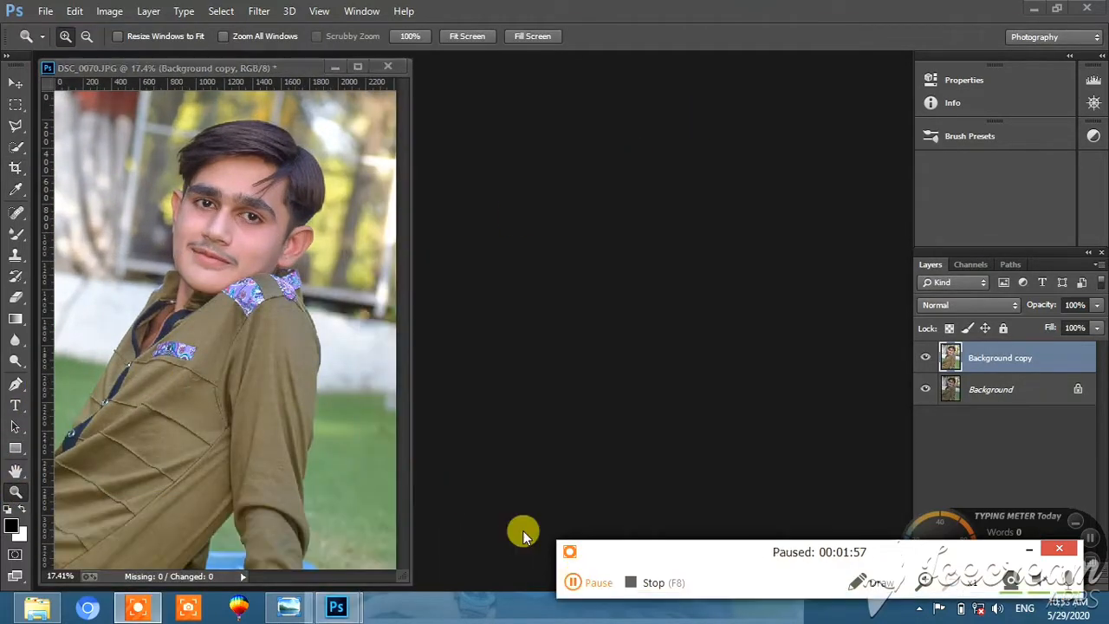
{"action": "right_click", "coordinate": [327, 382]}
{"action": "key", "text": "Escape"}
{"action": "left_click", "coordinate": [260, 11]}
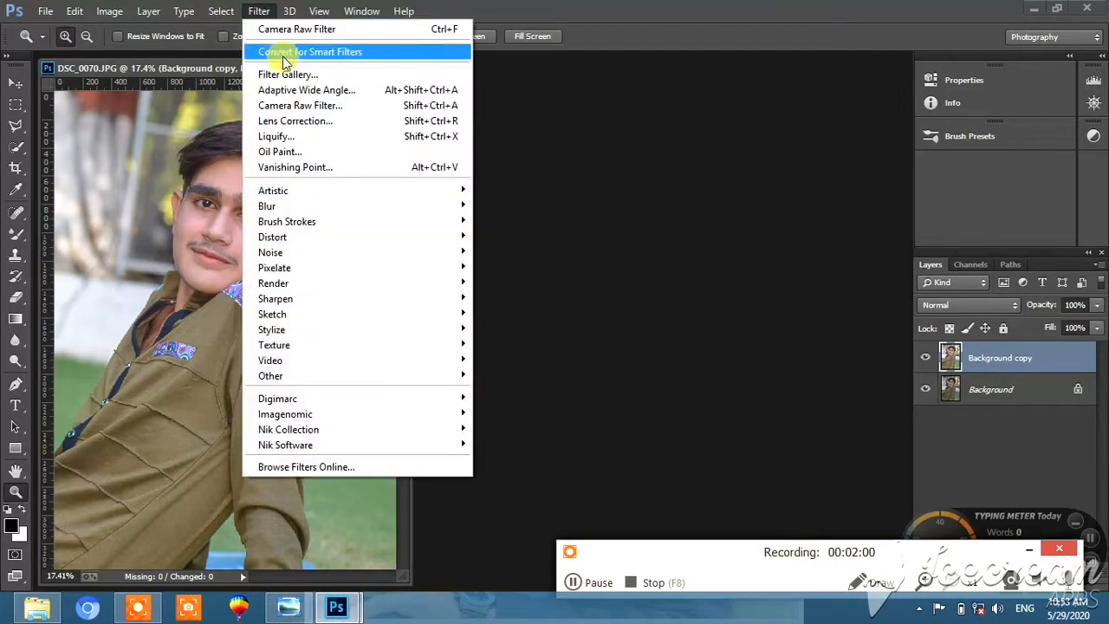
{"action": "left_click", "coordinate": [297, 105]}
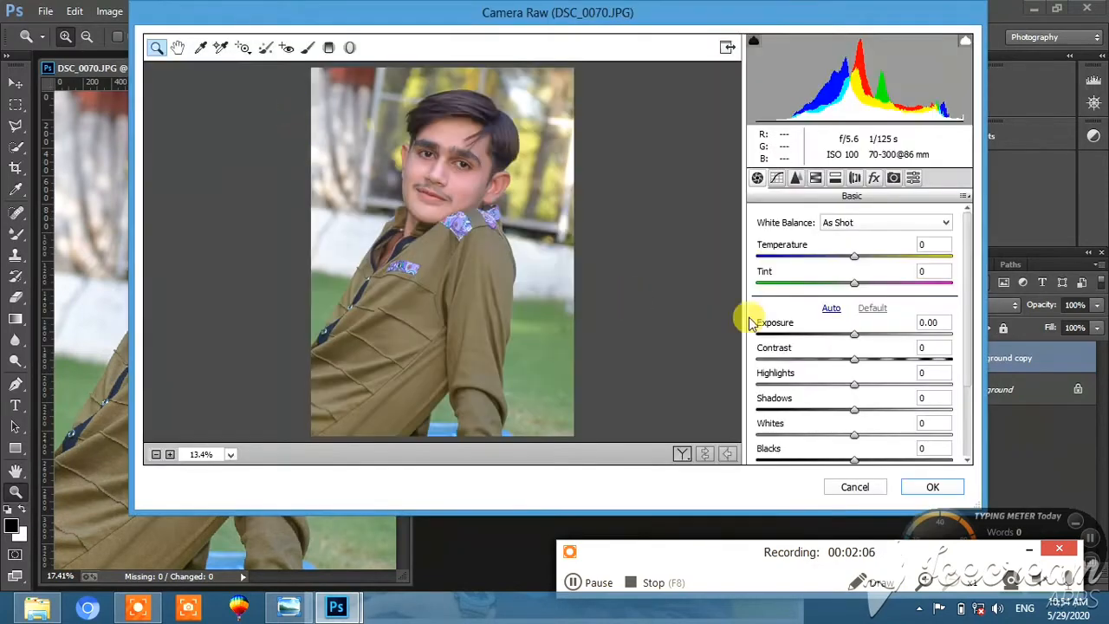
{"action": "left_click_drag", "start_coordinate": [854, 334], "coordinate": [849, 335]}
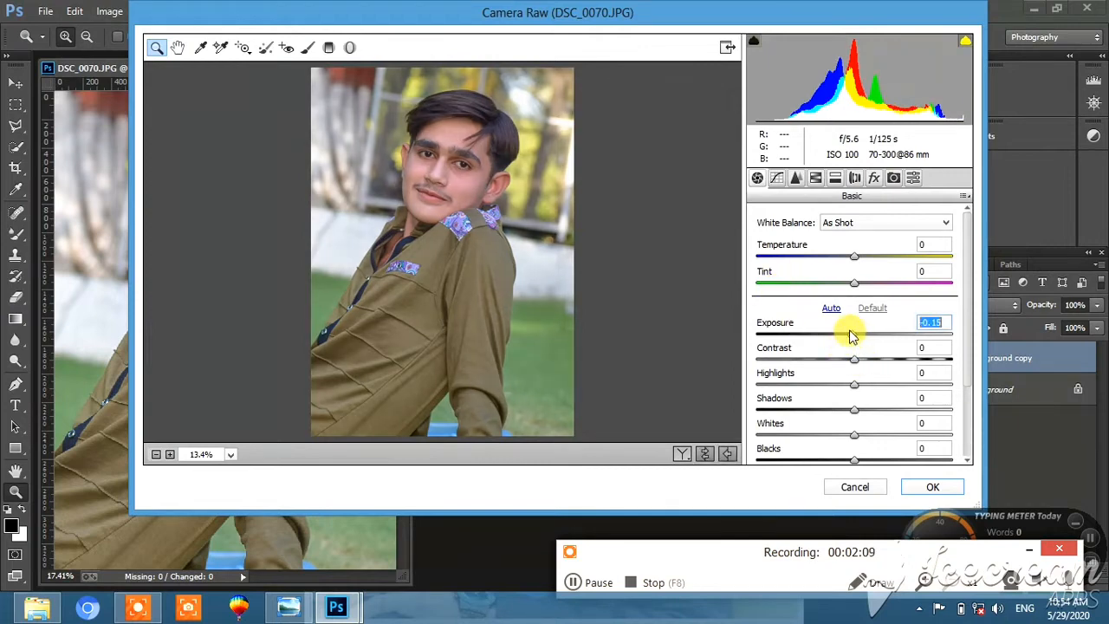
{"action": "left_click_drag", "start_coordinate": [853, 387], "coordinate": [891, 396]}
{"action": "scroll", "coordinate": [893, 395], "scroll_direction": "down", "scroll_amount": 1}
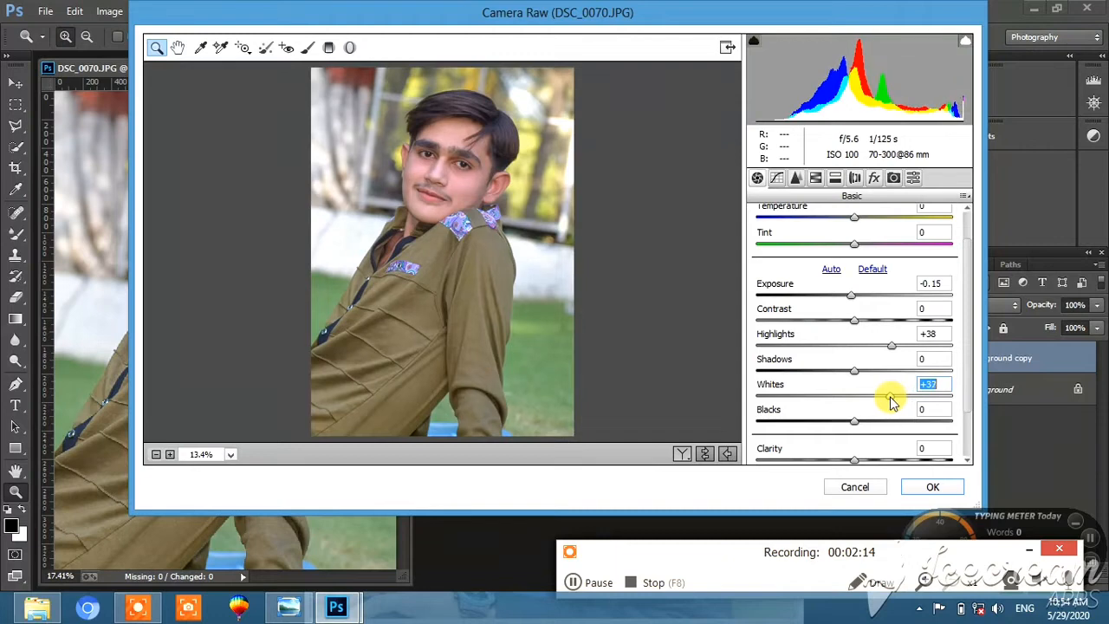
{"action": "scroll", "coordinate": [866, 407], "scroll_direction": "down", "scroll_amount": 1}
Set the parametric tone curve to Highlights +8, Lights +6 and Darks +17, and apply the filter
{"action": "left_click", "coordinate": [777, 178]}
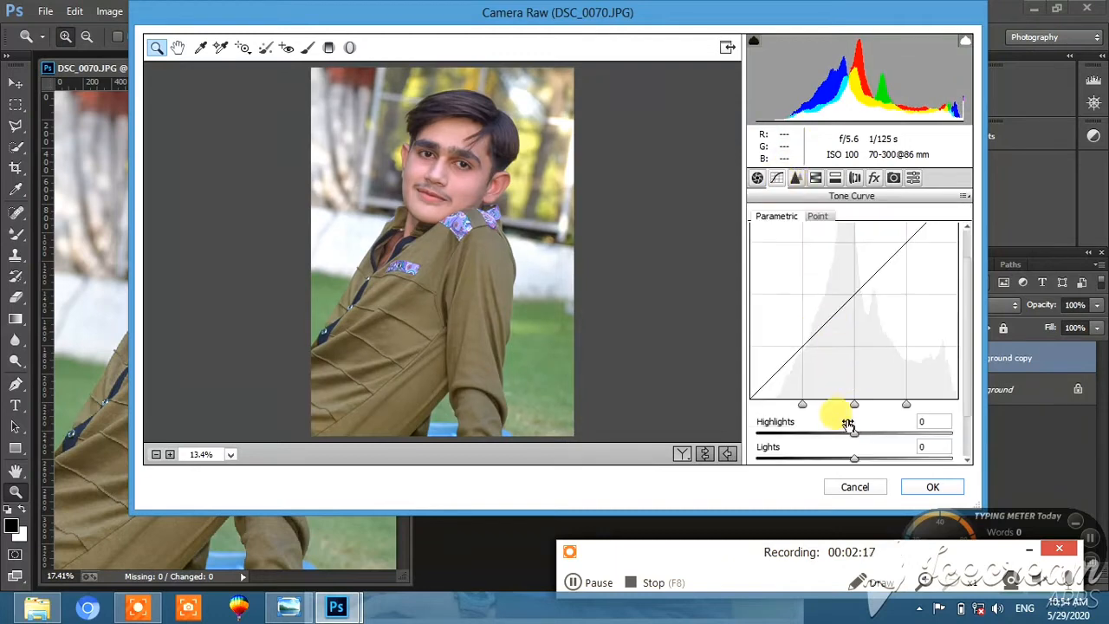
{"action": "scroll", "coordinate": [864, 424], "scroll_direction": "down", "scroll_amount": 2}
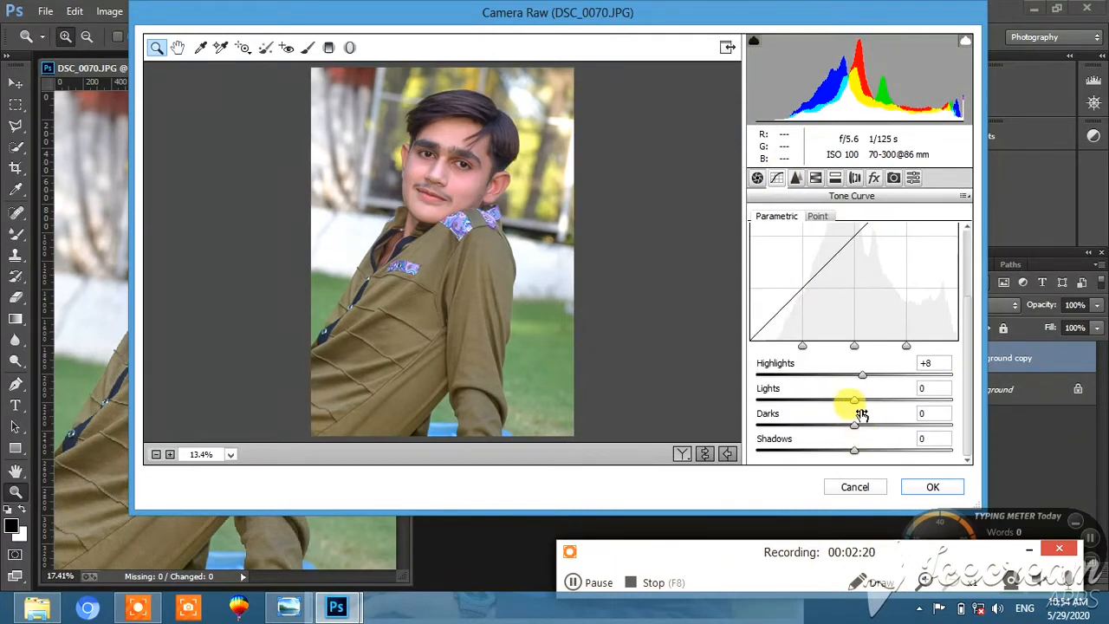
{"action": "left_click_drag", "start_coordinate": [857, 403], "coordinate": [873, 427]}
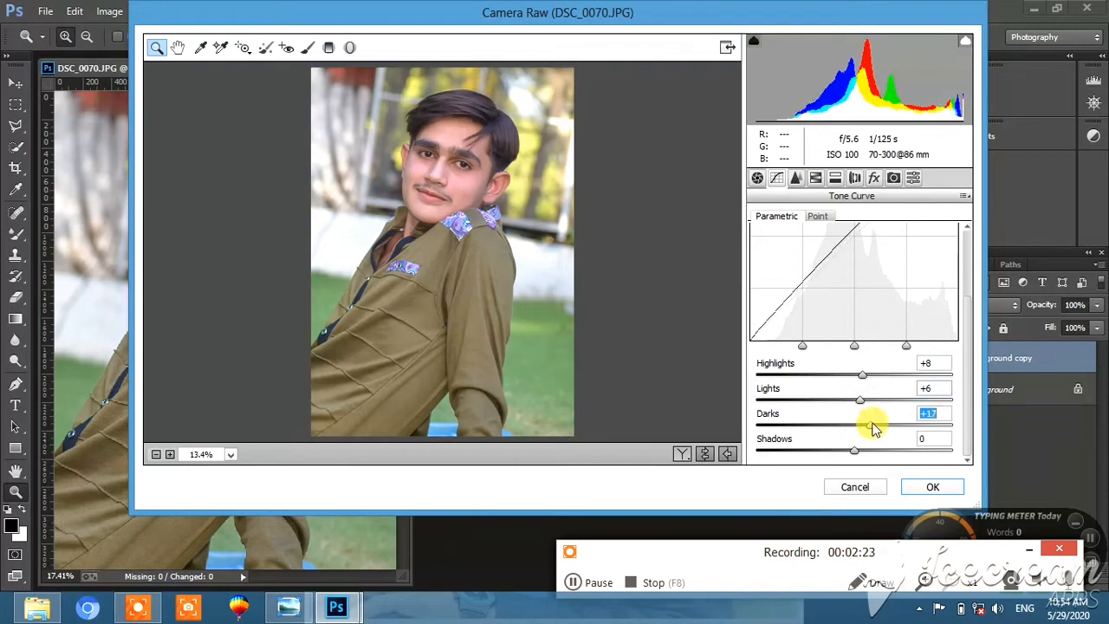
{"action": "left_click", "coordinate": [925, 486]}
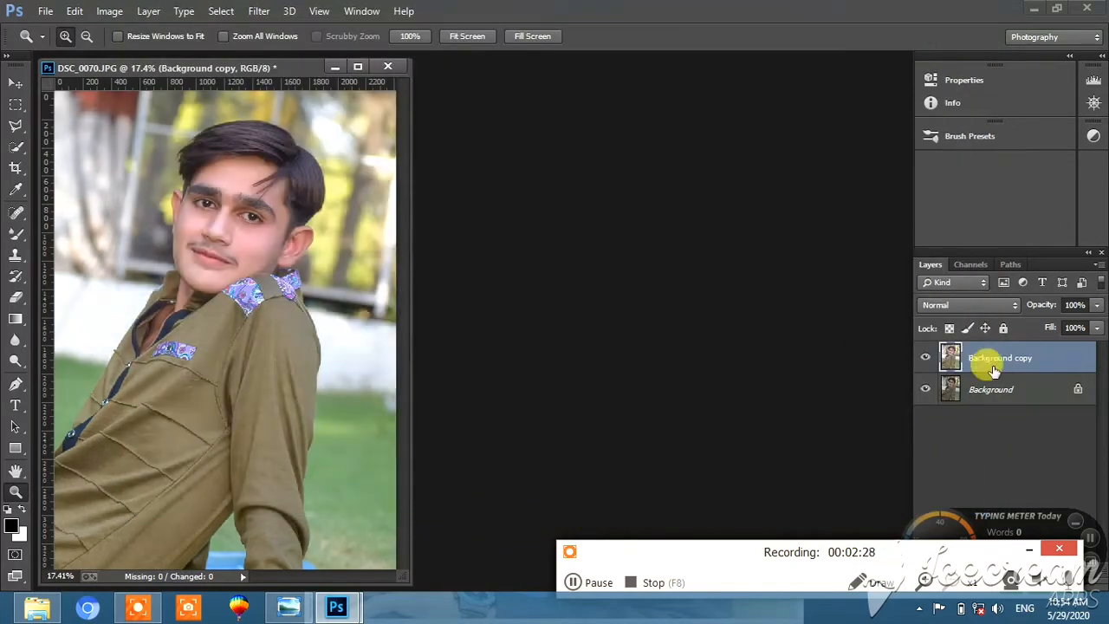
Hide and show the Background copy layer to compare the cropped photo with the unfiltered original
{"action": "left_click", "coordinate": [925, 357]}
{"action": "left_click", "coordinate": [925, 357]}
{"action": "right_click", "coordinate": [265, 373]}
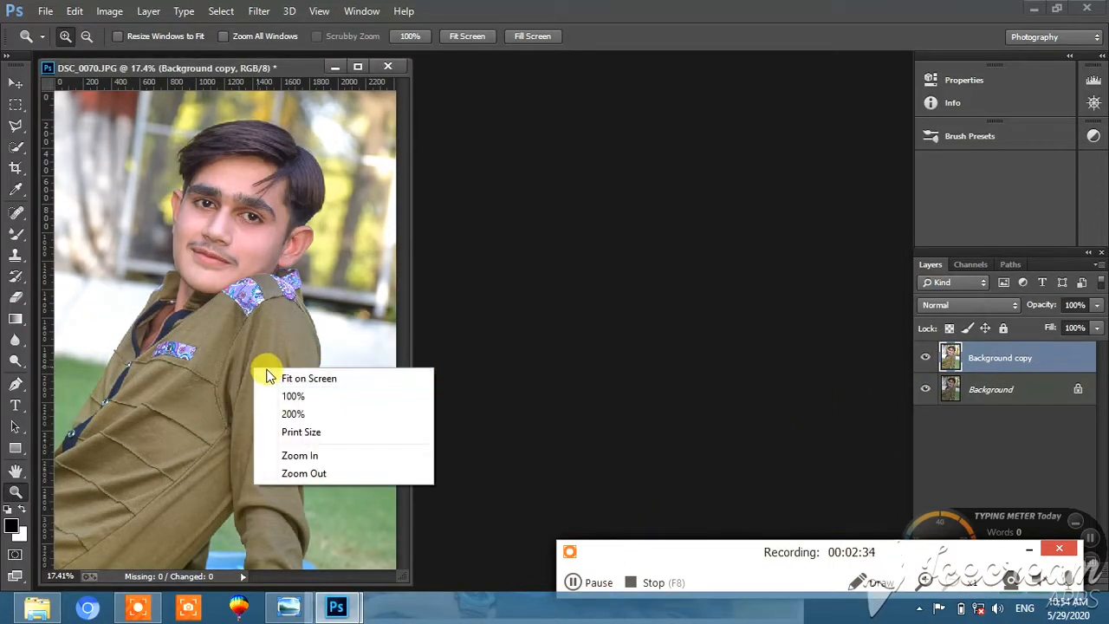
{"action": "left_click", "coordinate": [880, 356]}
{"action": "left_click", "coordinate": [925, 357]}
{"action": "left_click", "coordinate": [925, 356]}
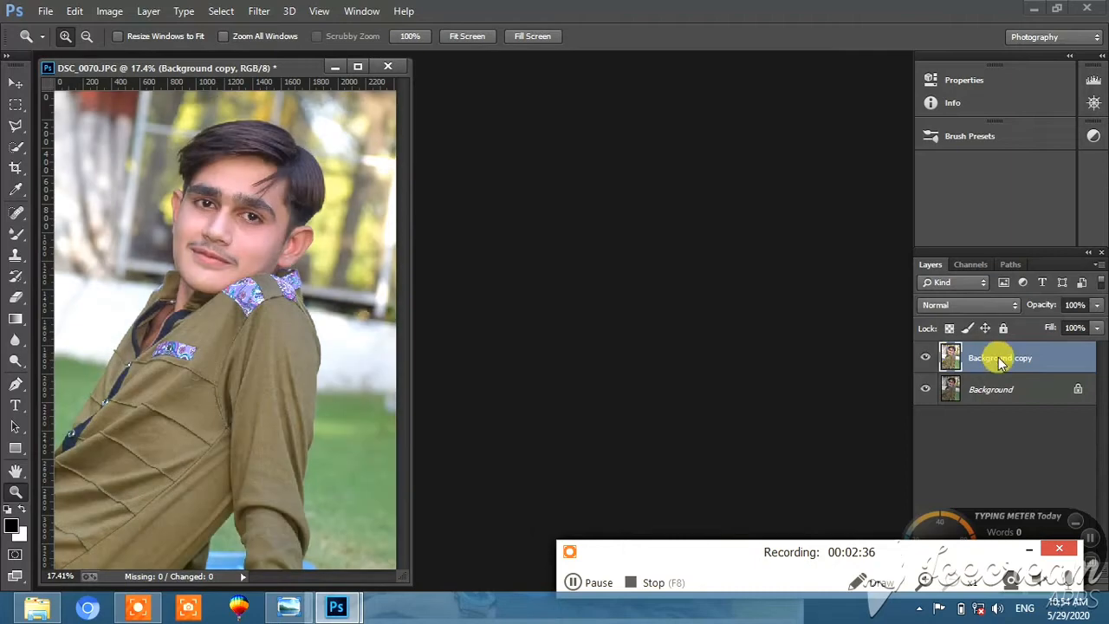
Duplicate the Background copy layer within the same document
{"action": "right_click", "coordinate": [1000, 362]}
{"action": "left_click", "coordinate": [719, 136]}
{"action": "left_click", "coordinate": [697, 182]}
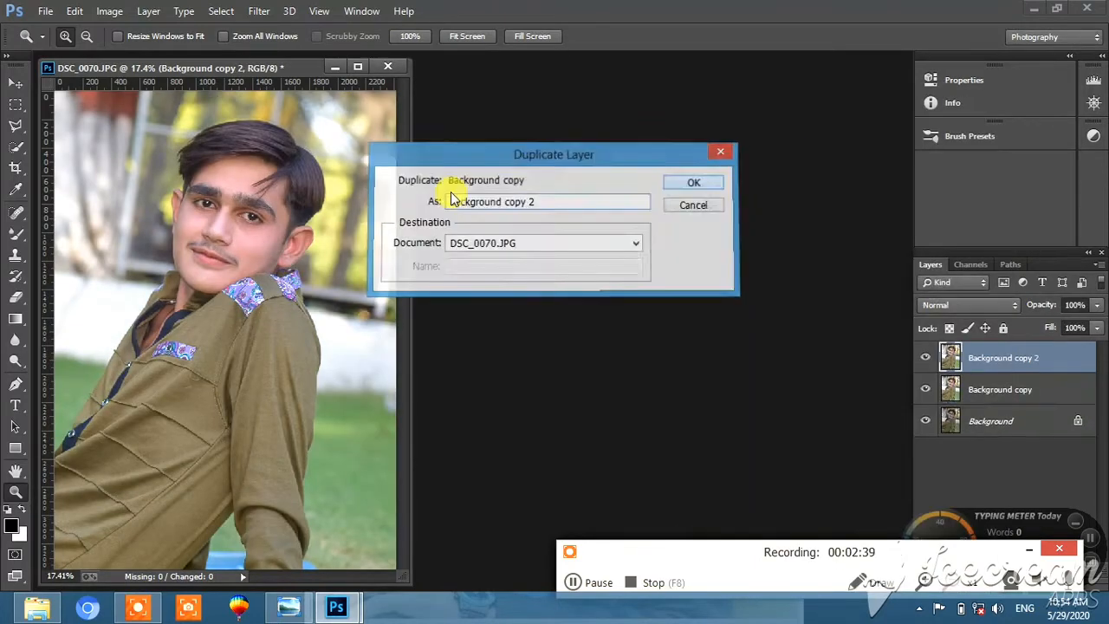
Smooth the skin of the cheek between the eye and the ear with the Mixer Brush at size 107
{"action": "left_click_drag", "start_coordinate": [155, 136], "coordinate": [321, 299]}
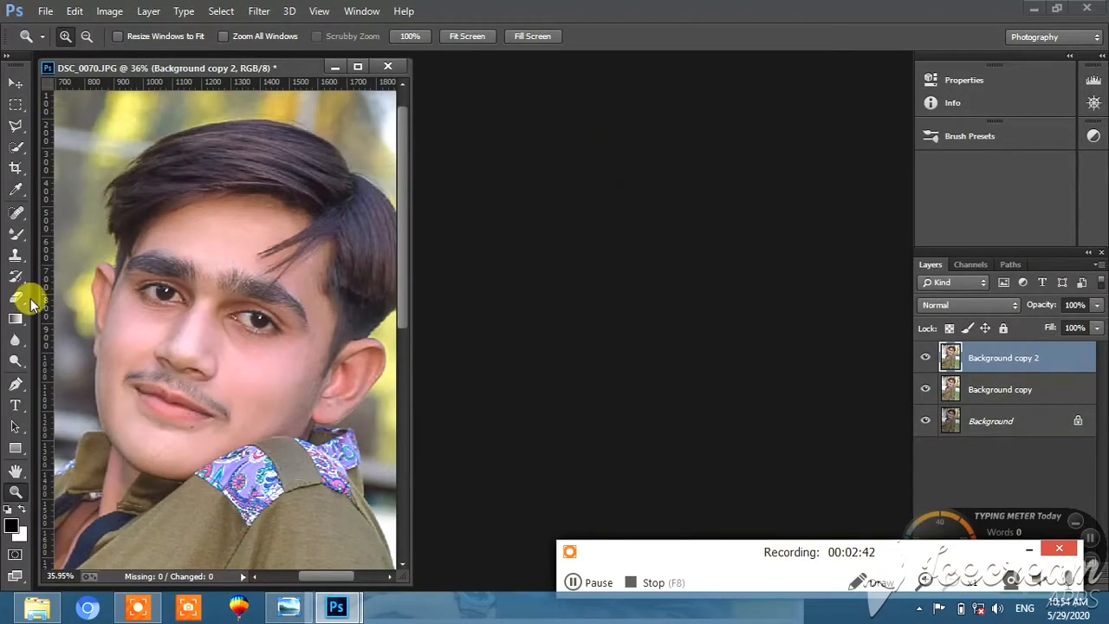
{"action": "left_click_drag", "start_coordinate": [188, 244], "coordinate": [330, 505]}
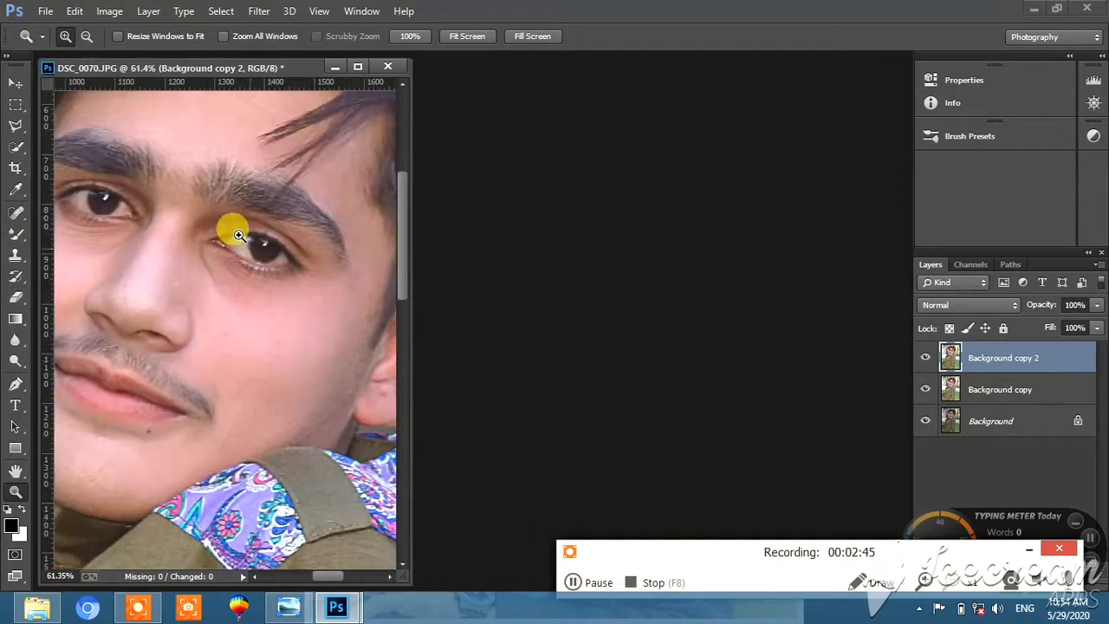
{"action": "left_click_drag", "start_coordinate": [222, 195], "coordinate": [437, 374]}
{"action": "left_click", "coordinate": [253, 577]}
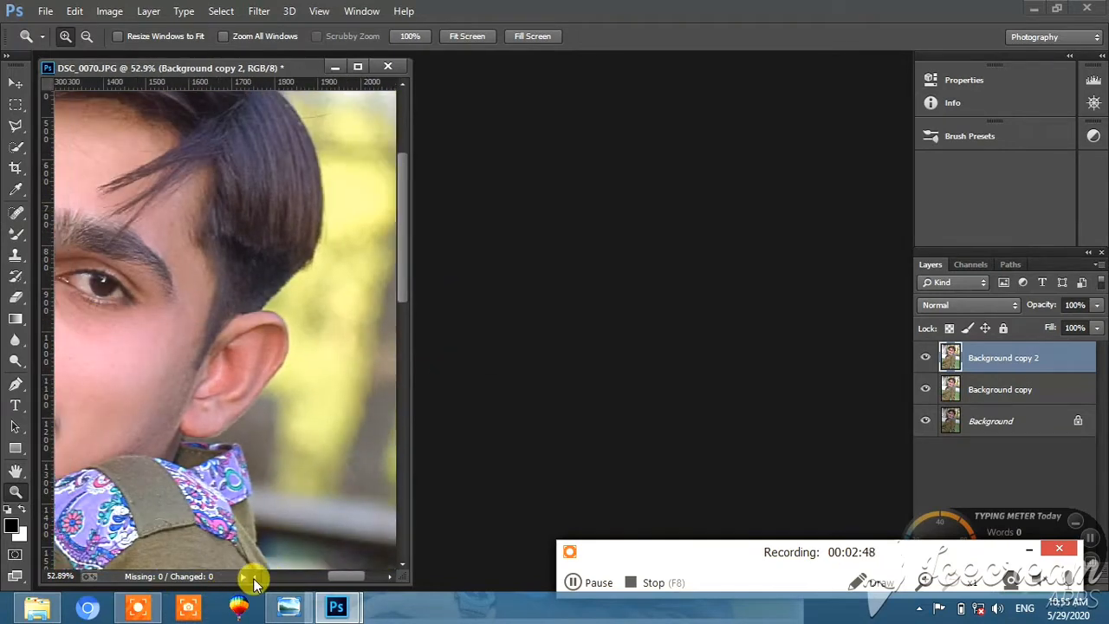
{"action": "left_click_drag", "start_coordinate": [163, 242], "coordinate": [345, 474]}
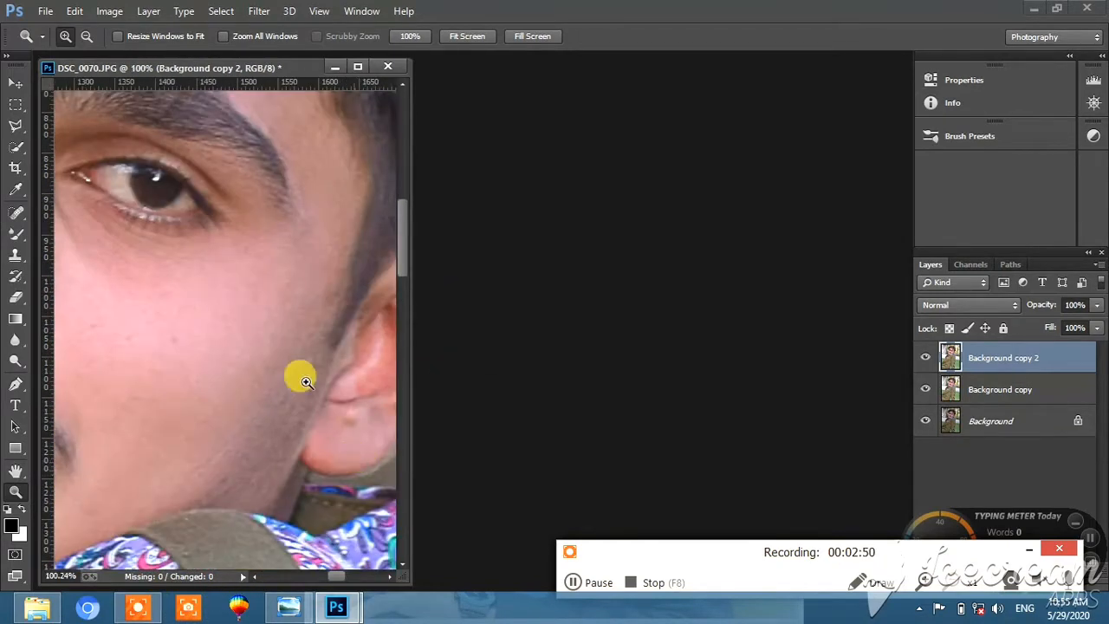
{"action": "left_click", "coordinate": [16, 233]}
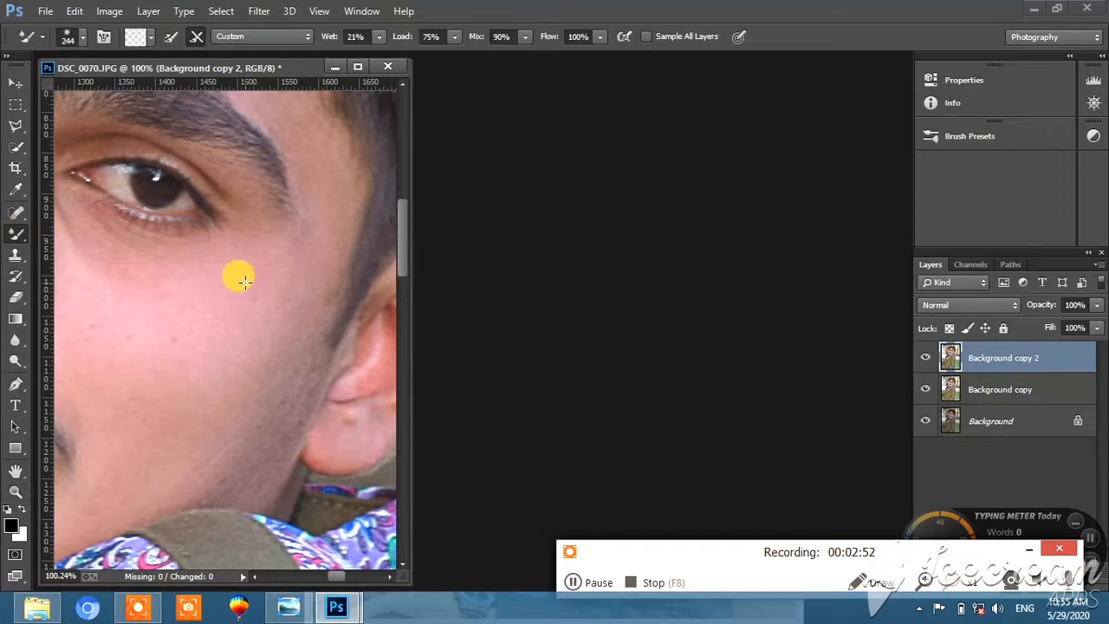
{"action": "left_click", "coordinate": [83, 38]}
{"action": "left_click", "coordinate": [138, 85]}
{"action": "left_click", "coordinate": [243, 297]}
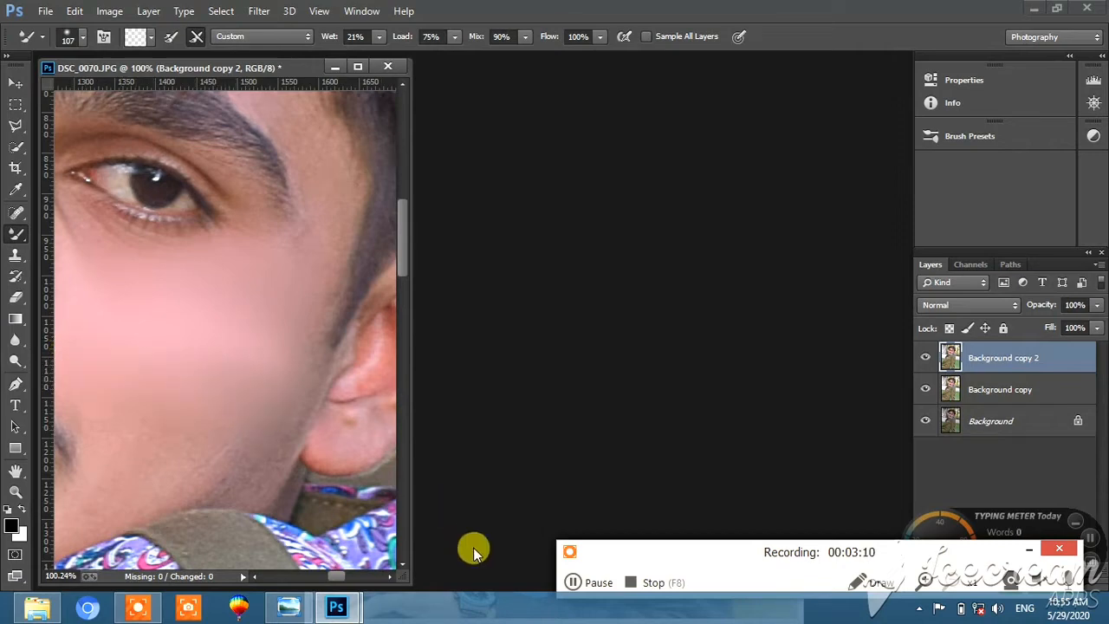
{"action": "left_click", "coordinate": [574, 584]}
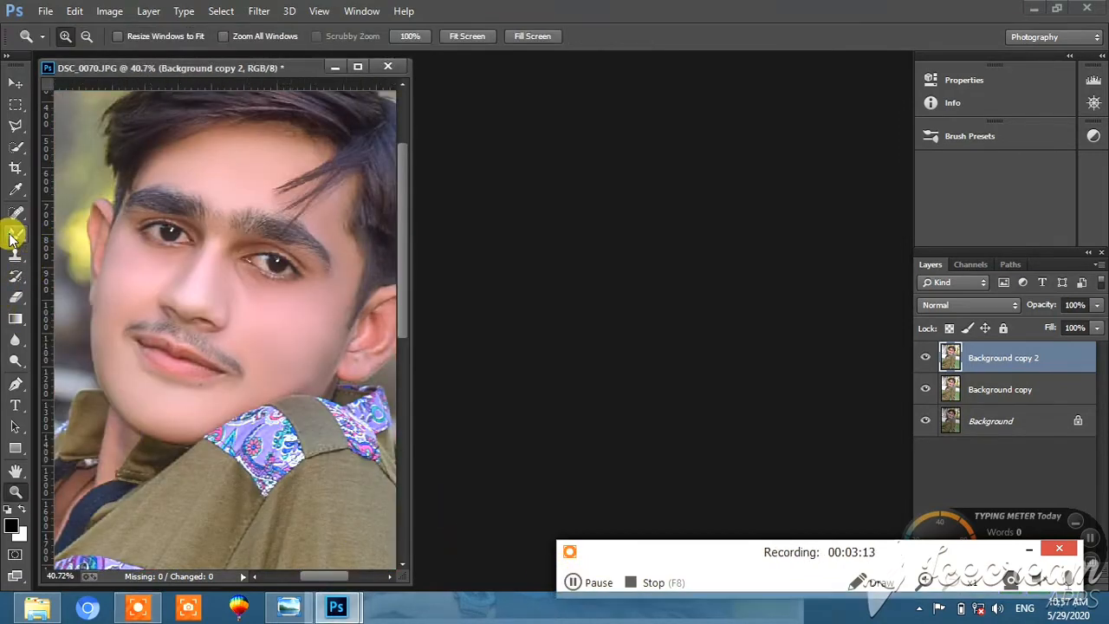
Open the Background copy 2 layer in the Camera Raw filter
{"action": "left_click", "coordinate": [15, 233]}
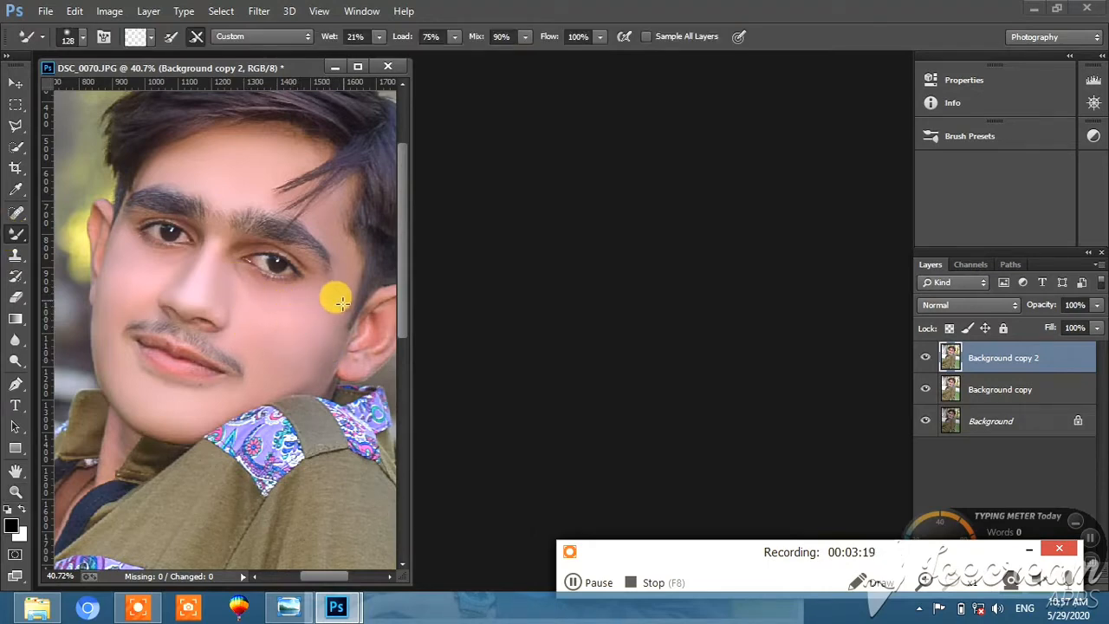
{"action": "left_click", "coordinate": [16, 491]}
{"action": "right_click", "coordinate": [197, 302]}
{"action": "left_click", "coordinate": [217, 309]}
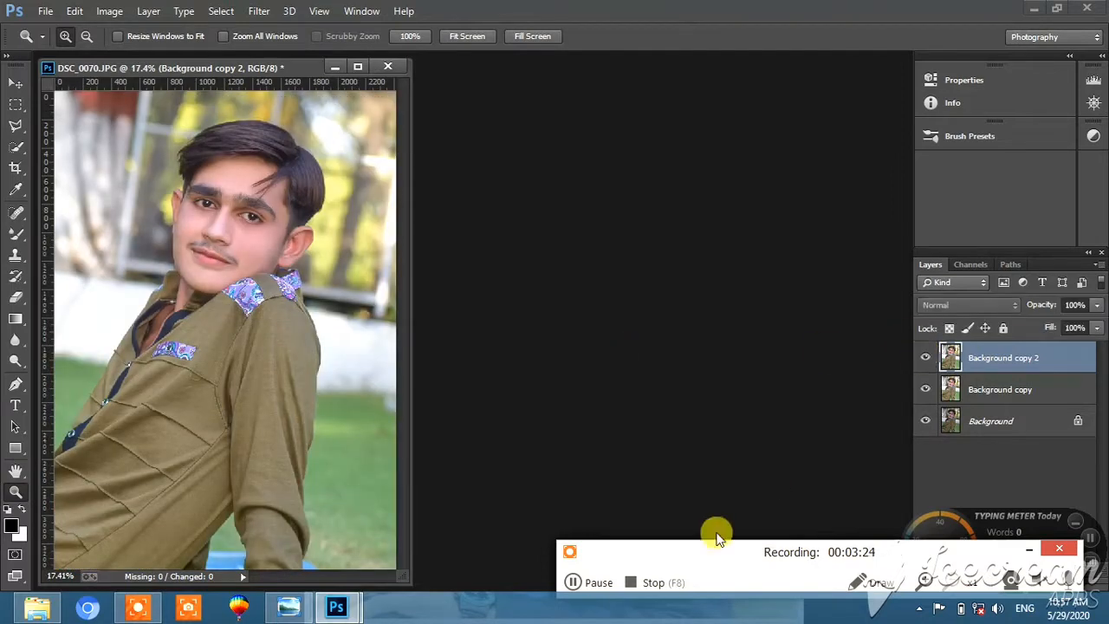
{"action": "left_click", "coordinate": [261, 15]}
{"action": "left_click", "coordinate": [223, 124]}
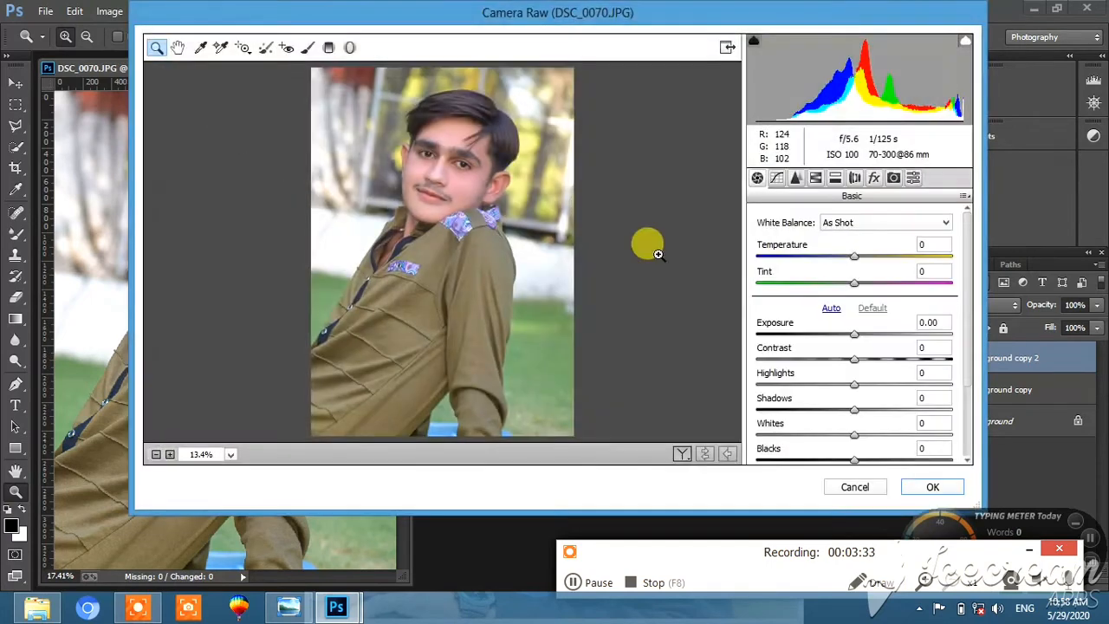
Set the HSL saturation to Reds -22, Oranges -20, Yellows +93, Greens +100, Aquas +98, Blues +77 and Purples +48
{"action": "left_click", "coordinate": [814, 177]}
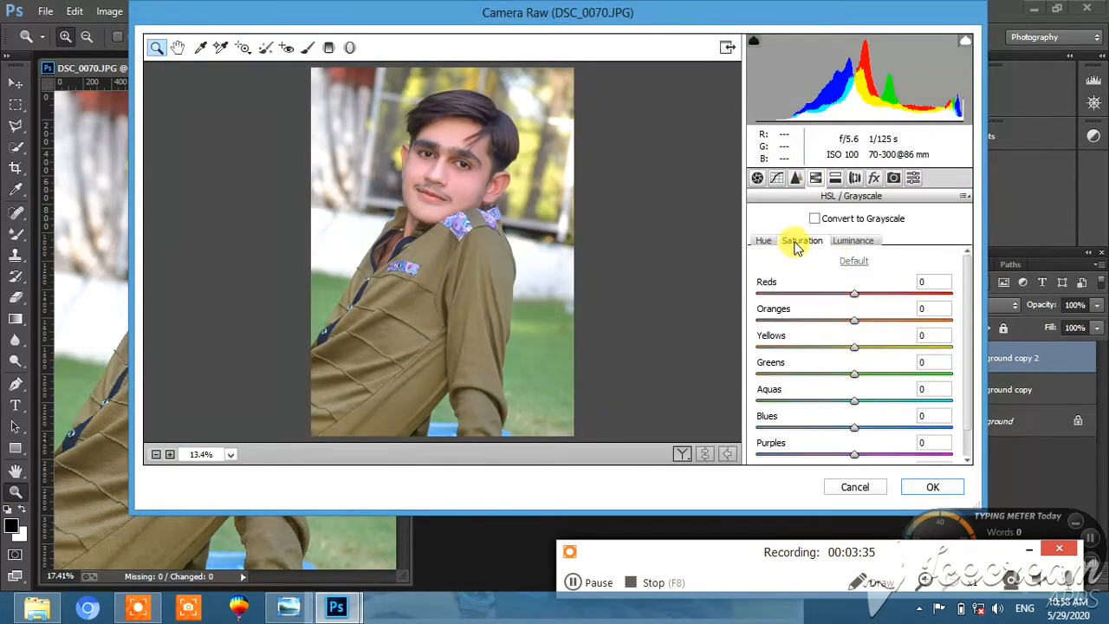
{"action": "left_click_drag", "start_coordinate": [854, 293], "coordinate": [832, 293]}
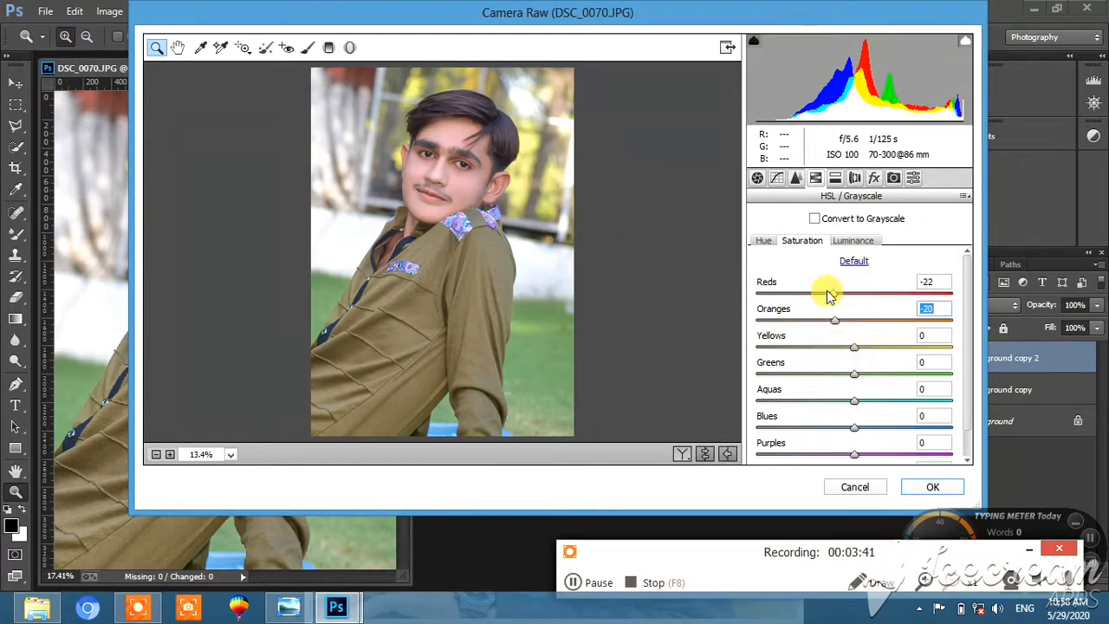
{"action": "left_click_drag", "start_coordinate": [888, 400], "coordinate": [938, 430]}
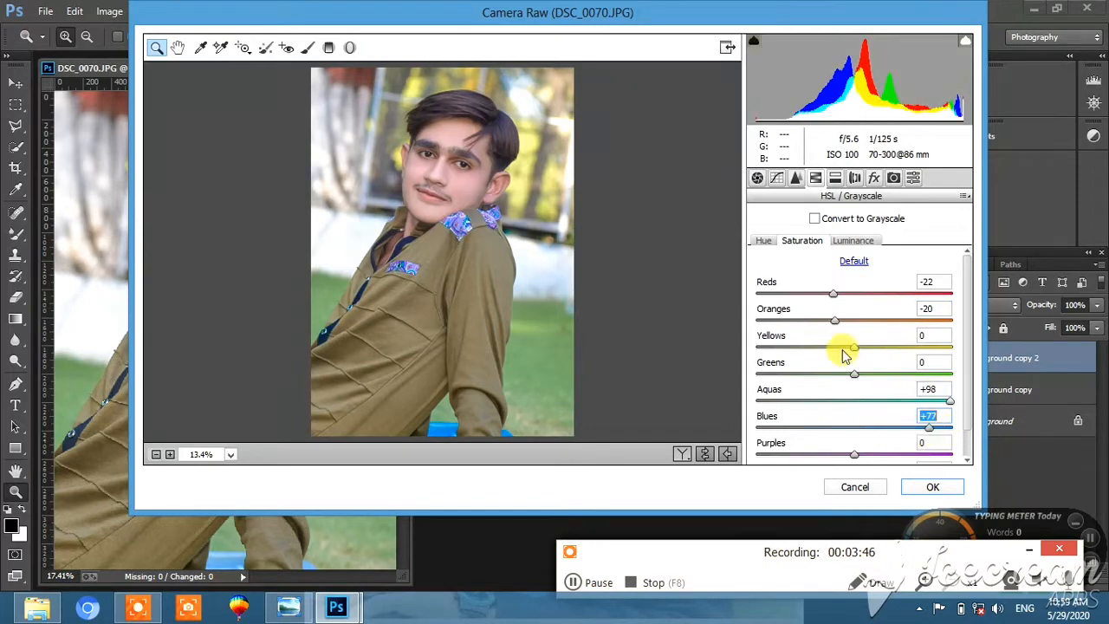
{"action": "left_click_drag", "start_coordinate": [871, 452], "coordinate": [905, 454]}
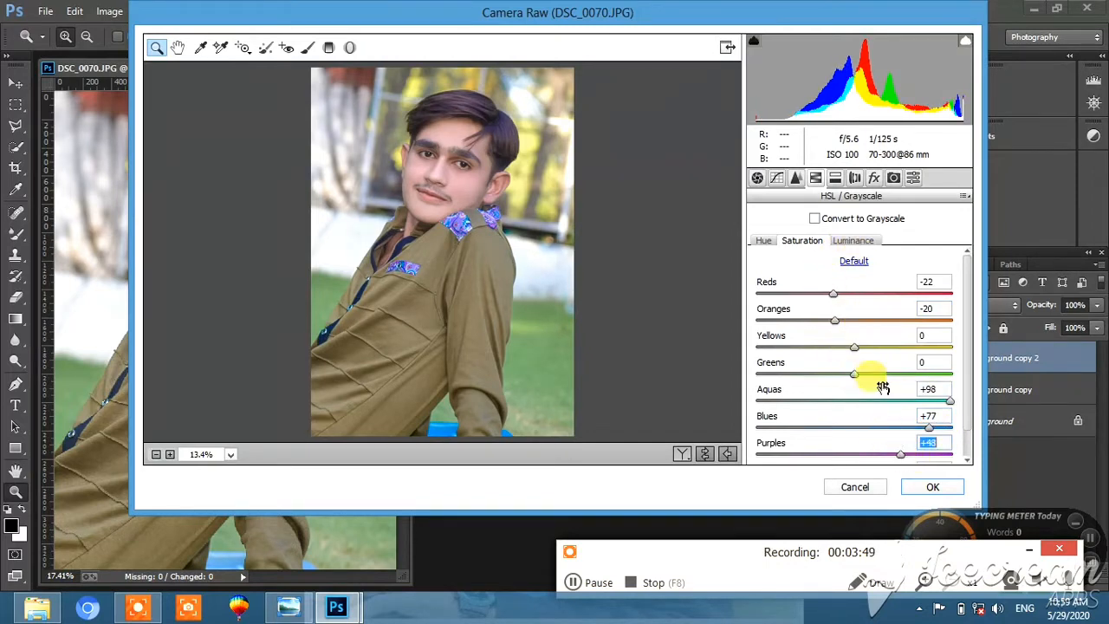
{"action": "left_click_drag", "start_coordinate": [871, 373], "coordinate": [972, 383]}
{"action": "left_click_drag", "start_coordinate": [853, 347], "coordinate": [952, 353]}
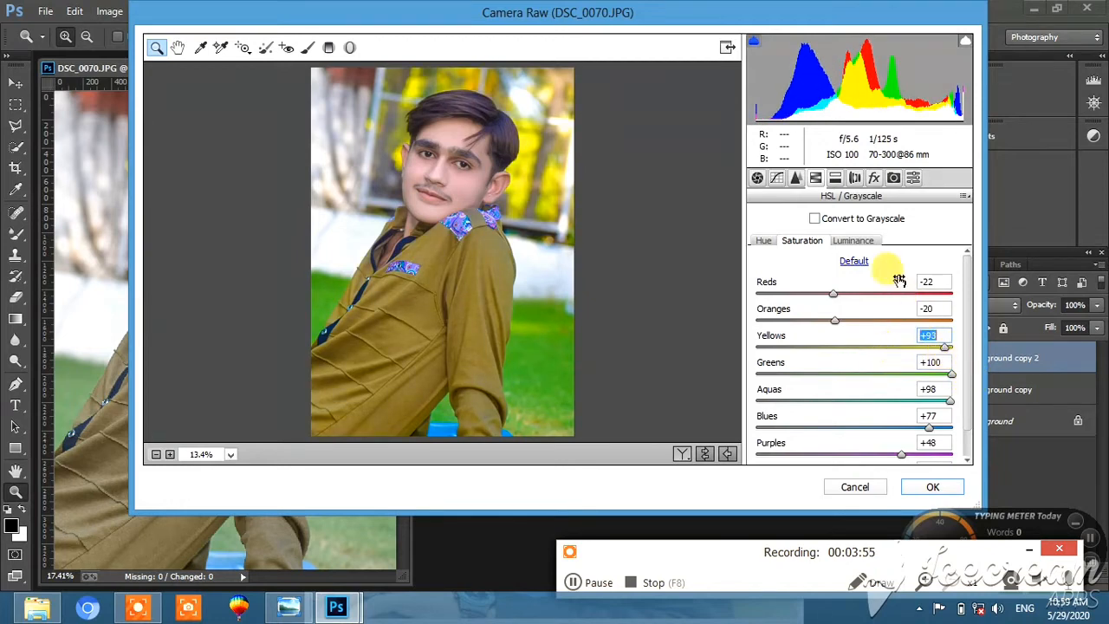
Shift the HSL hue of Reds to -3 and Blues to +37
{"action": "left_click", "coordinate": [762, 241]}
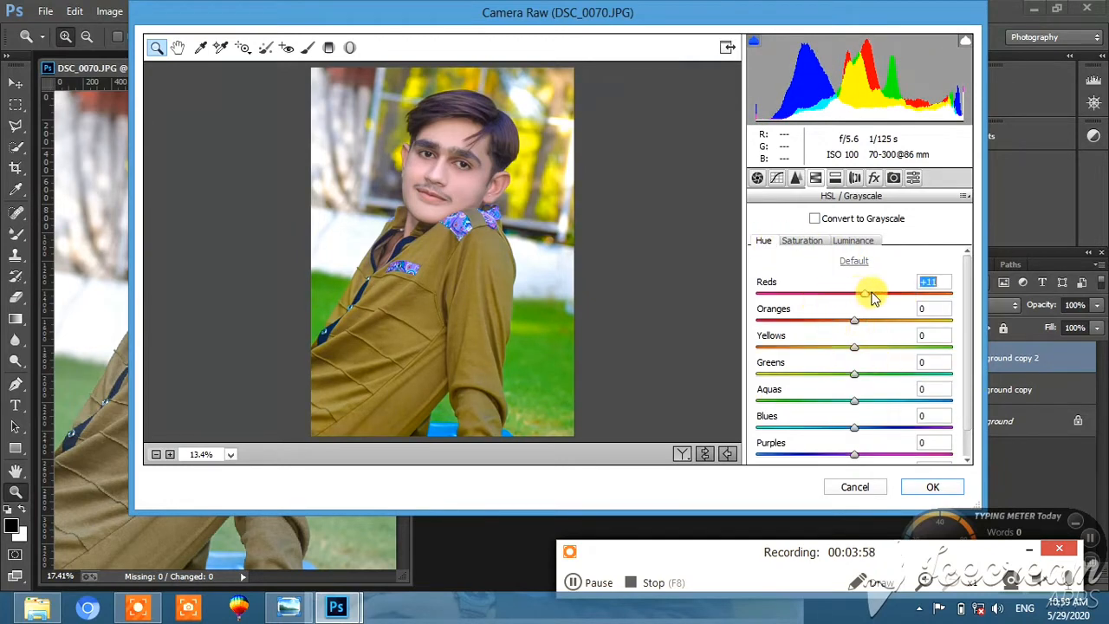
{"action": "left_click_drag", "start_coordinate": [855, 297], "coordinate": [847, 374]}
{"action": "left_click_drag", "start_coordinate": [864, 431], "coordinate": [887, 430]}
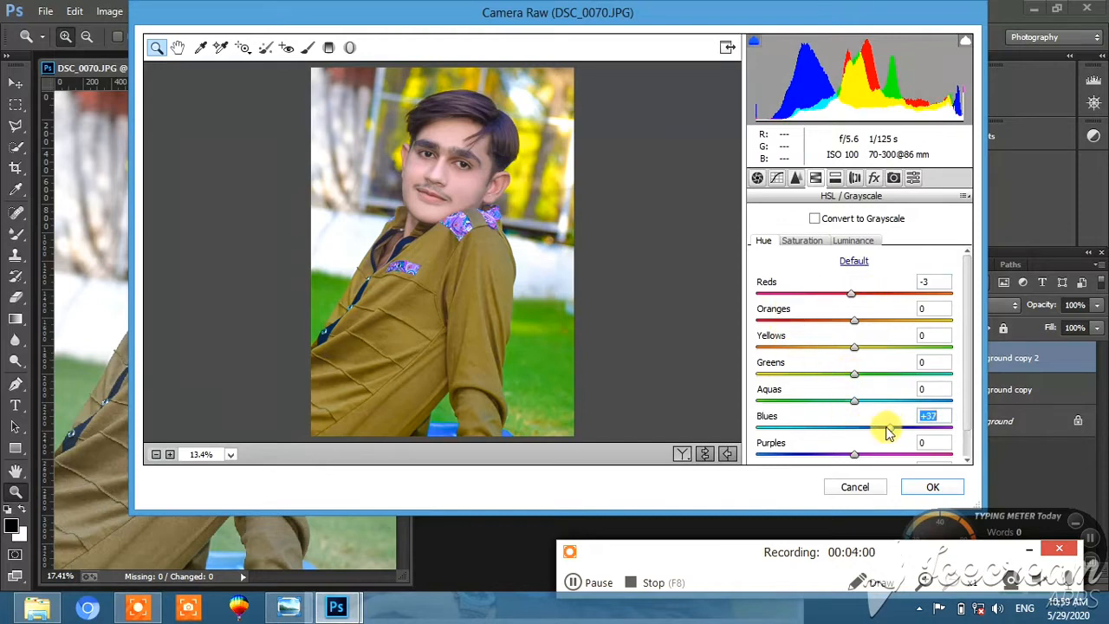
Refine the HSL saturation to Yellows +100 and Reds -27
{"action": "left_click", "coordinate": [805, 240]}
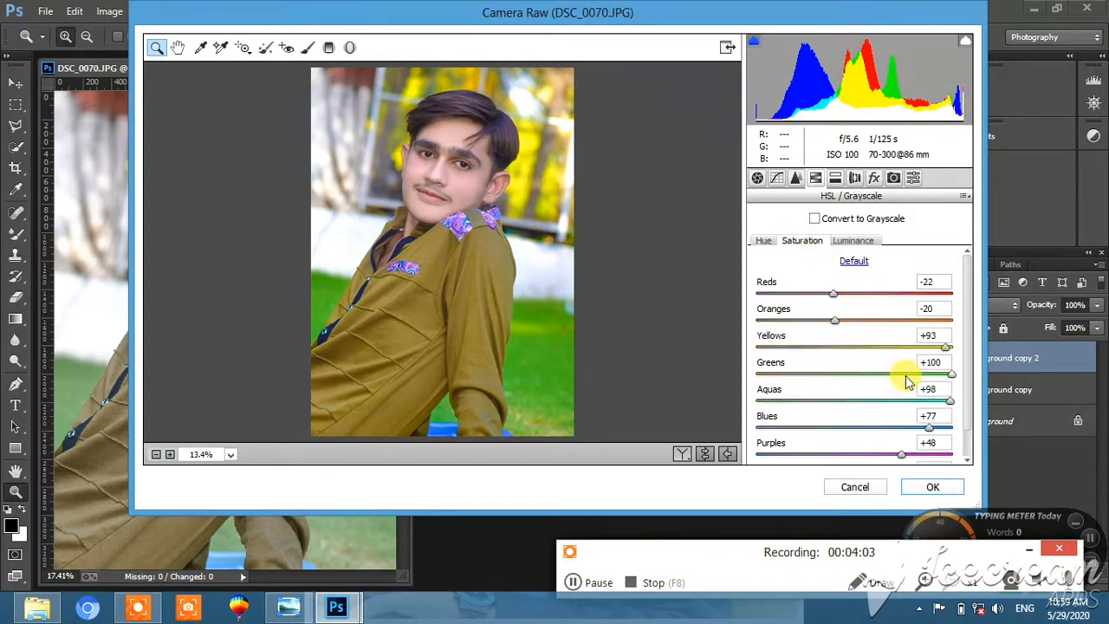
{"action": "left_click_drag", "start_coordinate": [944, 351], "coordinate": [952, 346]}
{"action": "mouse_move", "coordinate": [830, 294]}
{"action": "left_mouse_down"}
{"action": "mouse_move", "coordinate": [819, 295]}
{"action": "mouse_move", "coordinate": [827, 297]}
{"action": "left_mouse_up"}
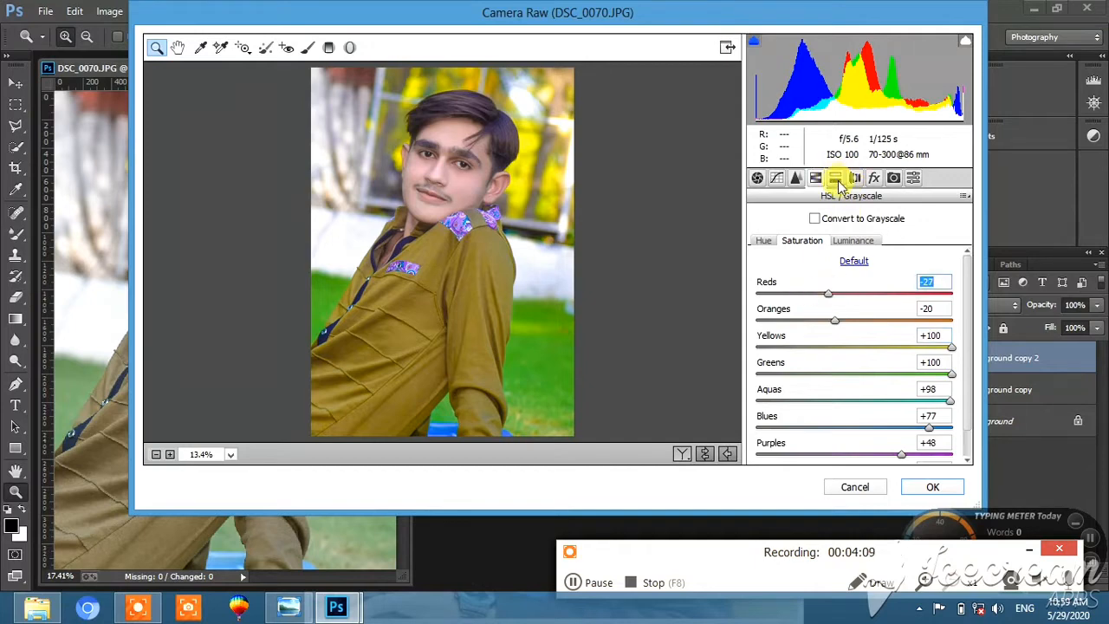
Apply split toning to the highlights with Hue 161 and Saturation 8
{"action": "left_click", "coordinate": [836, 179]}
{"action": "left_click_drag", "start_coordinate": [849, 249], "coordinate": [852, 245]}
{"action": "left_click_drag", "start_coordinate": [763, 269], "coordinate": [779, 277]}
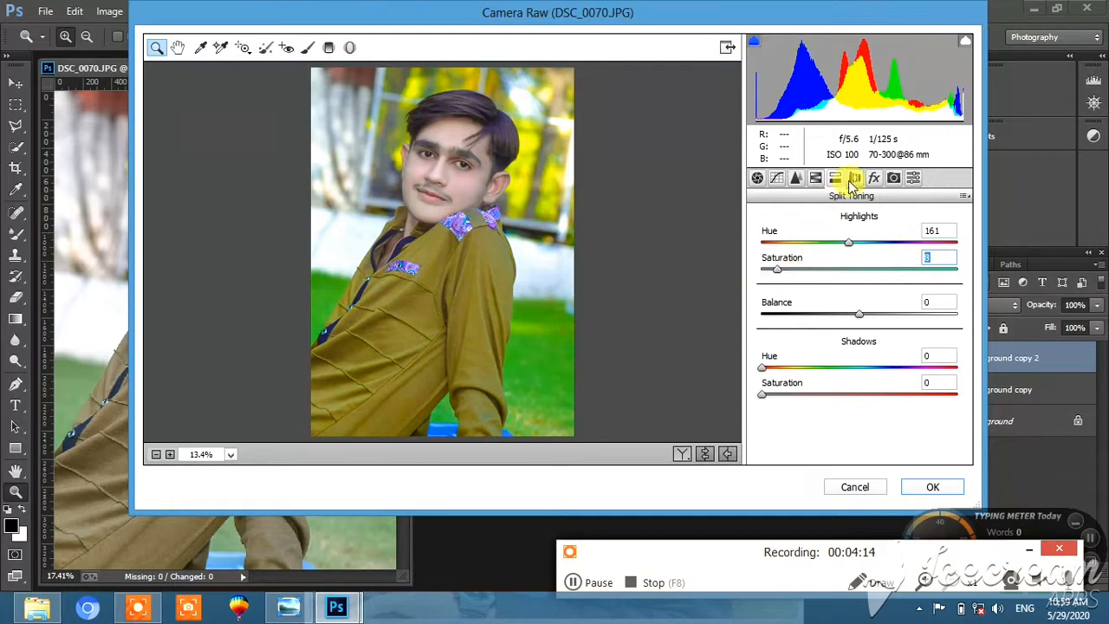
Add a Highlight Priority post-crop vignette with Amount -46, Midpoint 84, Roundness +80 and Feather 92, and apply the filter
{"action": "left_click", "coordinate": [853, 179]}
{"action": "left_click", "coordinate": [873, 178]}
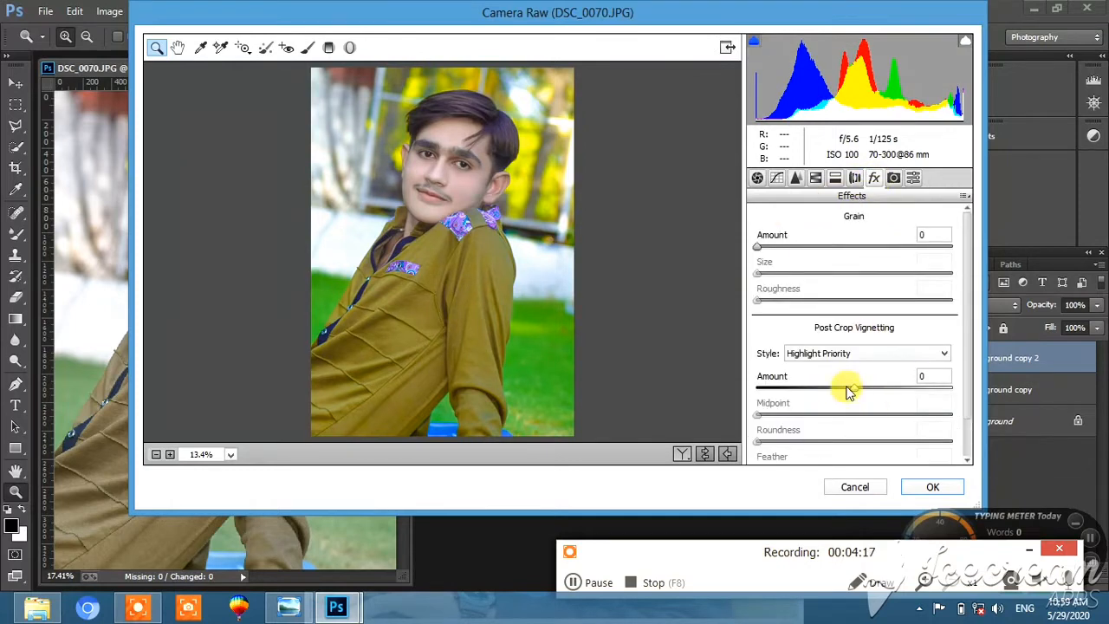
{"action": "left_click_drag", "start_coordinate": [848, 392], "coordinate": [821, 387]}
{"action": "left_click_drag", "start_coordinate": [854, 414], "coordinate": [937, 423]}
{"action": "scroll", "coordinate": [928, 437], "scroll_direction": "down", "scroll_amount": 2}
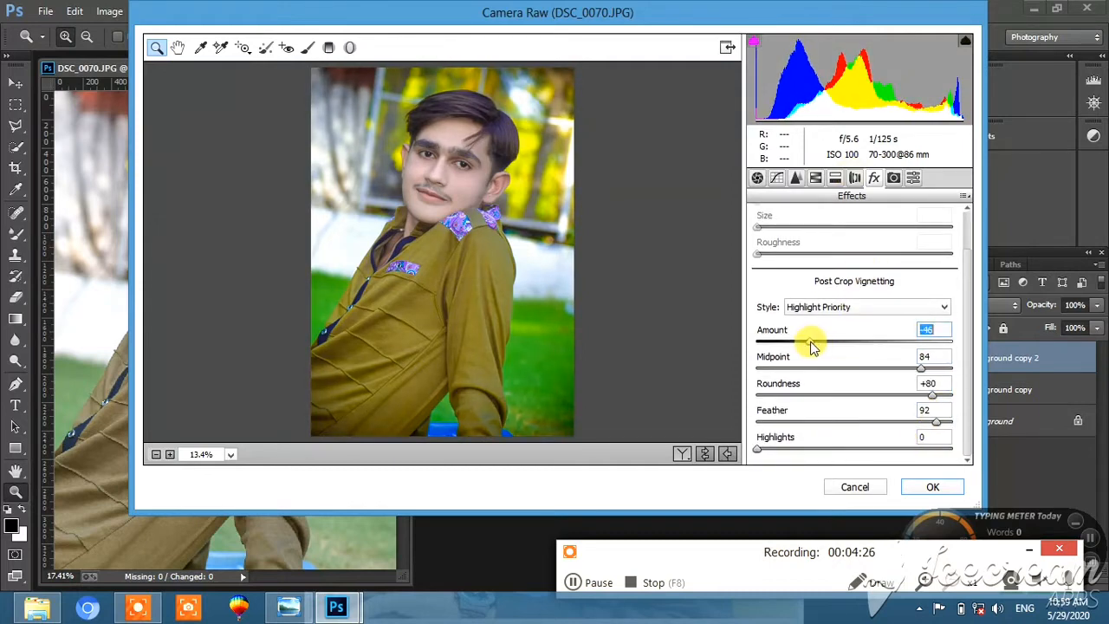
{"action": "left_click", "coordinate": [932, 486]}
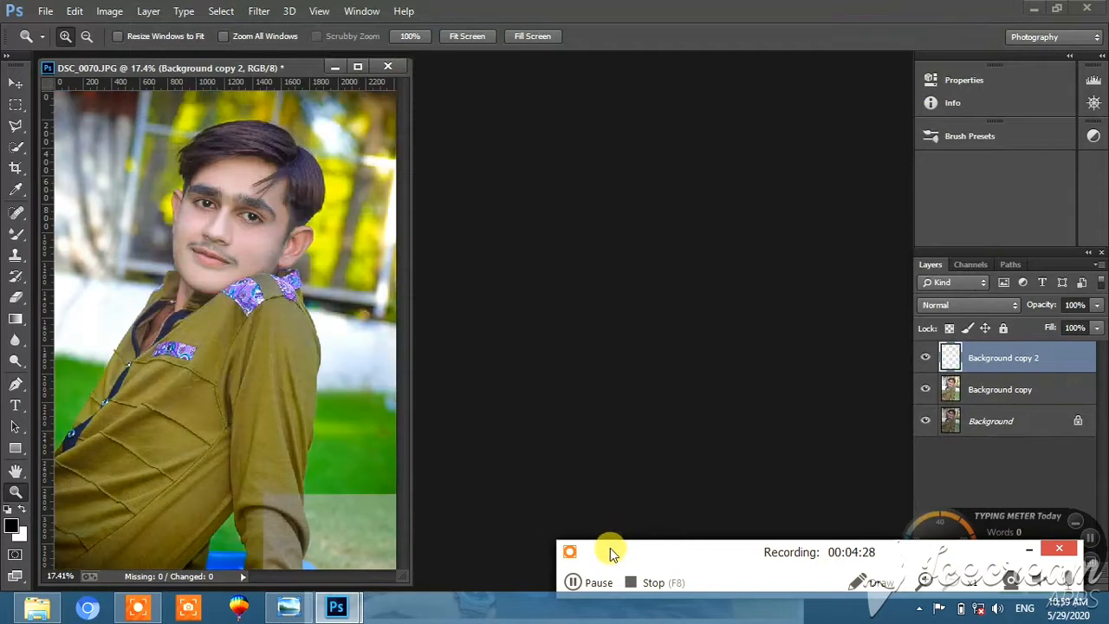
{"action": "right_click", "coordinate": [282, 292]}
{"action": "left_click", "coordinate": [152, 303]}
{"action": "right_click", "coordinate": [146, 308]}
{"action": "left_click", "coordinate": [178, 318]}
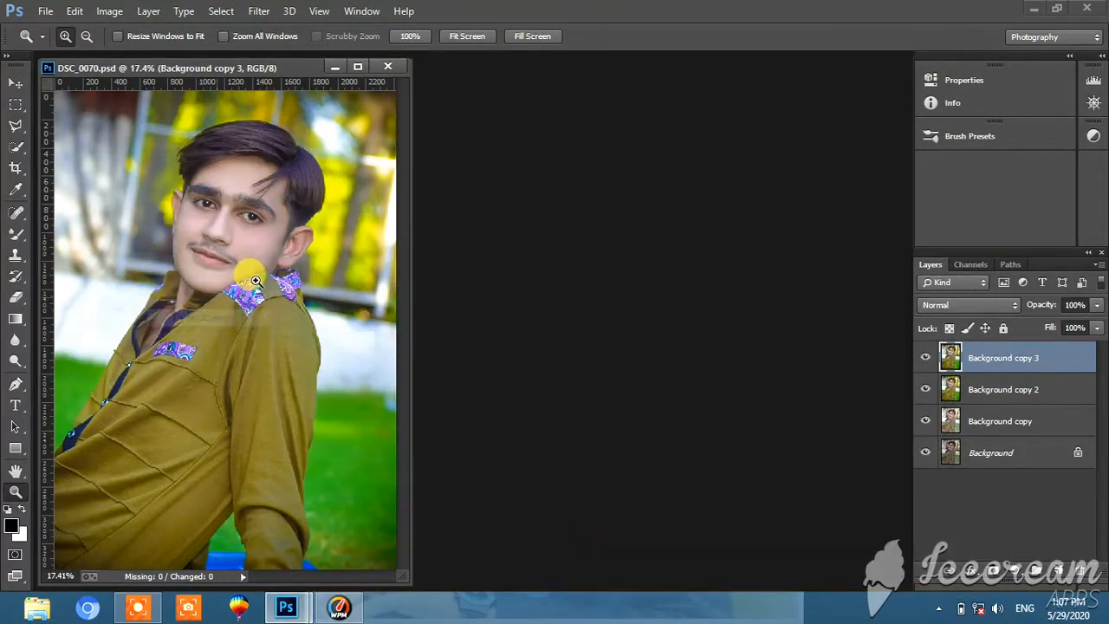
In the Camera Raw filter for Background copy 3, set Exposure -0.35, Highlights +43, Whites +47, Blacks +40 and Clarity +8
{"action": "left_click", "coordinate": [259, 11]}
{"action": "left_click", "coordinate": [274, 109]}
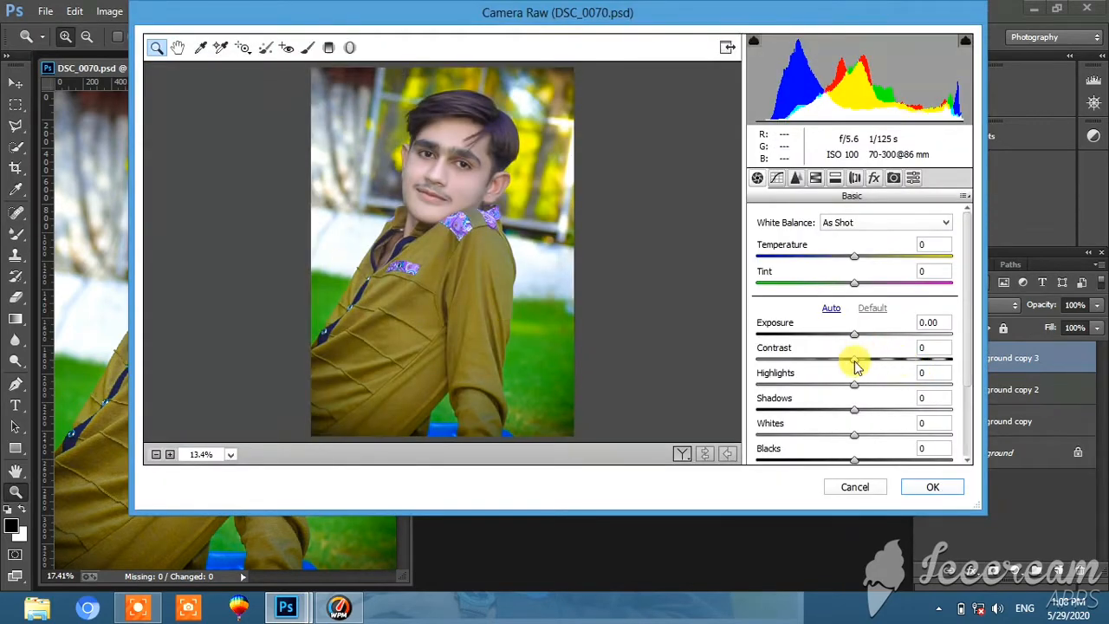
{"action": "left_click_drag", "start_coordinate": [853, 340], "coordinate": [849, 339]}
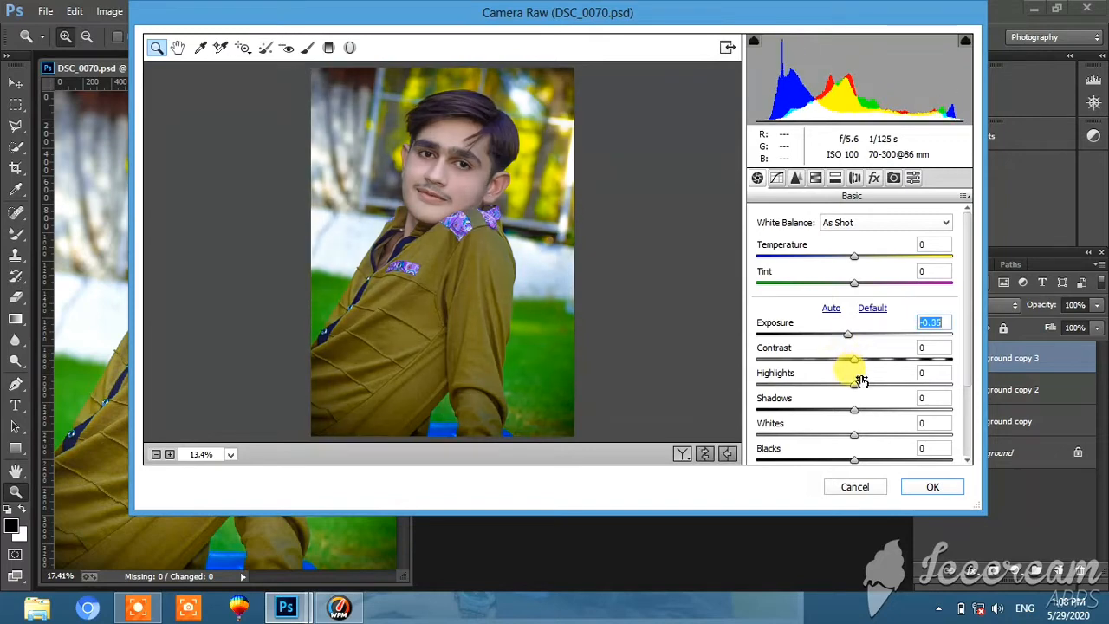
{"action": "left_click_drag", "start_coordinate": [864, 388], "coordinate": [909, 387]}
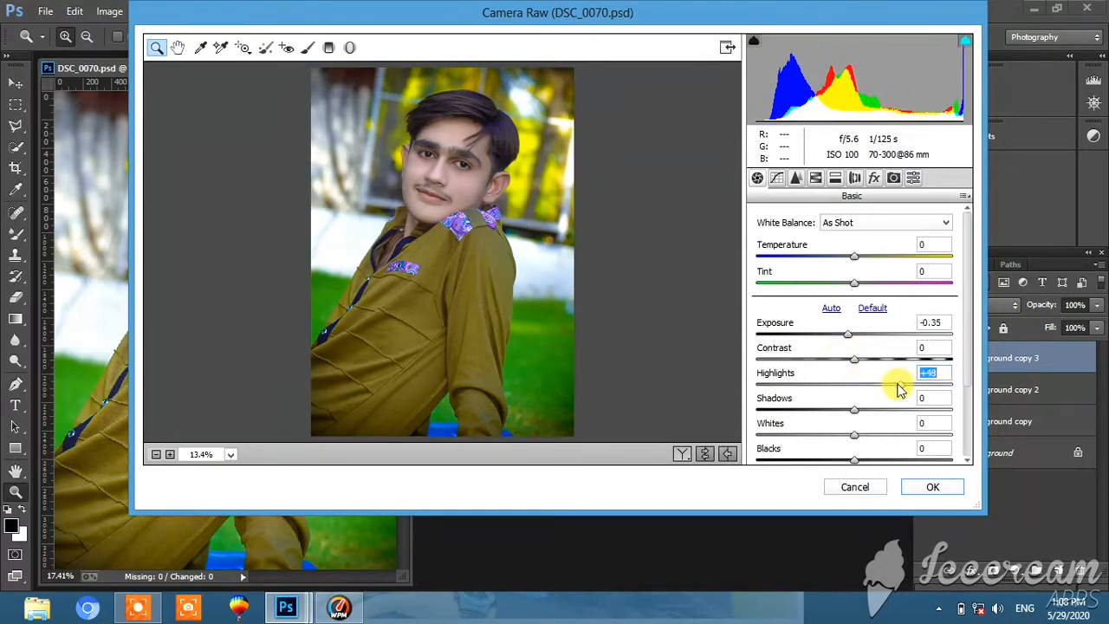
{"action": "left_click_drag", "start_coordinate": [854, 433], "coordinate": [895, 462]}
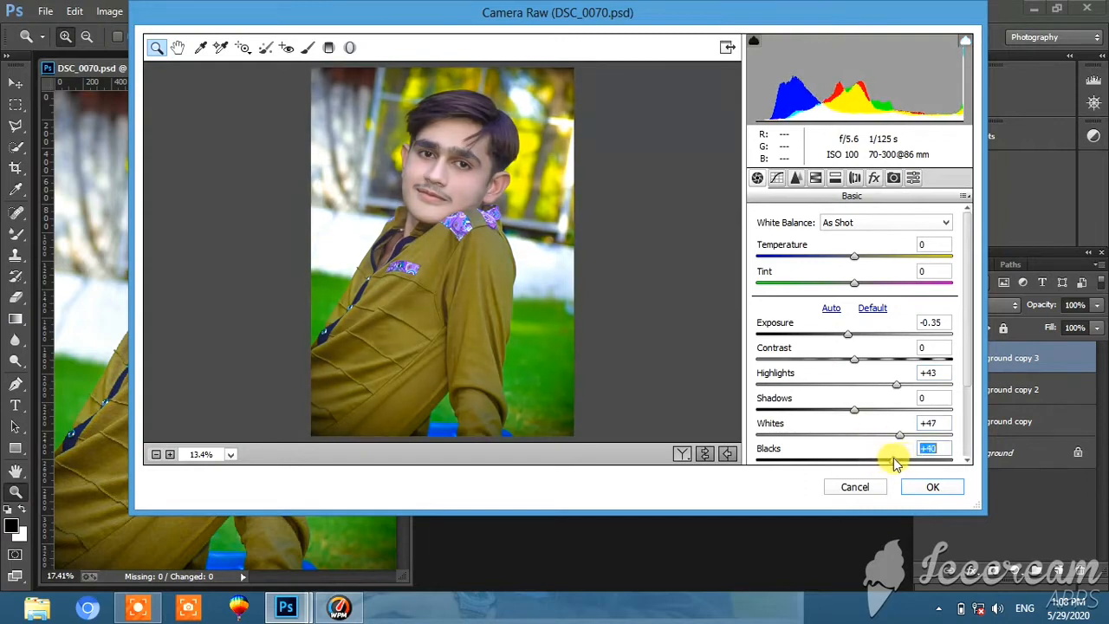
{"action": "scroll", "coordinate": [883, 462], "scroll_direction": "down", "scroll_amount": 1}
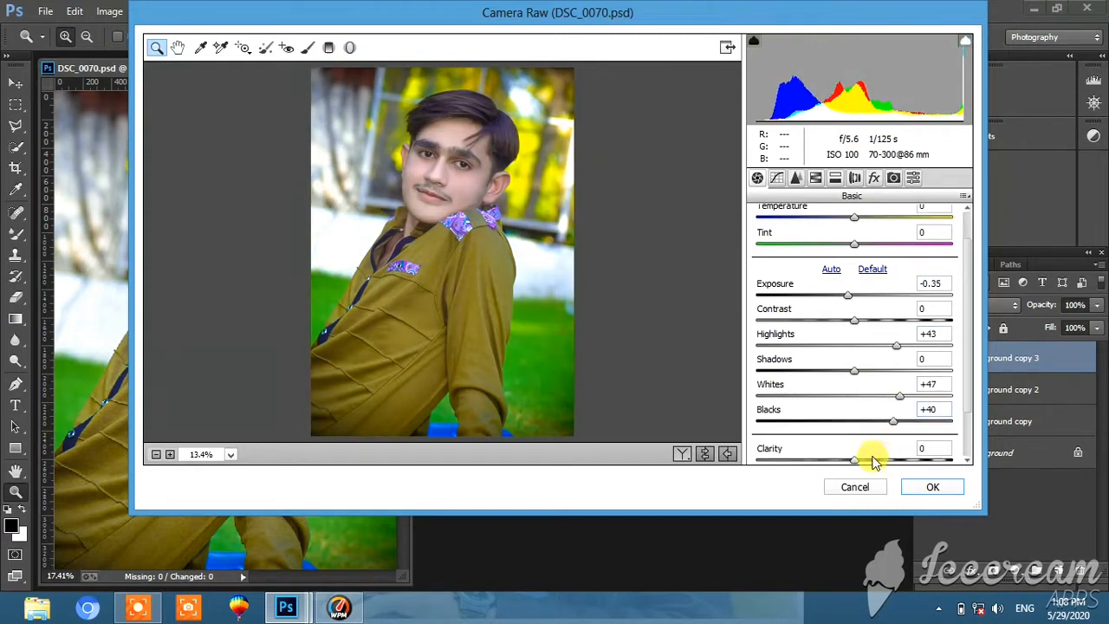
Set the HSL saturation to Yellows +1, Greens +100, Aquas +79 and Blues +39
{"action": "left_click", "coordinate": [815, 177]}
{"action": "left_click_drag", "start_coordinate": [881, 371], "coordinate": [938, 407]}
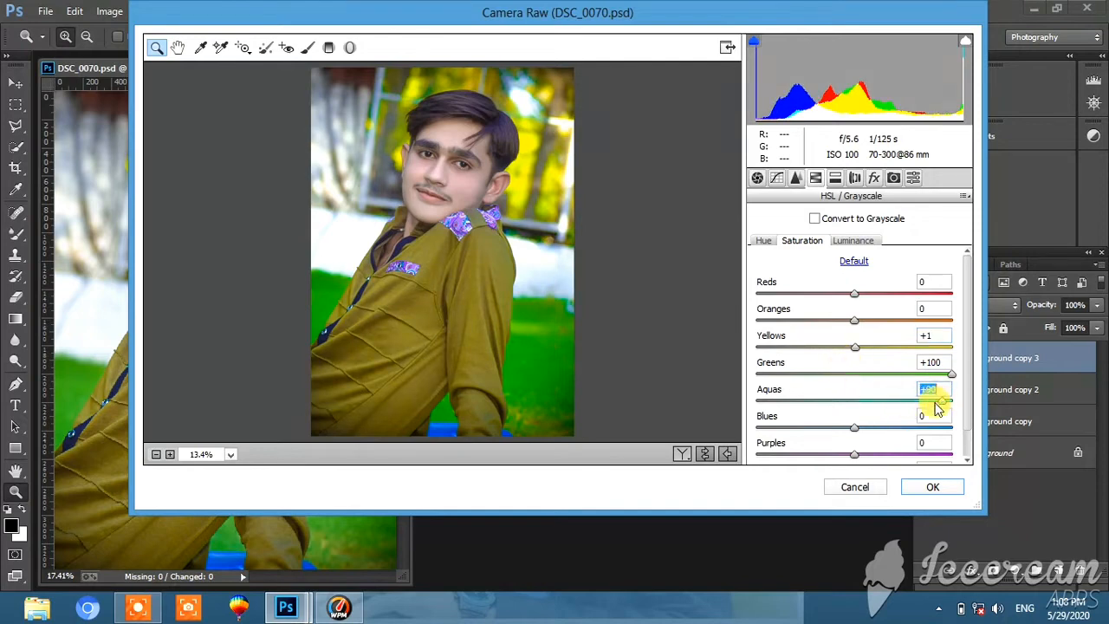
{"action": "left_click_drag", "start_coordinate": [854, 427], "coordinate": [903, 436]}
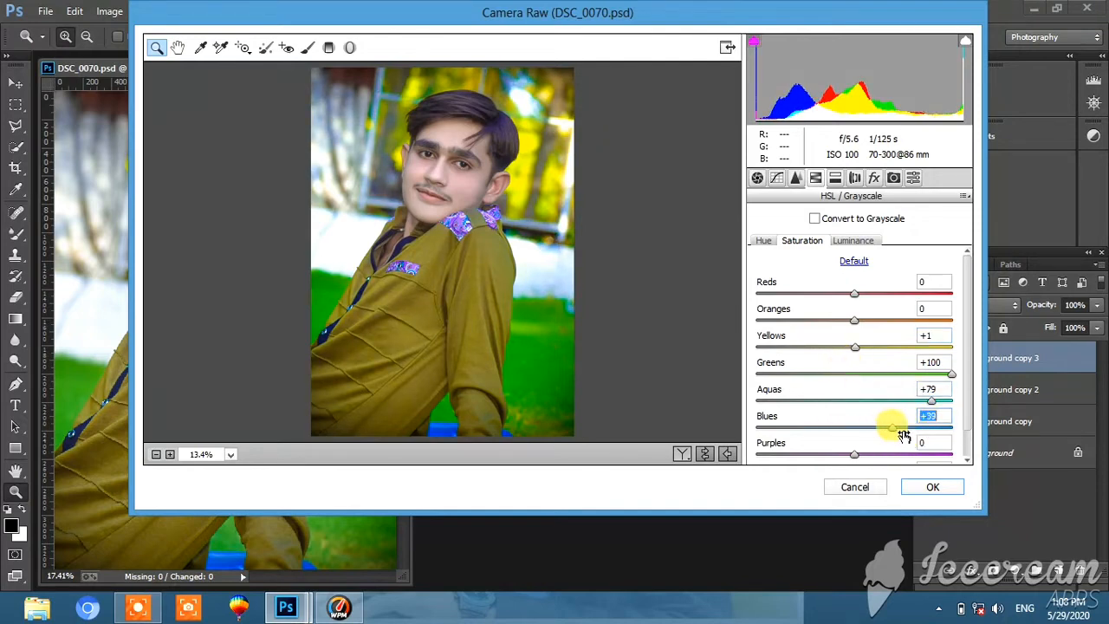
Split-tone the highlights with Hue 164 and Saturation 1
{"action": "left_click", "coordinate": [854, 242]}
{"action": "left_click", "coordinate": [835, 179]}
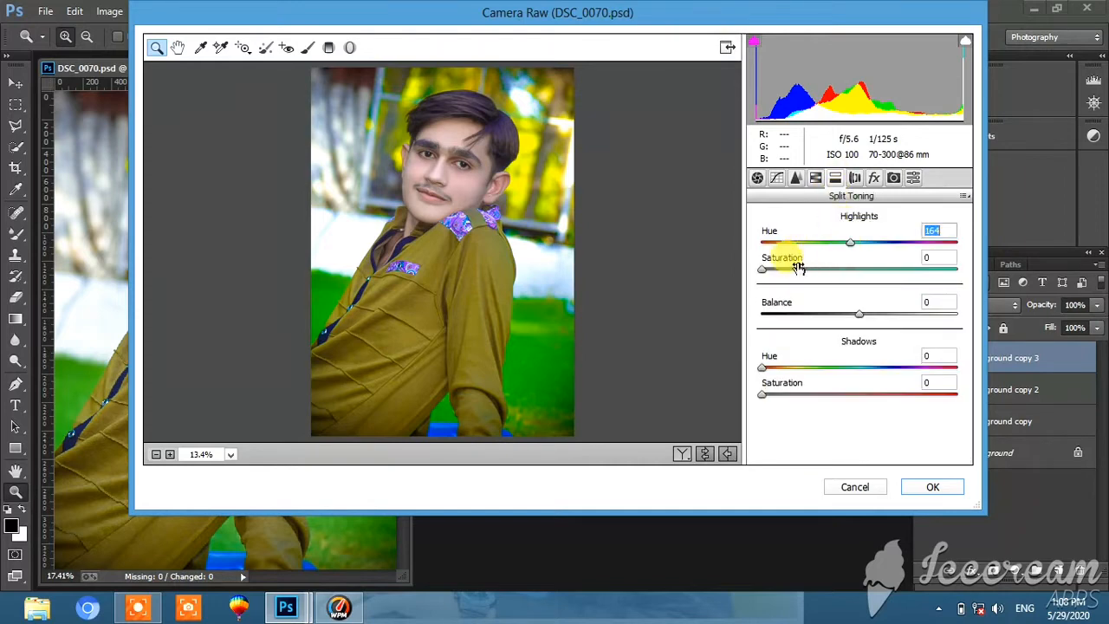
{"action": "mouse_move", "coordinate": [776, 273]}
{"action": "left_mouse_down"}
{"action": "mouse_move", "coordinate": [796, 275]}
{"action": "mouse_move", "coordinate": [774, 279]}
{"action": "left_mouse_up"}
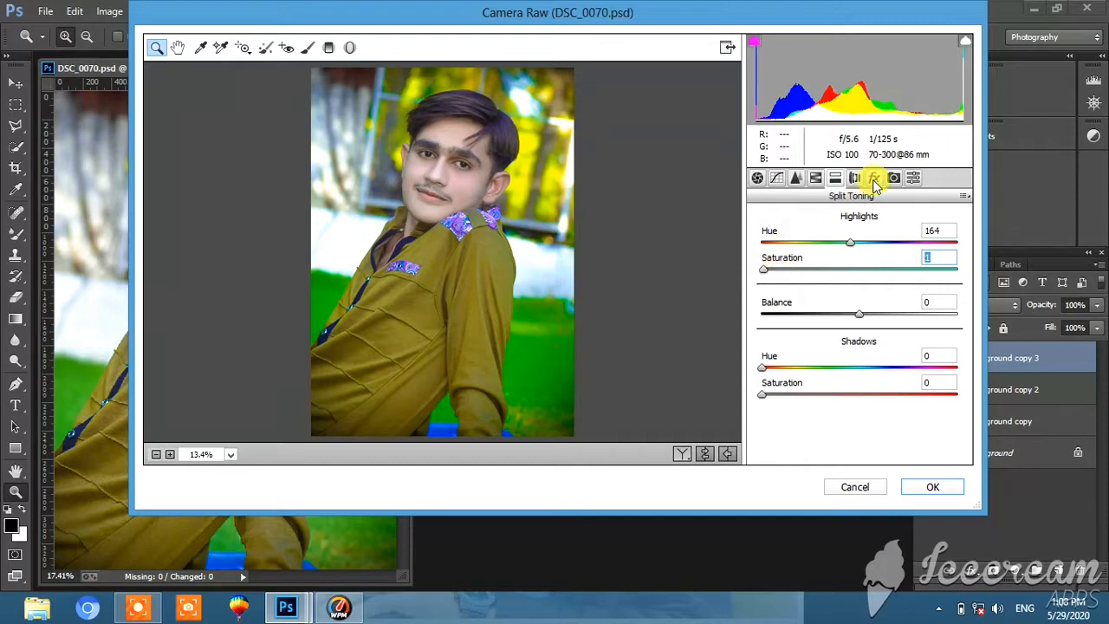
Add a post-crop vignette with Amount -21, Midpoint 84, Roundness +88 and Feather about 88
{"action": "left_click", "coordinate": [873, 179]}
{"action": "left_click_drag", "start_coordinate": [856, 387], "coordinate": [838, 386]}
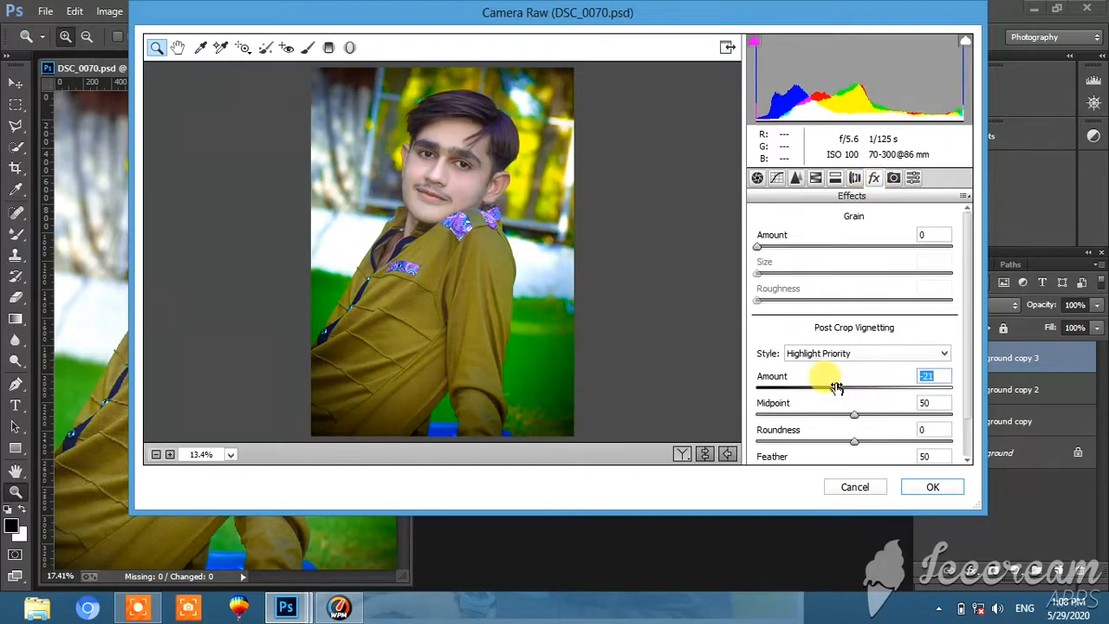
{"action": "left_click_drag", "start_coordinate": [854, 414], "coordinate": [922, 418]}
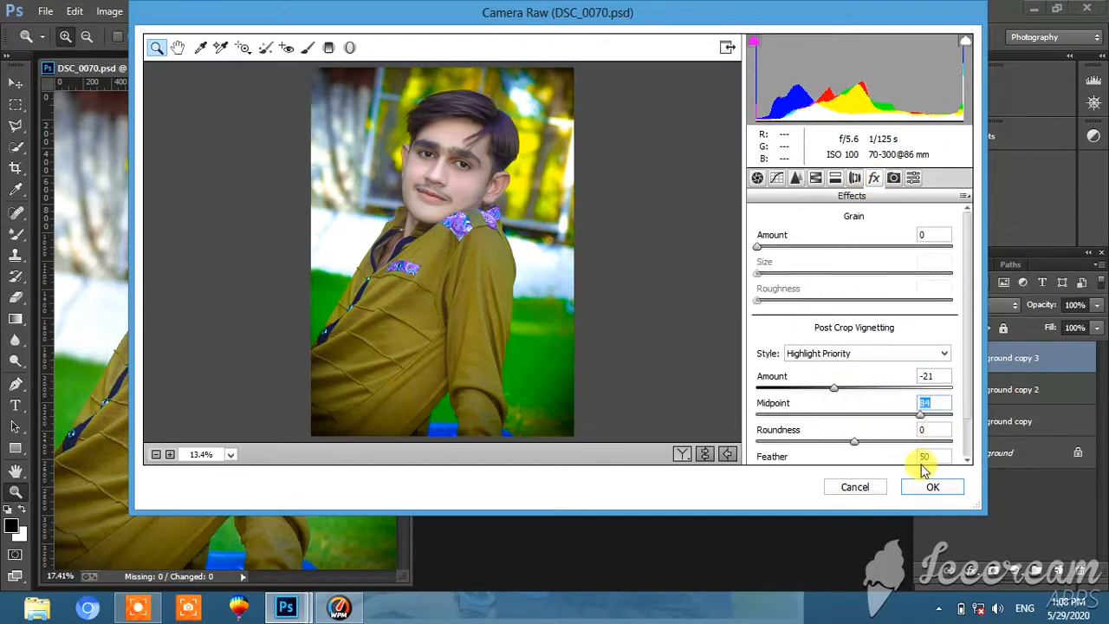
{"action": "left_click", "coordinate": [940, 442]}
{"action": "scroll", "coordinate": [923, 436], "scroll_direction": "down", "scroll_amount": 1}
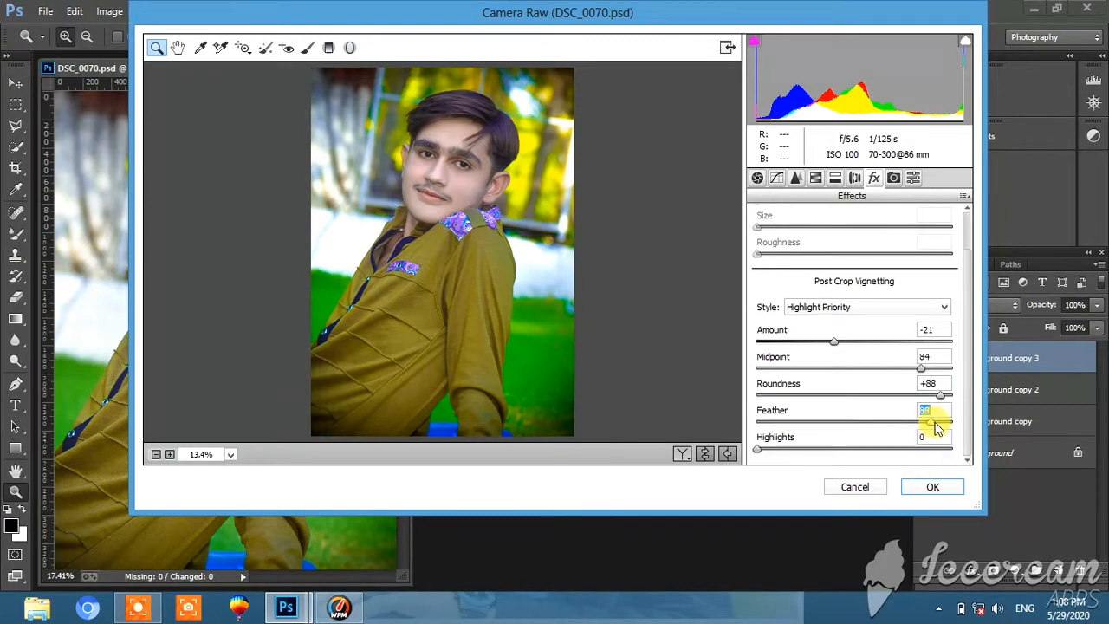
Set the parametric tone curve to Highlights +43, Lights +21, Darks +18 and Shadows +15
{"action": "left_click", "coordinate": [763, 178]}
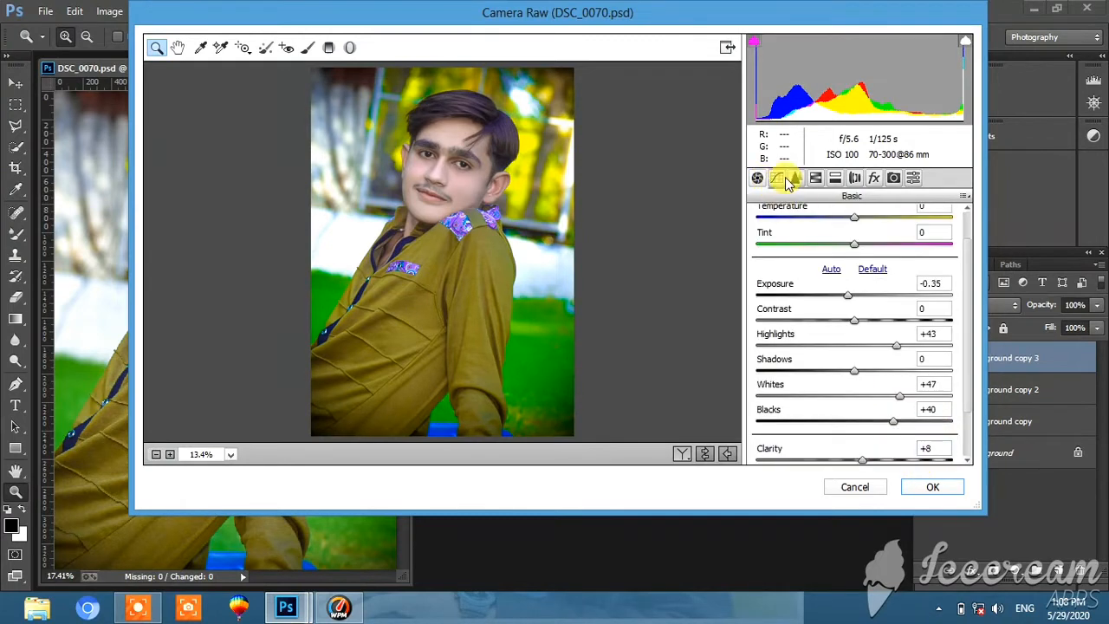
{"action": "left_click", "coordinate": [783, 179]}
{"action": "scroll", "coordinate": [864, 391], "scroll_direction": "down", "scroll_amount": 4}
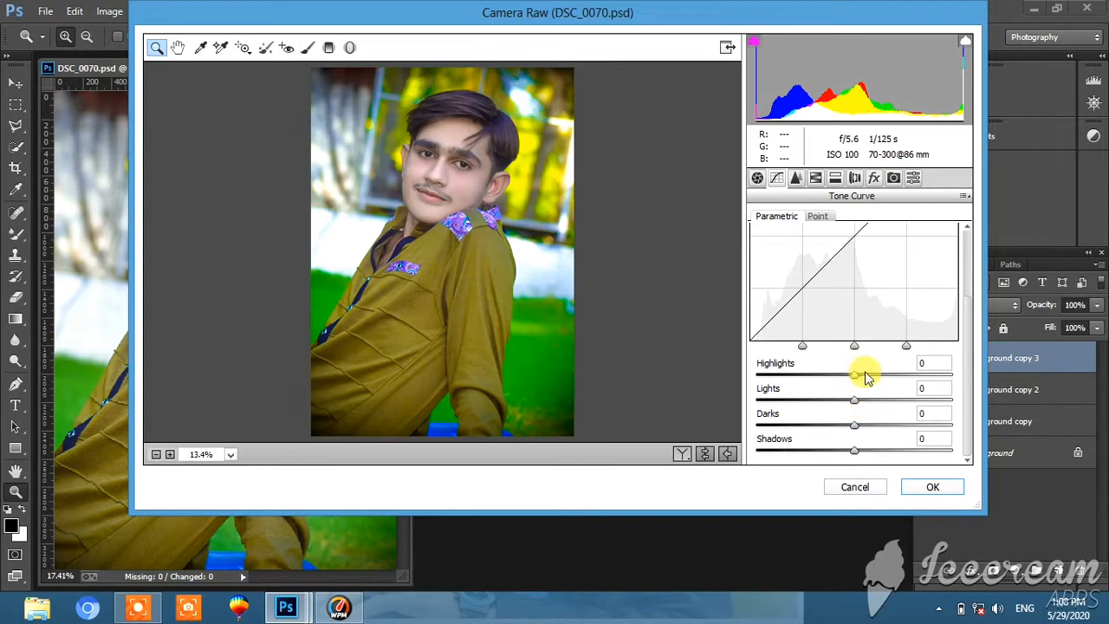
{"action": "mouse_move", "coordinate": [890, 384]}
{"action": "left_mouse_down"}
{"action": "mouse_move", "coordinate": [920, 385]}
{"action": "mouse_move", "coordinate": [858, 401]}
{"action": "mouse_move", "coordinate": [877, 401]}
{"action": "left_mouse_up"}
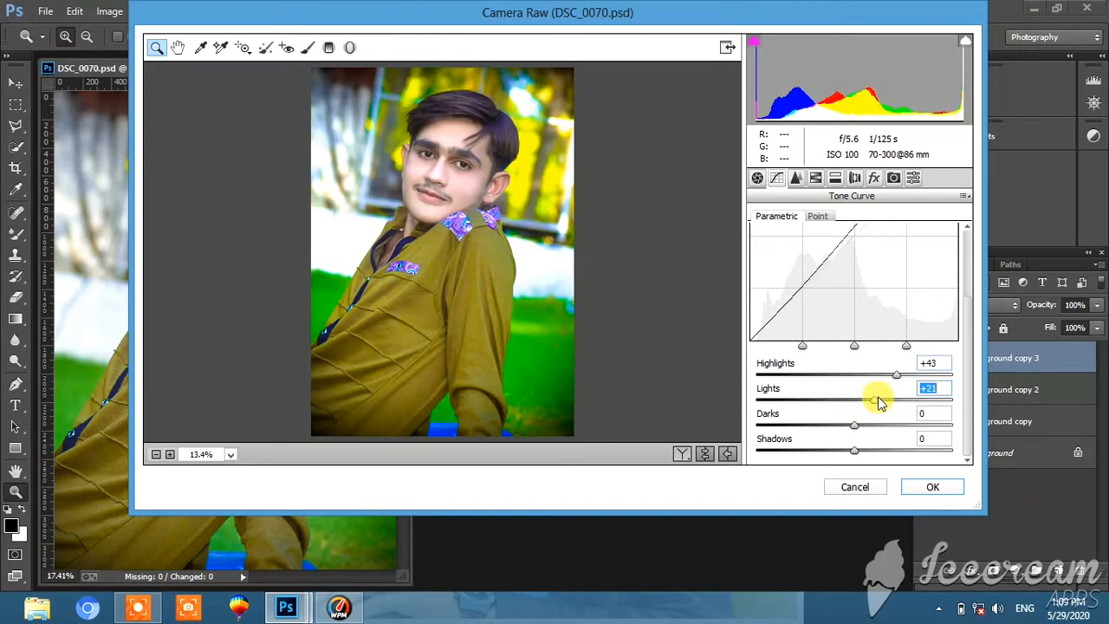
{"action": "left_click", "coordinate": [886, 425]}
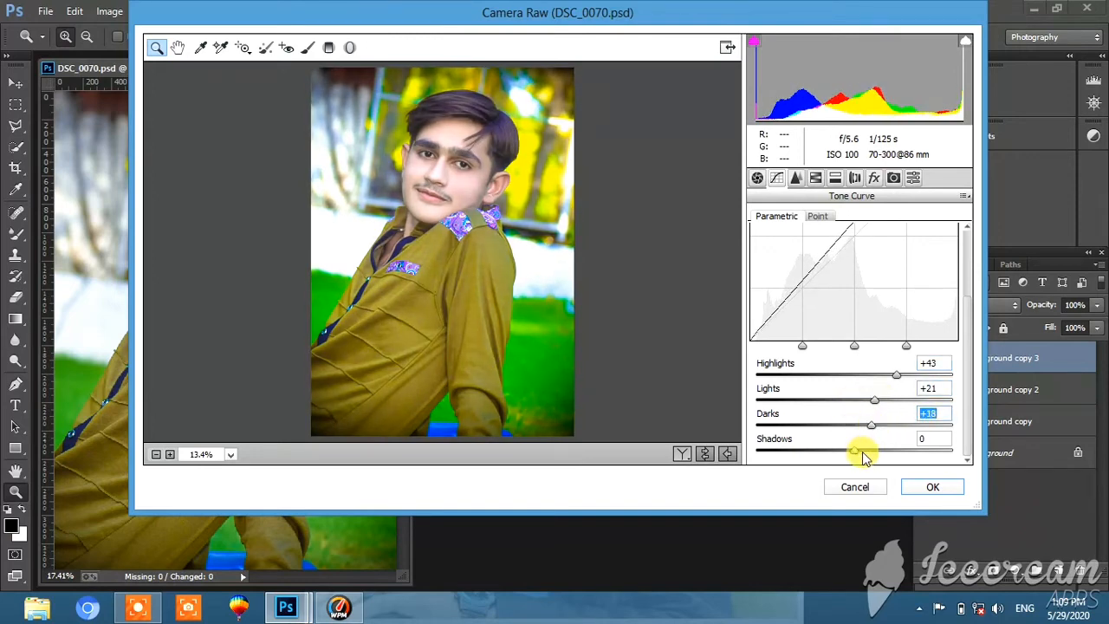
{"action": "mouse_move", "coordinate": [881, 456]}
{"action": "left_mouse_down"}
{"action": "mouse_move", "coordinate": [918, 448]}
{"action": "mouse_move", "coordinate": [869, 455]}
{"action": "left_mouse_up"}
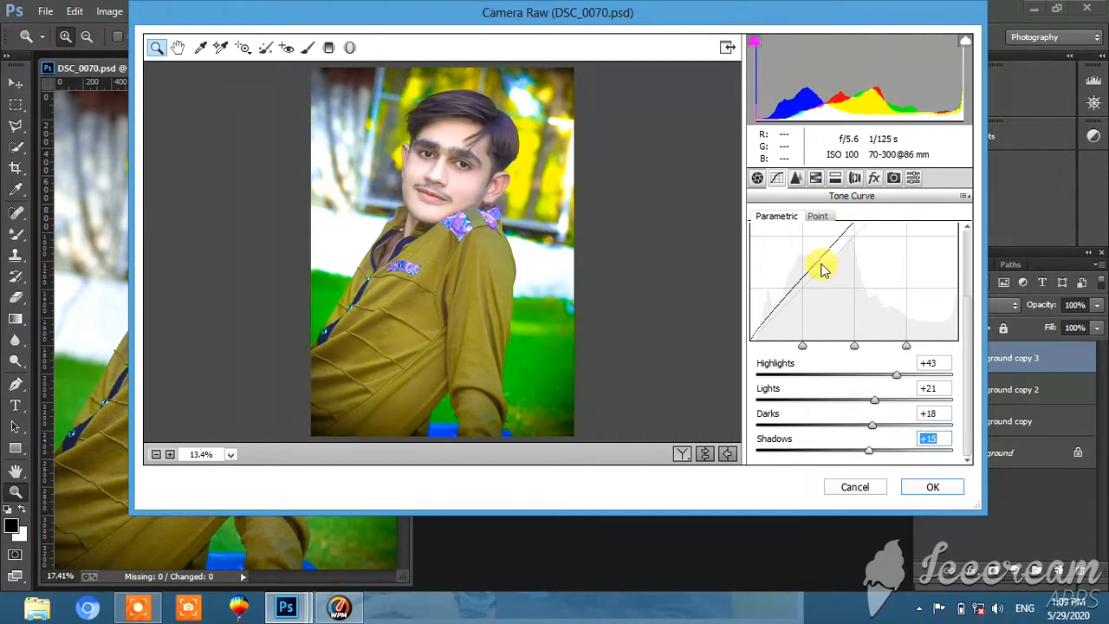
Set the sharpening Amount to 34 and the luminance noise reduction to about 44, and apply the Camera Raw filter
{"action": "left_click", "coordinate": [795, 177]}
{"action": "left_click", "coordinate": [801, 243]}
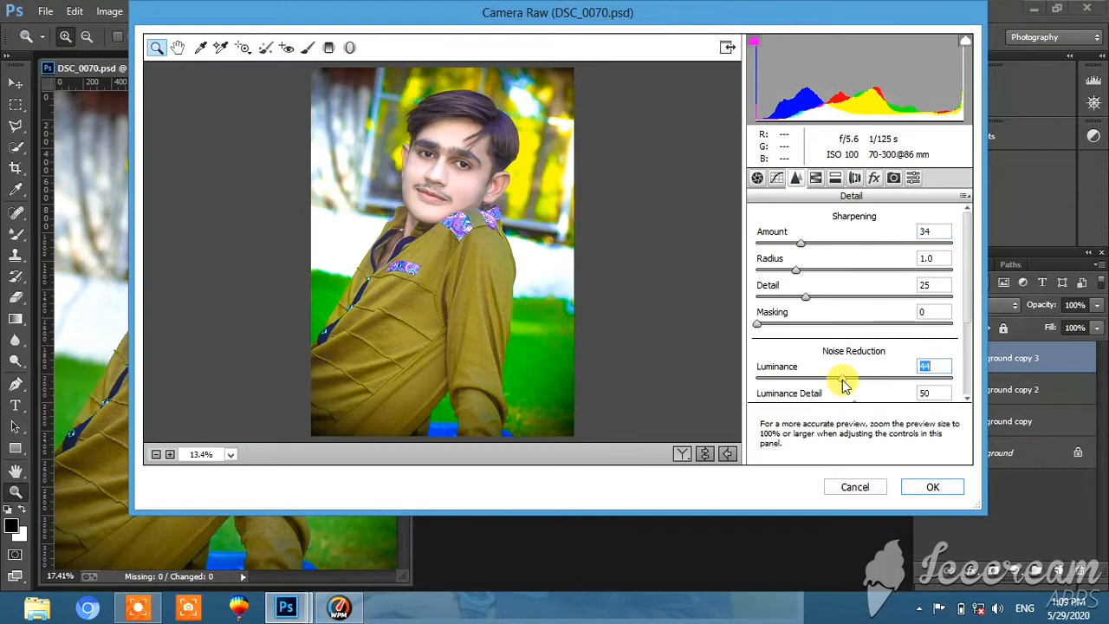
{"action": "left_click", "coordinate": [905, 486]}
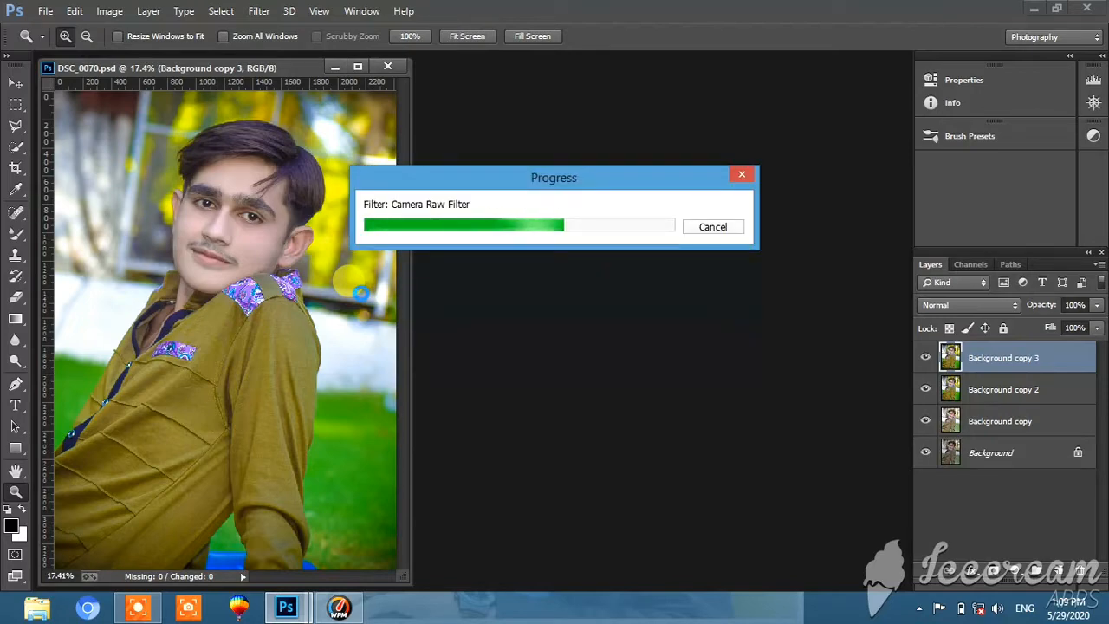
Start another Camera Raw filter on Background copy 3 with Contrast +3, Shadows +68, Blacks +67 and Clarity +8
{"action": "left_click", "coordinate": [259, 10]}
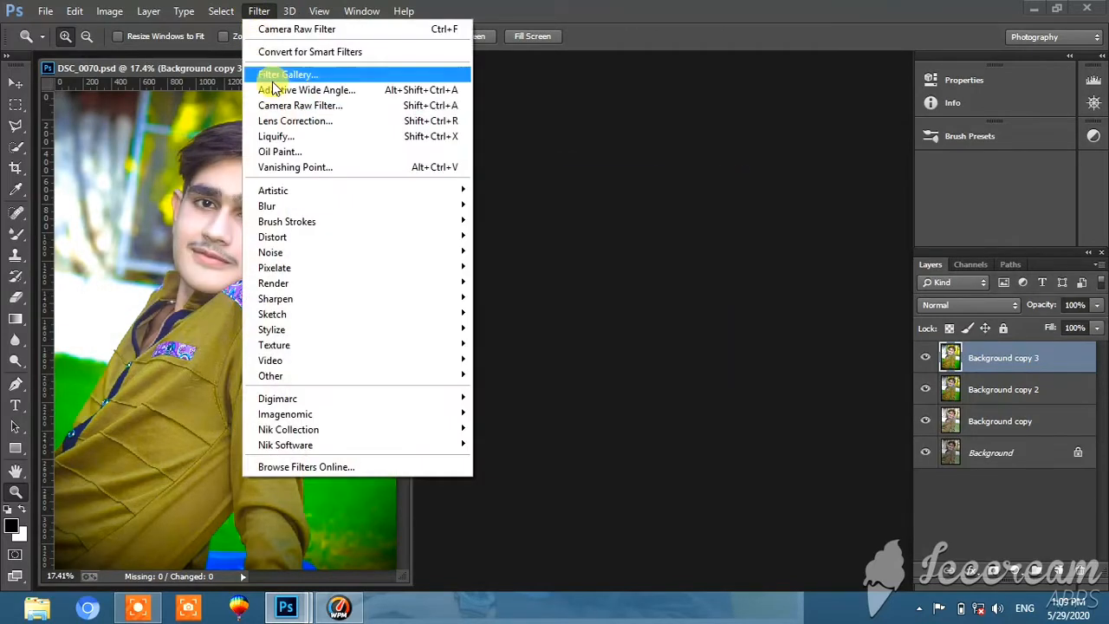
{"action": "left_click", "coordinate": [281, 110]}
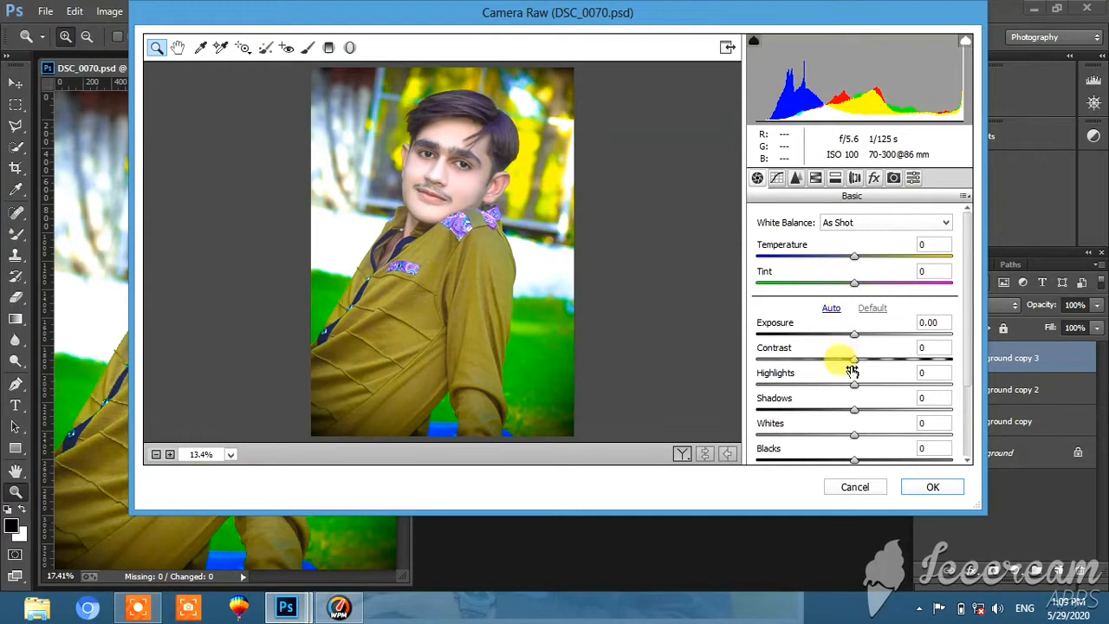
{"action": "mouse_move", "coordinate": [853, 359]}
{"action": "left_mouse_down"}
{"action": "mouse_move", "coordinate": [816, 358]}
{"action": "mouse_move", "coordinate": [890, 358]}
{"action": "mouse_move", "coordinate": [862, 359]}
{"action": "left_mouse_up"}
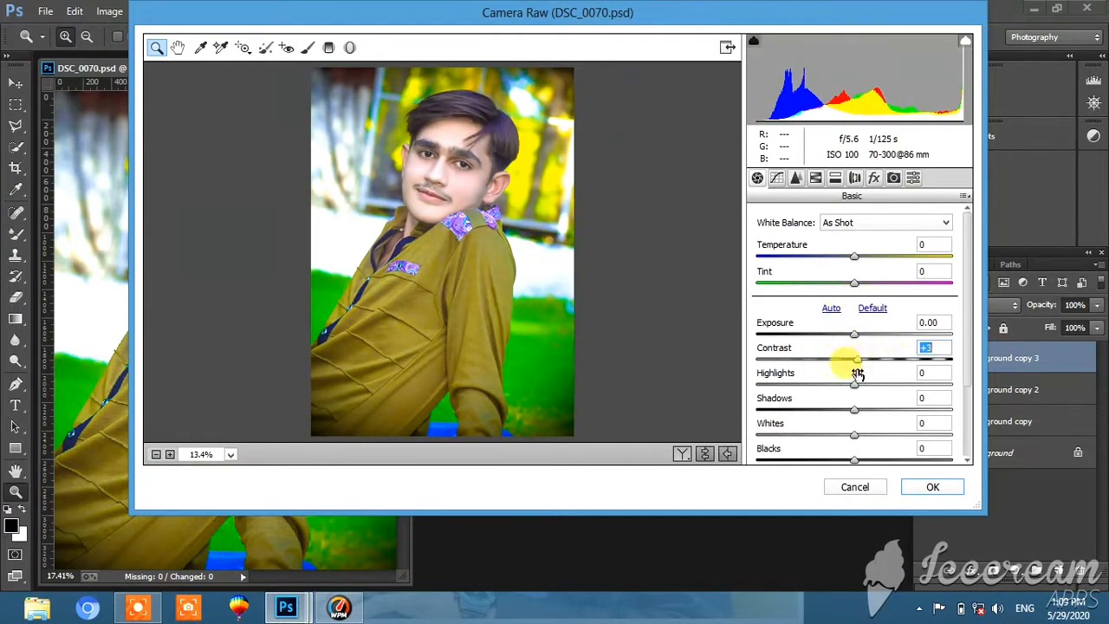
{"action": "scroll", "coordinate": [859, 425], "scroll_direction": "down", "scroll_amount": 3}
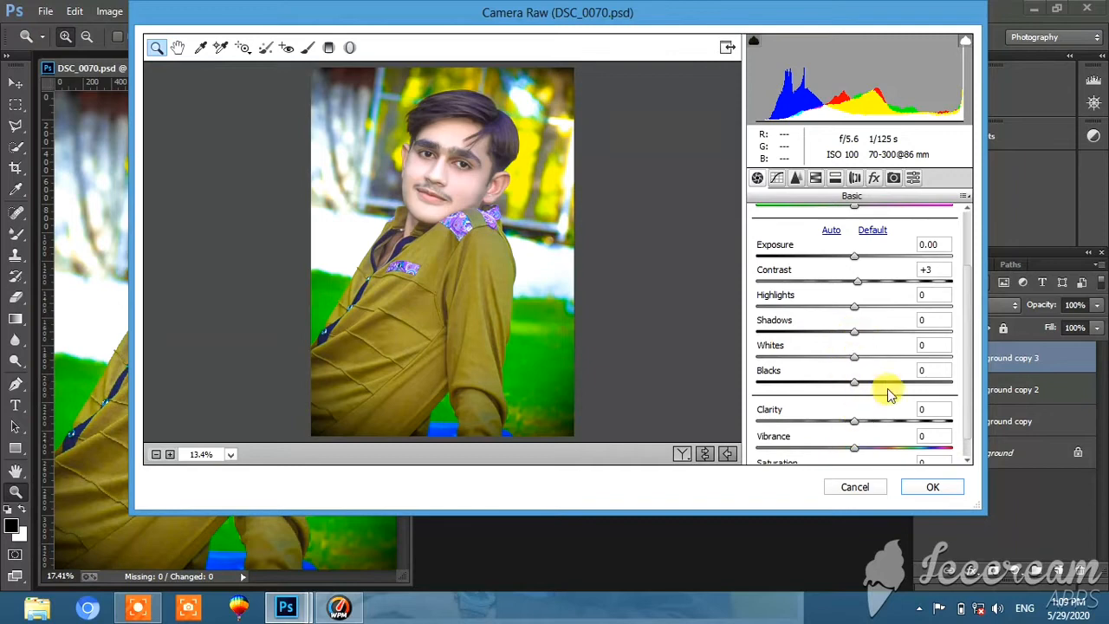
{"action": "left_click_drag", "start_coordinate": [854, 332], "coordinate": [910, 334]}
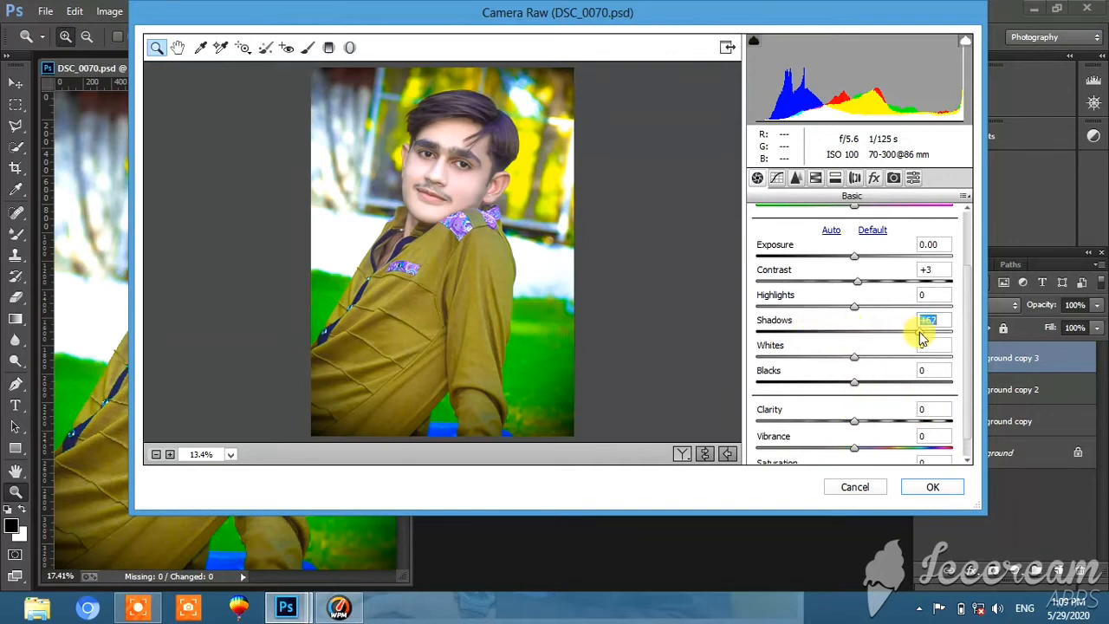
{"action": "left_click_drag", "start_coordinate": [907, 385], "coordinate": [921, 386]}
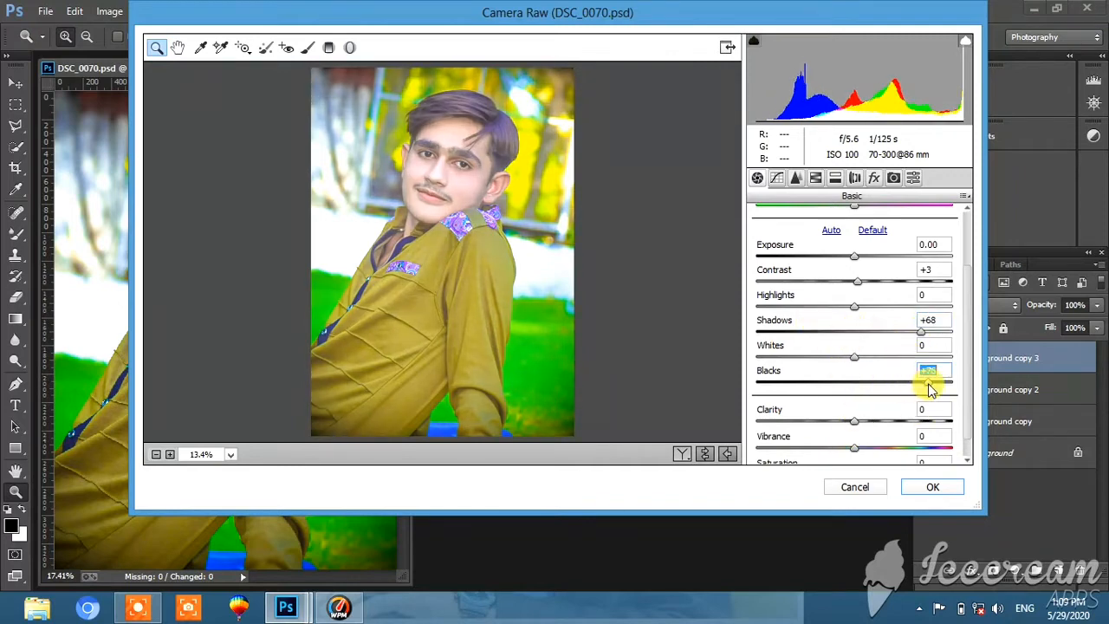
{"action": "left_click", "coordinate": [876, 422]}
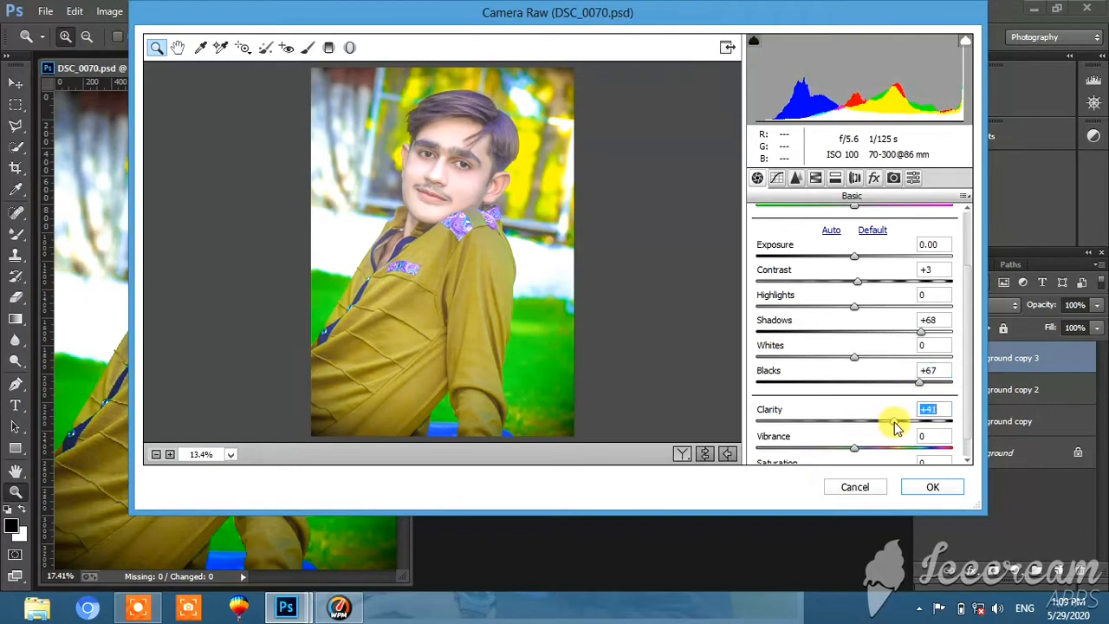
Refine the basic tones to Shadows +13, Blacks +52, Contrast +15 and Exposure -0.15, and apply the filter
{"action": "left_click", "coordinate": [877, 382]}
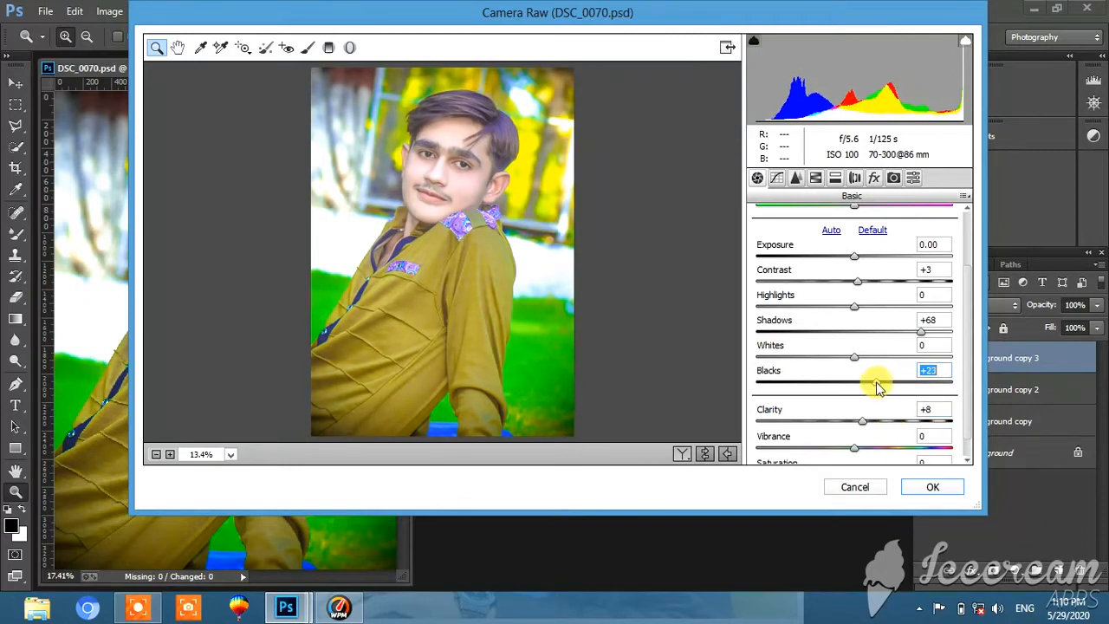
{"action": "left_click_drag", "start_coordinate": [877, 332], "coordinate": [867, 341]}
{"action": "left_click_drag", "start_coordinate": [877, 382], "coordinate": [906, 386]}
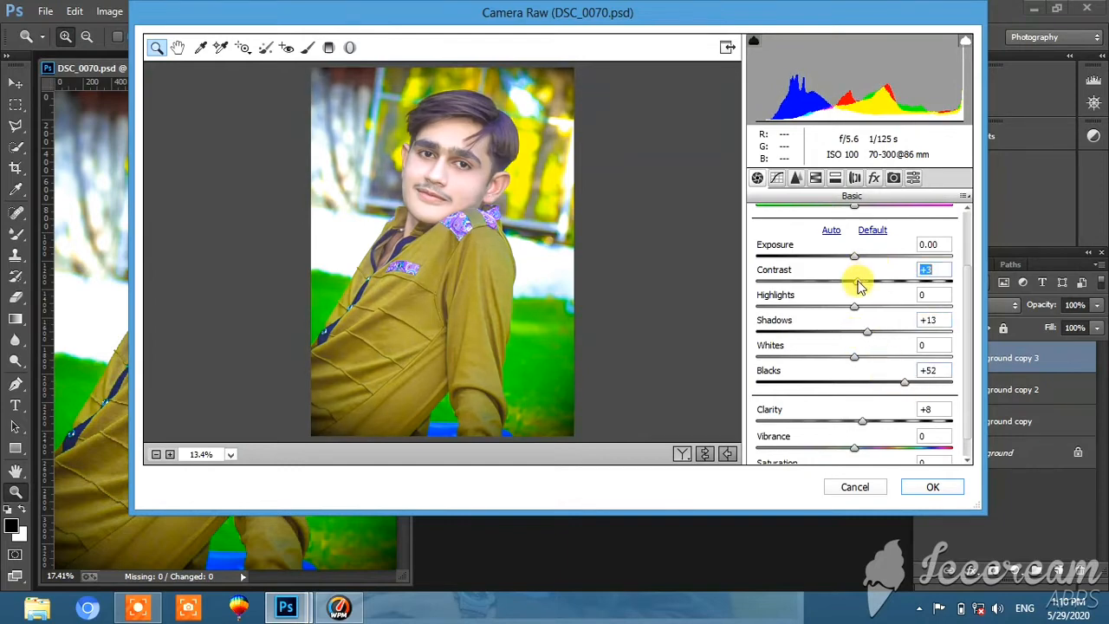
{"action": "left_click_drag", "start_coordinate": [860, 286], "coordinate": [853, 257]}
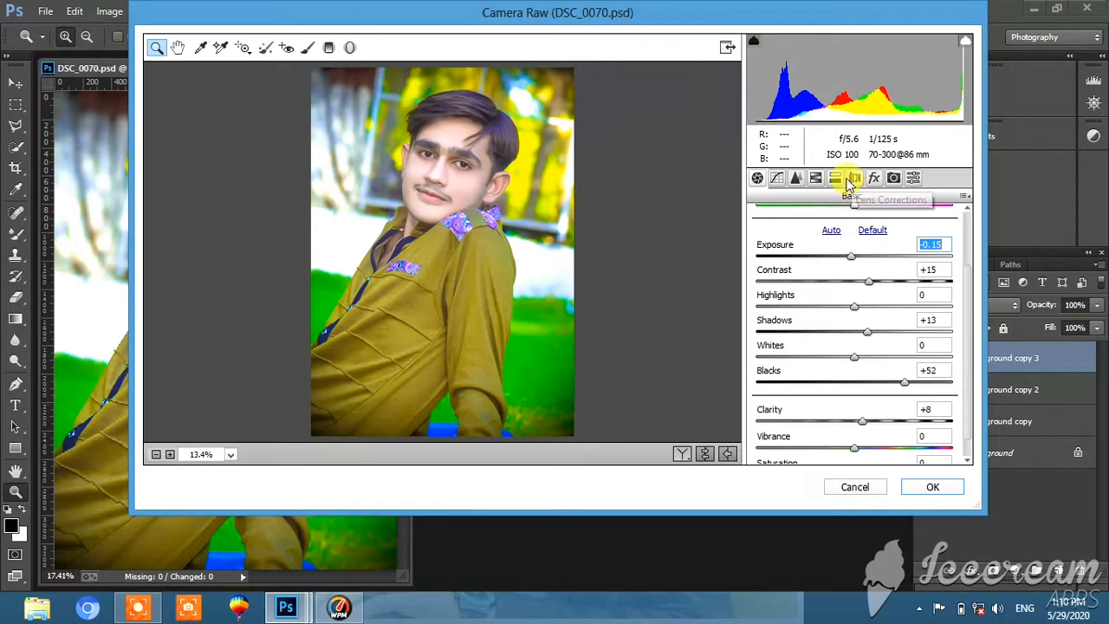
{"action": "left_click", "coordinate": [934, 496]}
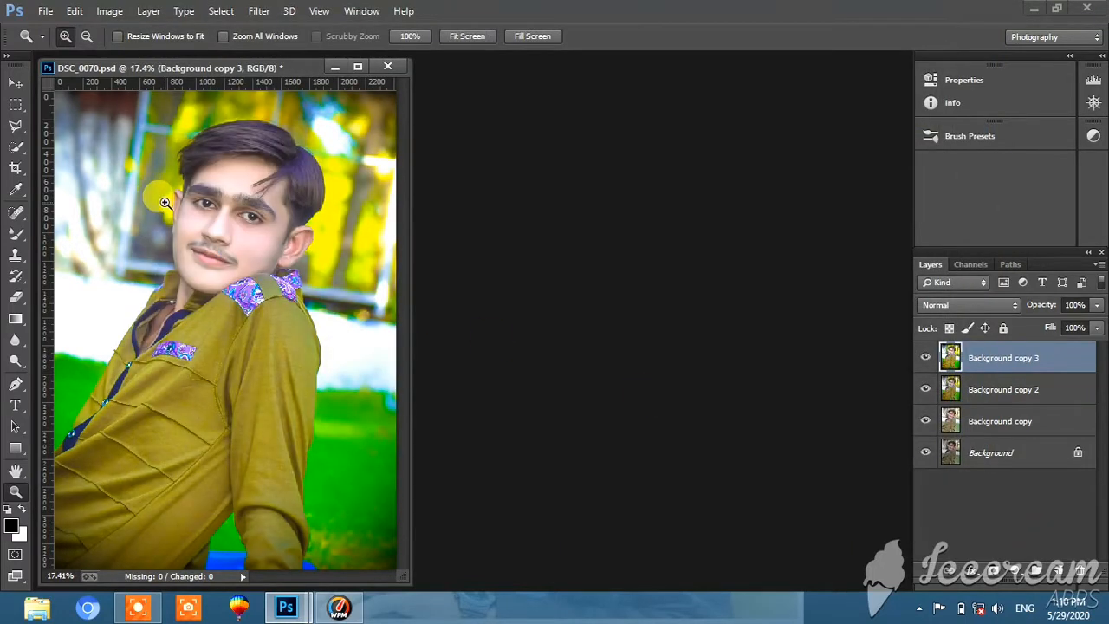
Duplicate the Background copy 3 layer as Background copy 4 for retouching the eyes
{"action": "left_click", "coordinate": [259, 184]}
{"action": "left_click_drag", "start_coordinate": [261, 290], "coordinate": [319, 340]}
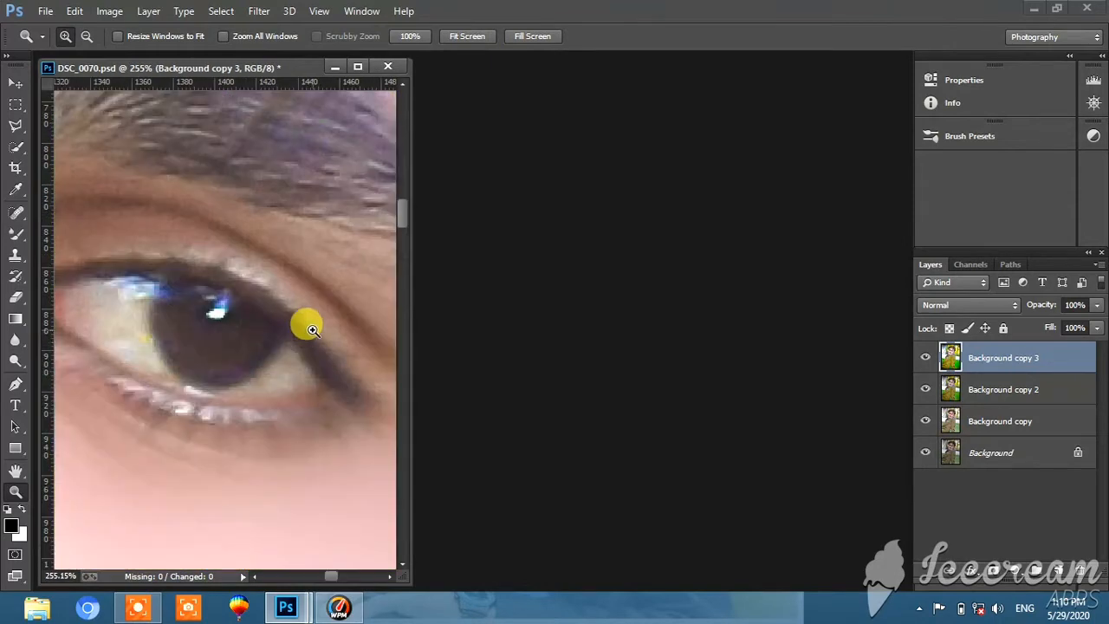
{"action": "right_click", "coordinate": [1032, 355]}
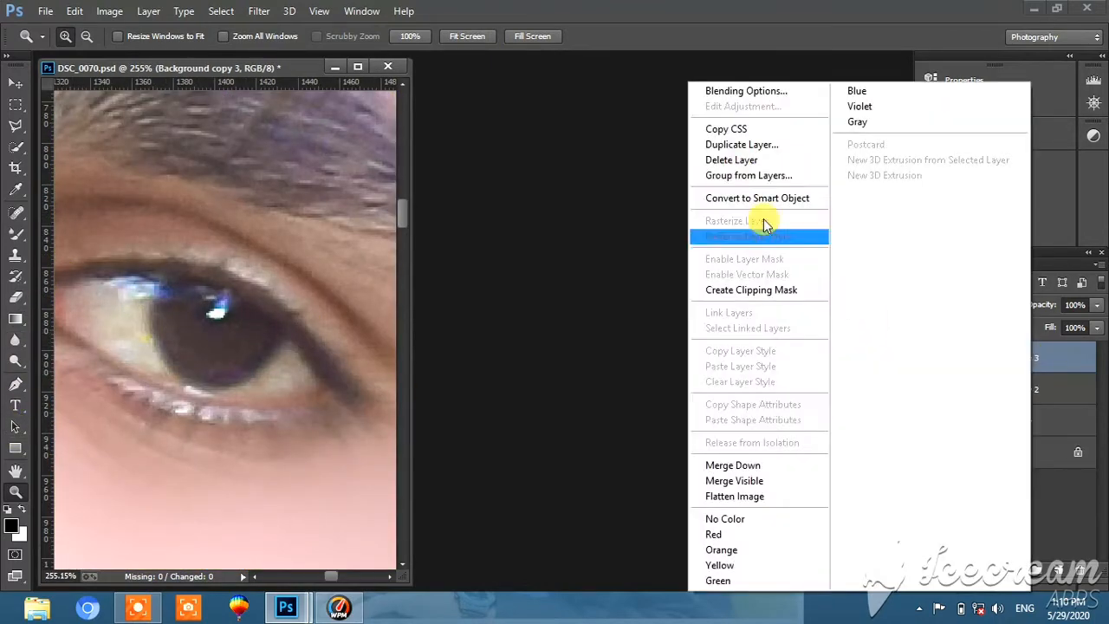
{"action": "left_click", "coordinate": [730, 141]}
{"action": "left_click", "coordinate": [706, 180]}
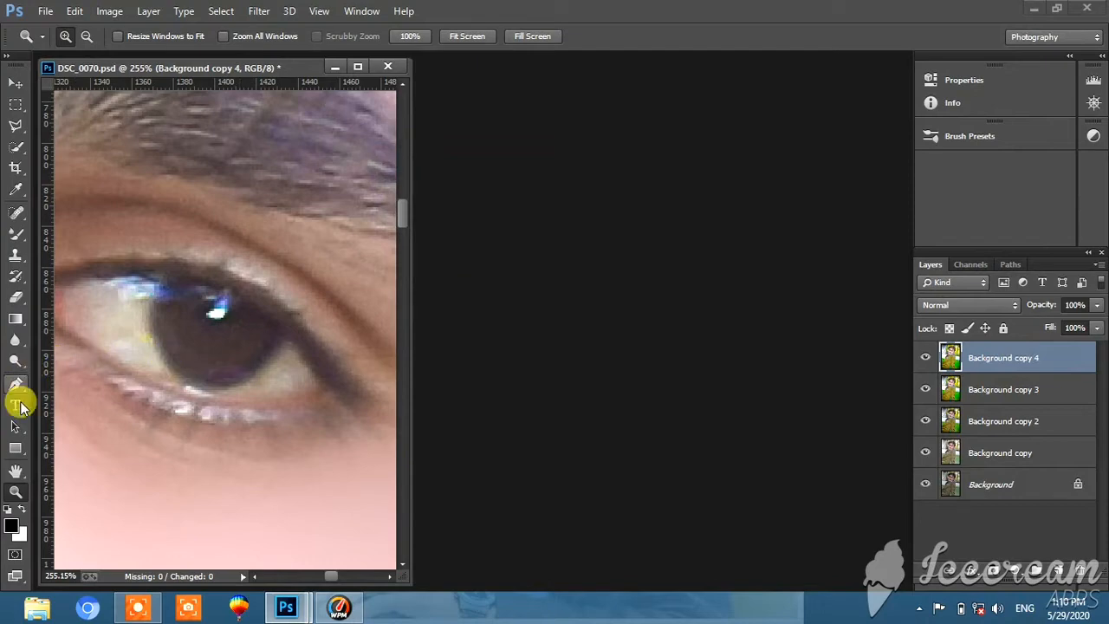
Brighten the lower part of the iris in both eyes with the Dodge tool, using the Highlights range at 28% exposure
{"action": "left_click", "coordinate": [15, 359]}
{"action": "mouse_move", "coordinate": [238, 348]}
{"action": "left_mouse_down"}
{"action": "mouse_move", "coordinate": [181, 336]}
{"action": "mouse_move", "coordinate": [174, 320]}
{"action": "mouse_move", "coordinate": [252, 339]}
{"action": "mouse_move", "coordinate": [214, 358]}
{"action": "mouse_move", "coordinate": [182, 324]}
{"action": "mouse_move", "coordinate": [189, 339]}
{"action": "mouse_move", "coordinate": [248, 338]}
{"action": "mouse_move", "coordinate": [247, 348]}
{"action": "mouse_move", "coordinate": [185, 351]}
{"action": "mouse_move", "coordinate": [168, 310]}
{"action": "mouse_move", "coordinate": [223, 349]}
{"action": "mouse_move", "coordinate": [253, 334]}
{"action": "mouse_move", "coordinate": [223, 356]}
{"action": "mouse_move", "coordinate": [171, 324]}
{"action": "mouse_move", "coordinate": [198, 348]}
{"action": "mouse_move", "coordinate": [251, 337]}
{"action": "mouse_move", "coordinate": [241, 355]}
{"action": "mouse_move", "coordinate": [199, 354]}
{"action": "mouse_move", "coordinate": [173, 319]}
{"action": "mouse_move", "coordinate": [249, 350]}
{"action": "left_mouse_up"}
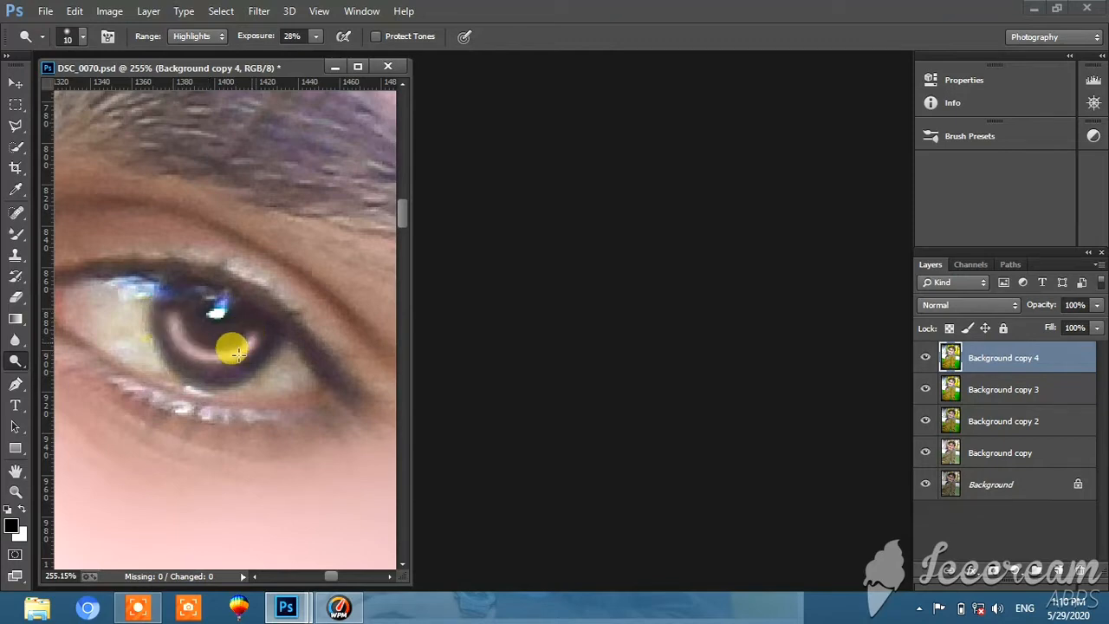
{"action": "left_click", "coordinate": [16, 491]}
{"action": "right_click", "coordinate": [205, 346]}
{"action": "left_click", "coordinate": [230, 359]}
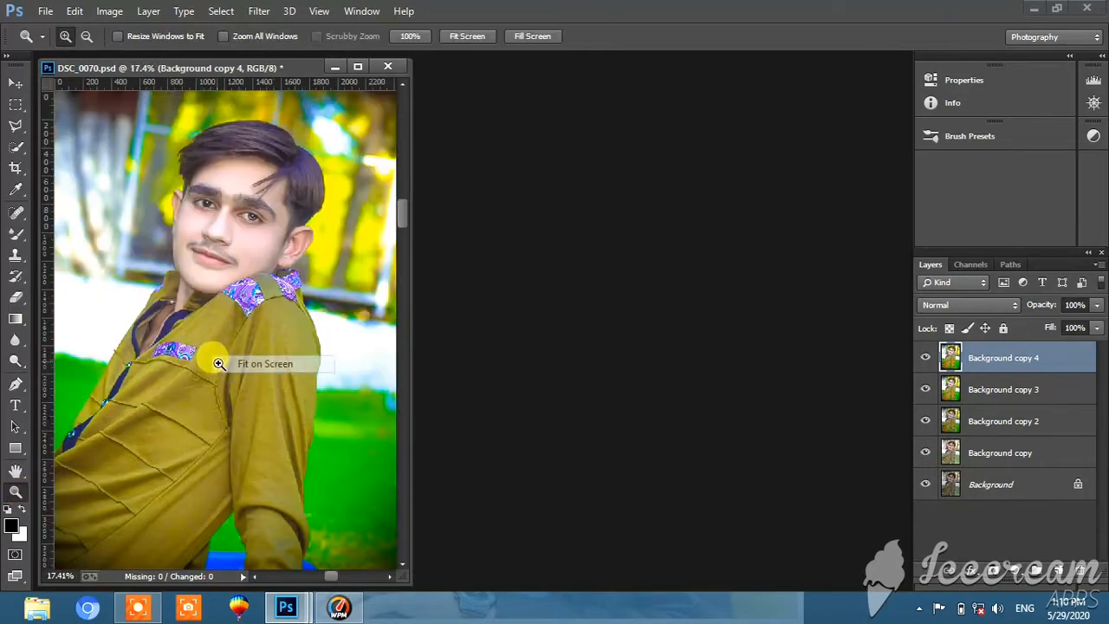
{"action": "left_click_drag", "start_coordinate": [193, 186], "coordinate": [231, 219]}
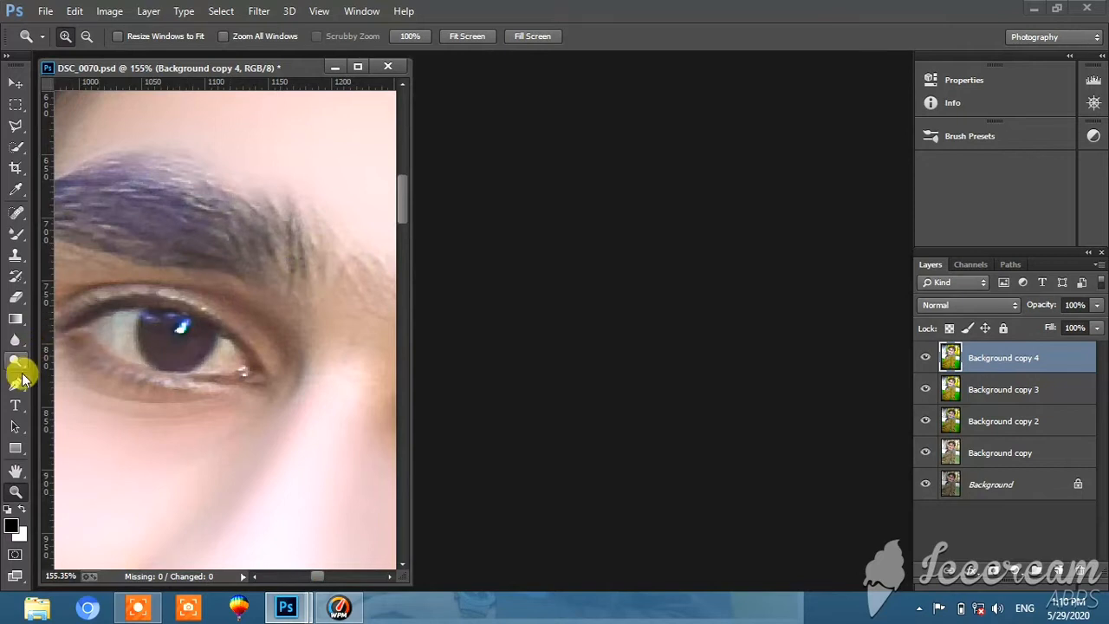
{"action": "left_click", "coordinate": [17, 362]}
{"action": "mouse_move", "coordinate": [178, 354]}
{"action": "left_mouse_down"}
{"action": "mouse_move", "coordinate": [155, 321]}
{"action": "mouse_move", "coordinate": [206, 336]}
{"action": "mouse_move", "coordinate": [174, 353]}
{"action": "mouse_move", "coordinate": [143, 332]}
{"action": "mouse_move", "coordinate": [192, 345]}
{"action": "mouse_move", "coordinate": [200, 333]}
{"action": "mouse_move", "coordinate": [174, 356]}
{"action": "mouse_move", "coordinate": [152, 328]}
{"action": "mouse_move", "coordinate": [192, 345]}
{"action": "mouse_move", "coordinate": [202, 337]}
{"action": "mouse_move", "coordinate": [174, 353]}
{"action": "mouse_move", "coordinate": [150, 332]}
{"action": "mouse_move", "coordinate": [165, 351]}
{"action": "mouse_move", "coordinate": [198, 342]}
{"action": "mouse_move", "coordinate": [179, 352]}
{"action": "mouse_move", "coordinate": [154, 334]}
{"action": "mouse_move", "coordinate": [169, 353]}
{"action": "mouse_move", "coordinate": [201, 334]}
{"action": "mouse_move", "coordinate": [173, 351]}
{"action": "mouse_move", "coordinate": [155, 331]}
{"action": "mouse_move", "coordinate": [180, 356]}
{"action": "mouse_move", "coordinate": [198, 338]}
{"action": "mouse_move", "coordinate": [181, 354]}
{"action": "mouse_move", "coordinate": [148, 322]}
{"action": "left_mouse_up"}
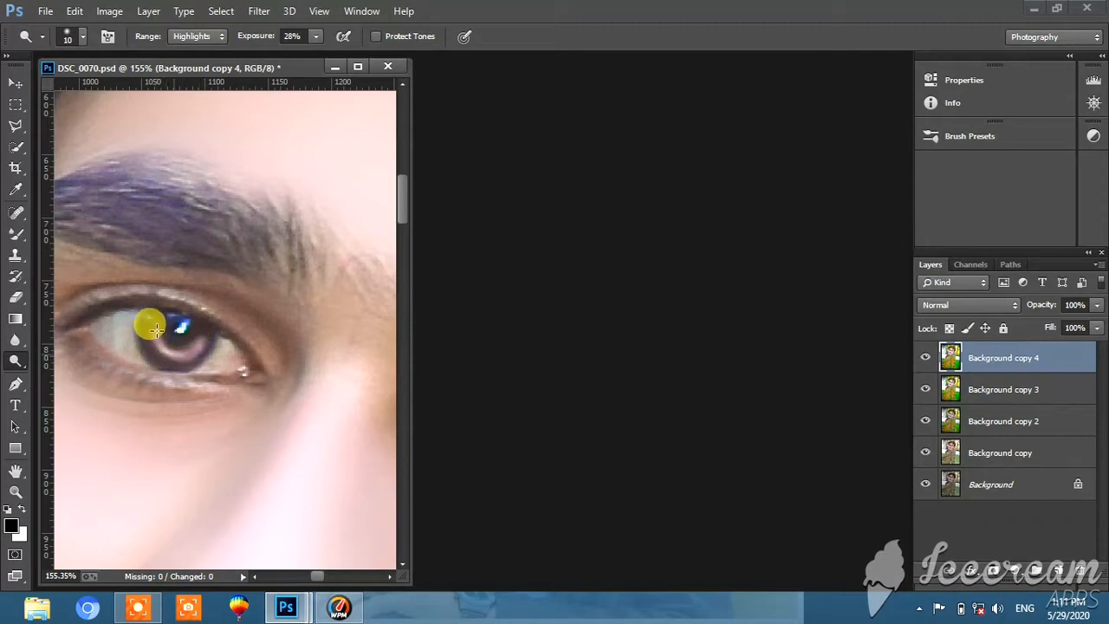
Soften the eye brightening by setting the opacity of the Background copy 4 layer to 61%
{"action": "left_click", "coordinate": [15, 491]}
{"action": "right_click", "coordinate": [208, 349]}
{"action": "left_click", "coordinate": [255, 364]}
{"action": "left_click_drag", "start_coordinate": [183, 179], "coordinate": [298, 232]}
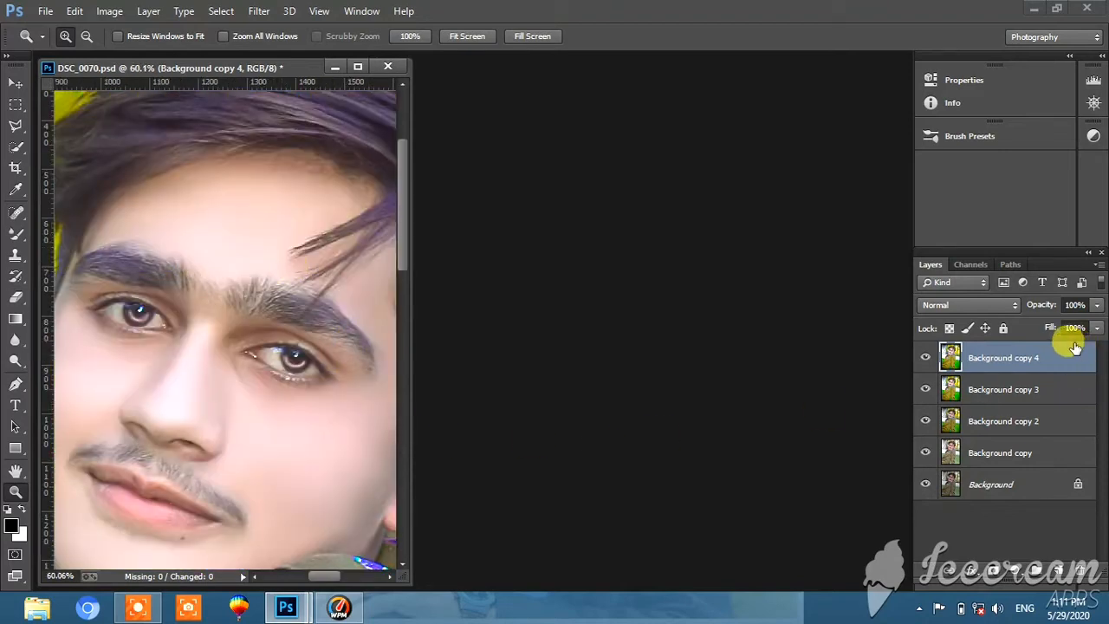
{"action": "left_click", "coordinate": [1093, 305]}
{"action": "left_click_drag", "start_coordinate": [1071, 326], "coordinate": [1035, 326]}
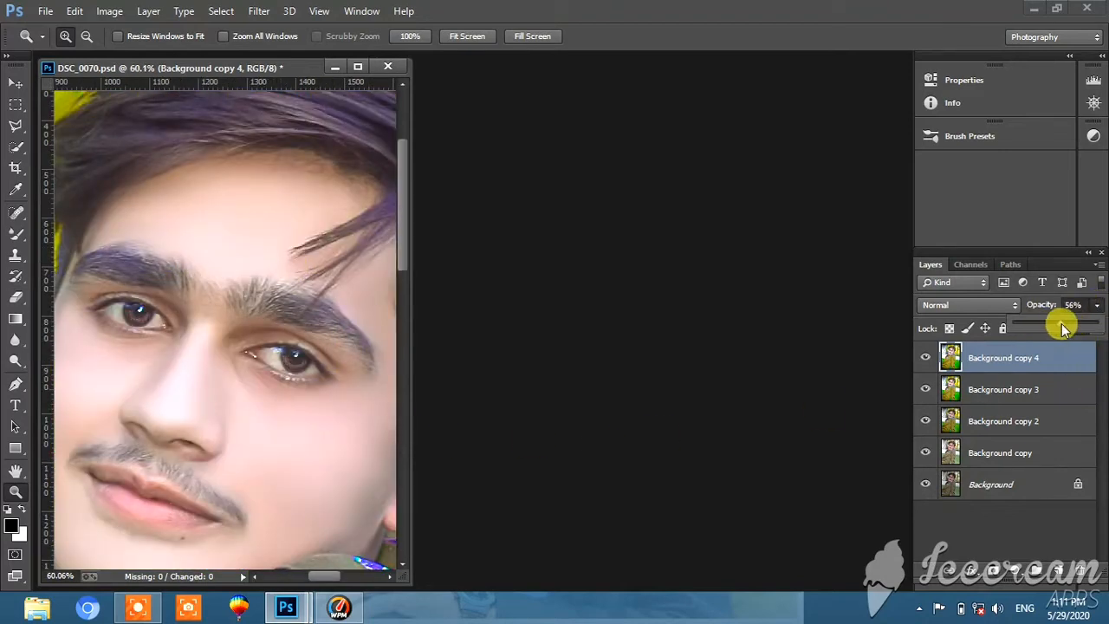
{"action": "right_click", "coordinate": [216, 328]}
{"action": "left_click", "coordinate": [226, 351]}
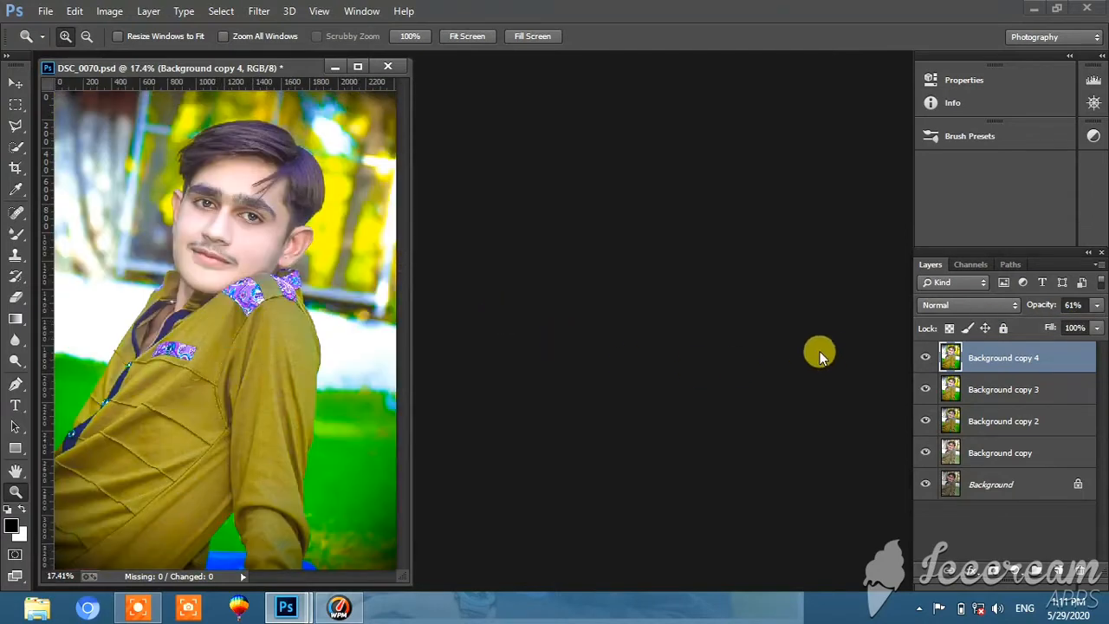
Merge the retouch layers down into Background copy and toggle its visibility to compare it with the original
{"action": "right_click", "coordinate": [959, 357]}
{"action": "left_click", "coordinate": [695, 461]}
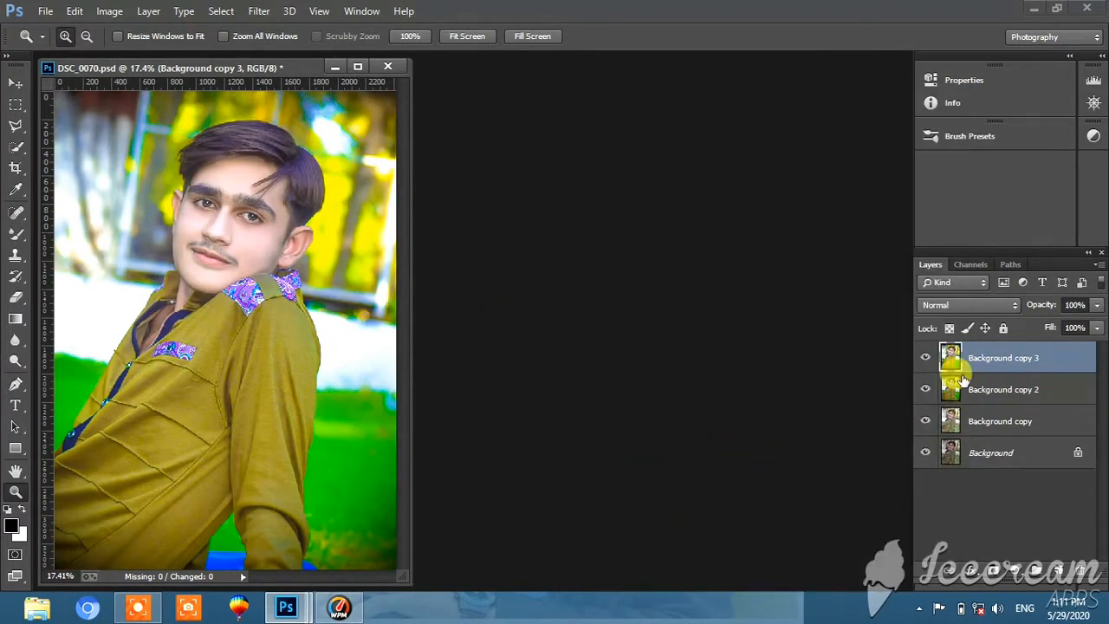
{"action": "right_click", "coordinate": [1024, 355]}
{"action": "left_click", "coordinate": [698, 463]}
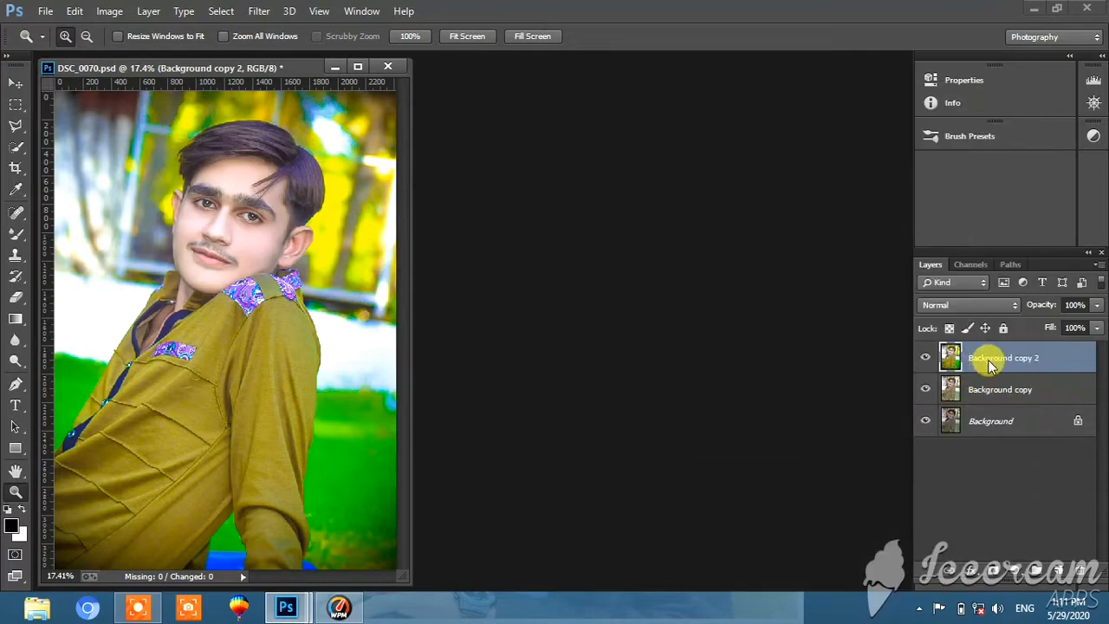
{"action": "right_click", "coordinate": [984, 358]}
{"action": "left_click", "coordinate": [700, 465]}
{"action": "left_click", "coordinate": [921, 358]}
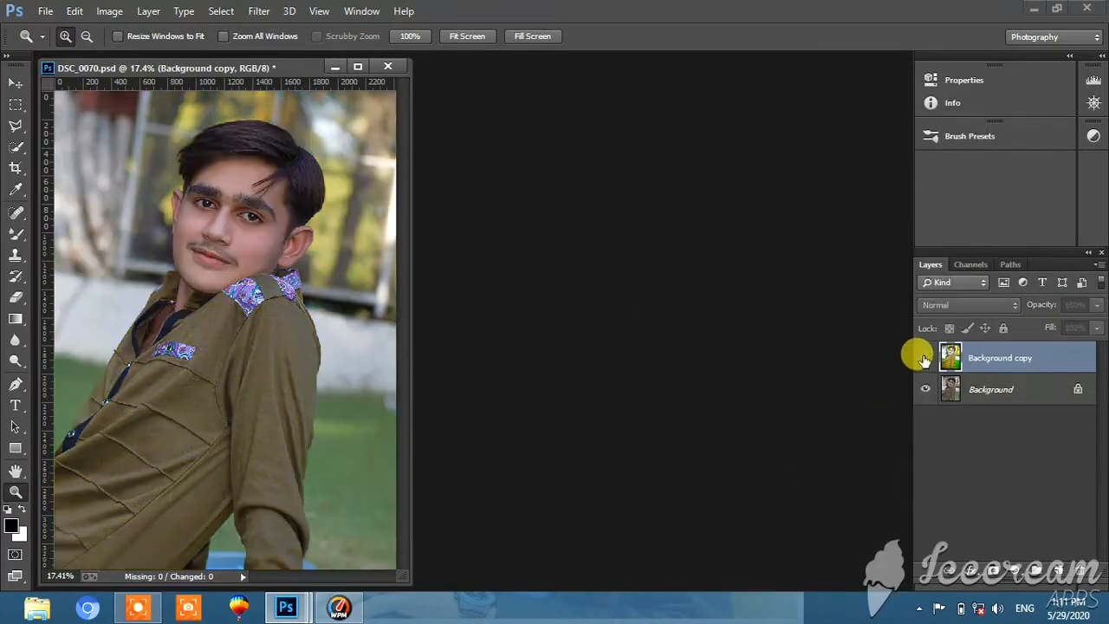
{"action": "left_click", "coordinate": [922, 358]}
{"action": "left_click", "coordinate": [923, 358]}
{"action": "left_click", "coordinate": [923, 359]}
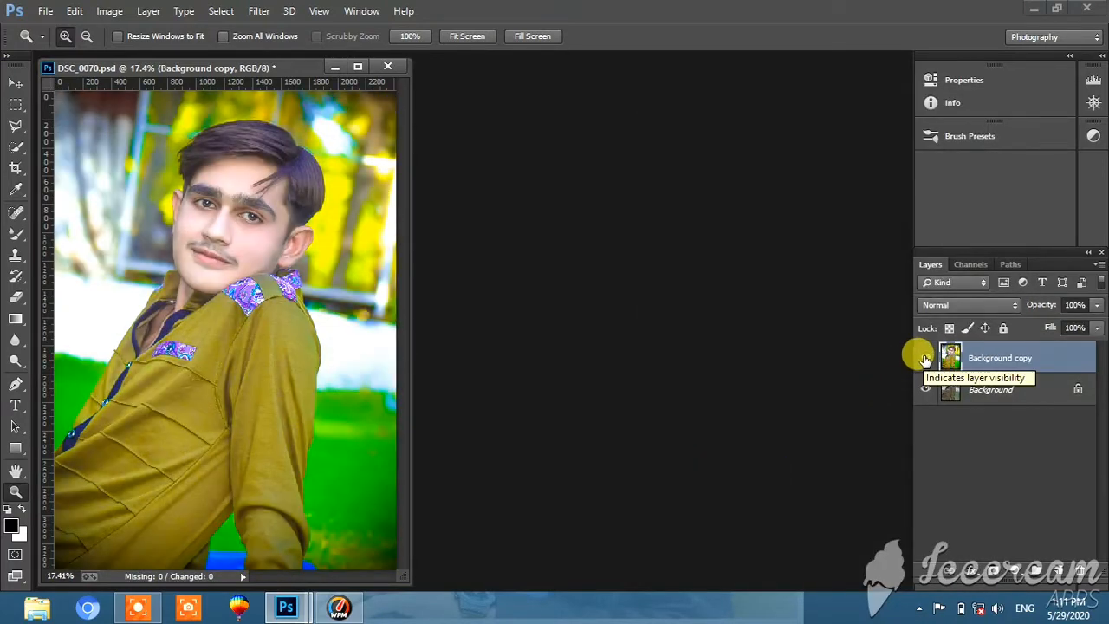
Duplicate the merged Background copy layer as Background copy 2
{"action": "right_click", "coordinate": [997, 355]}
{"action": "left_click", "coordinate": [779, 146]}
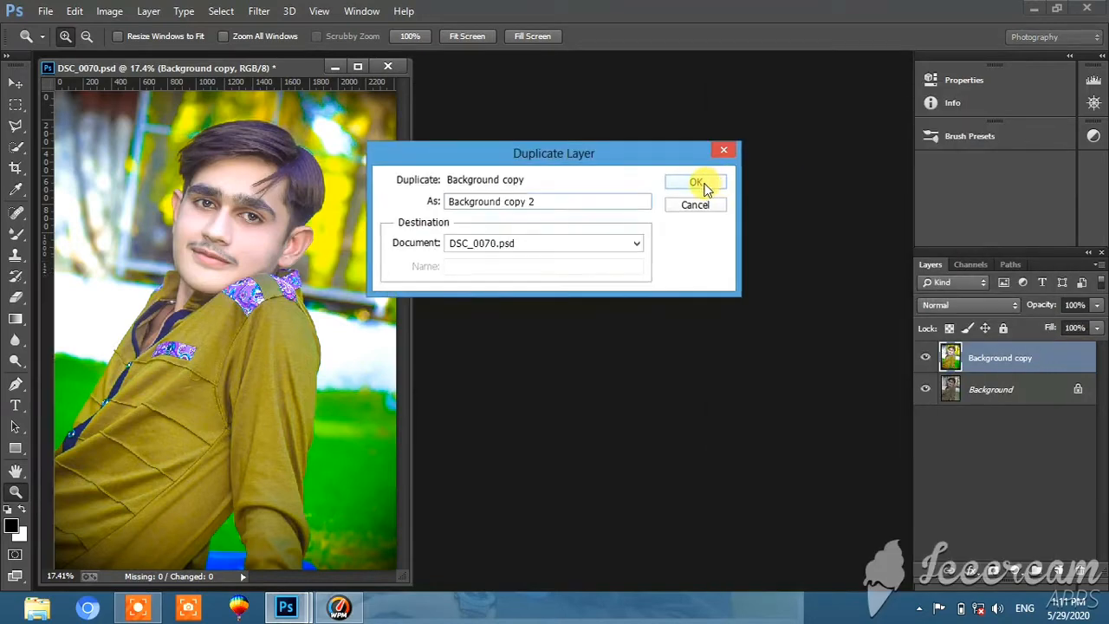
{"action": "left_click", "coordinate": [690, 182]}
Apply a Camera Raw filter to Background copy 2 with Exposure +0.15, Highlights +4, Shadows +8 and Blacks about +27
{"action": "left_click", "coordinate": [258, 10]}
{"action": "left_click", "coordinate": [308, 105]}
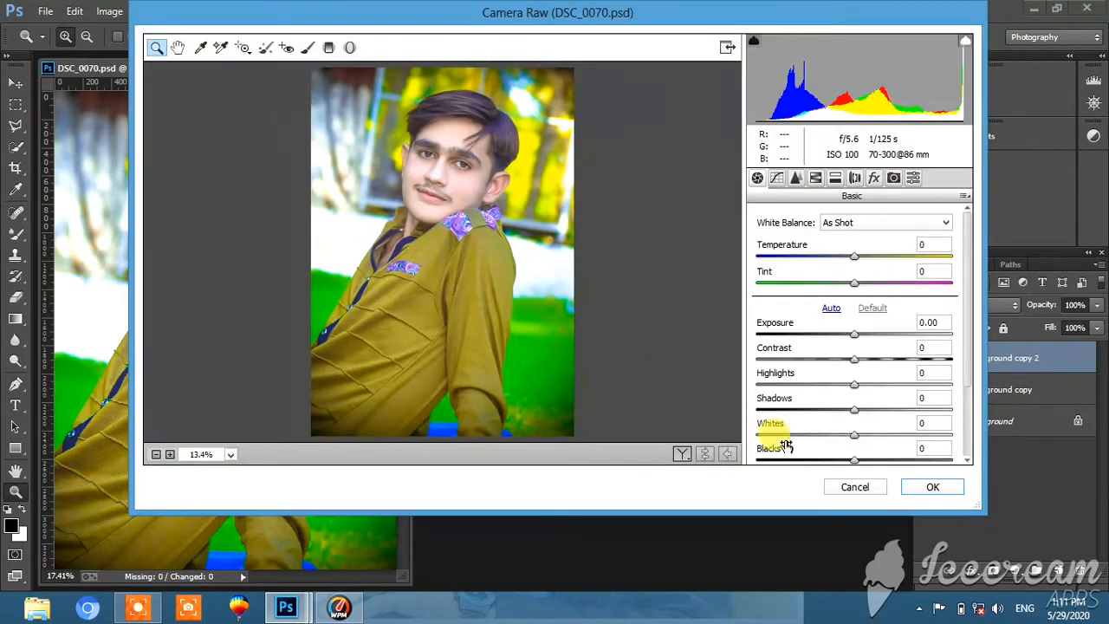
{"action": "left_click_drag", "start_coordinate": [855, 337], "coordinate": [858, 337]}
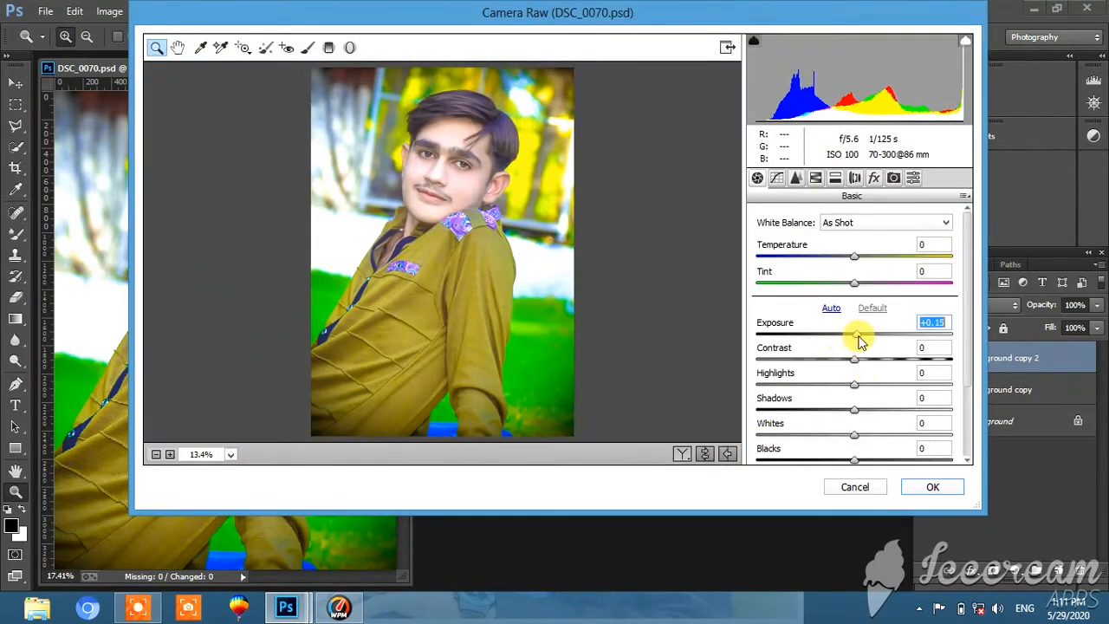
{"action": "mouse_move", "coordinate": [855, 387]}
{"action": "left_mouse_down"}
{"action": "mouse_move", "coordinate": [815, 388]}
{"action": "mouse_move", "coordinate": [864, 390]}
{"action": "left_mouse_up"}
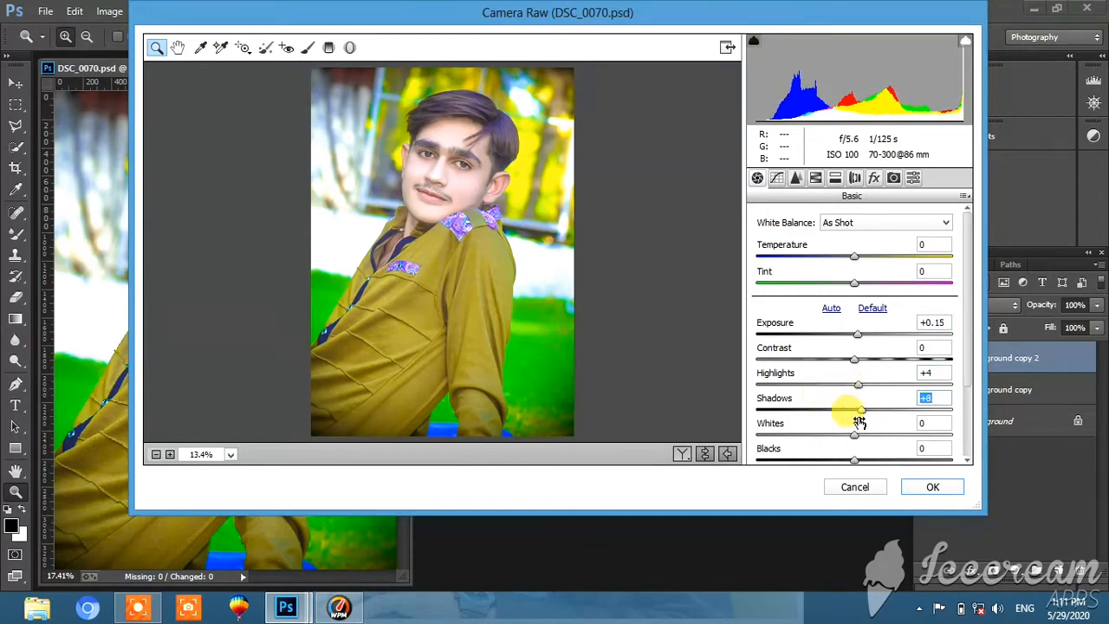
{"action": "left_click_drag", "start_coordinate": [863, 466], "coordinate": [885, 465]}
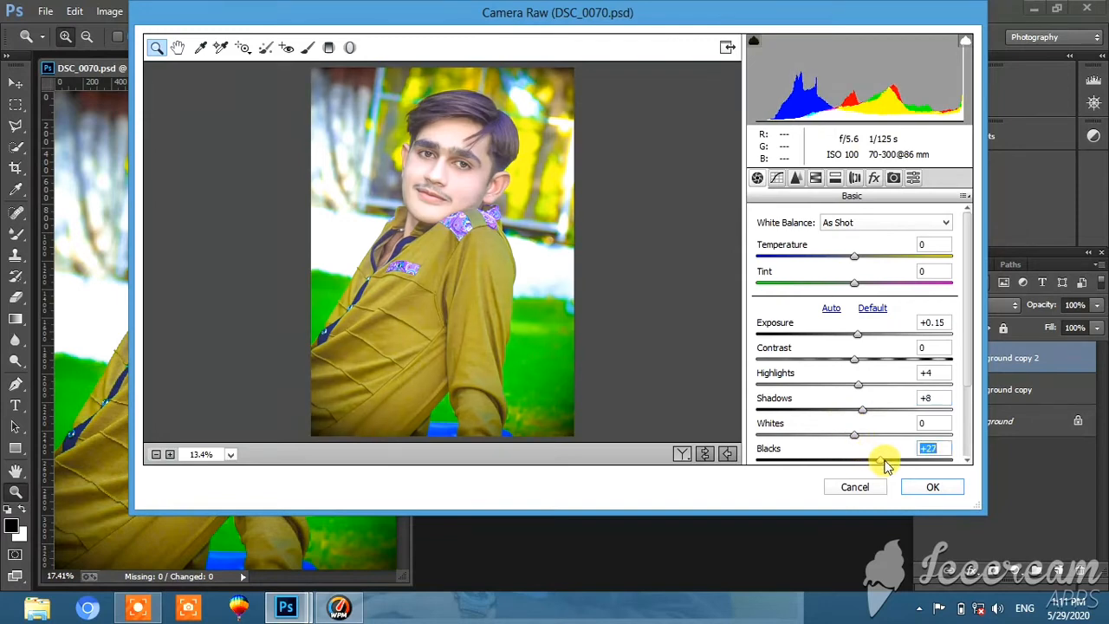
{"action": "left_click", "coordinate": [932, 487]}
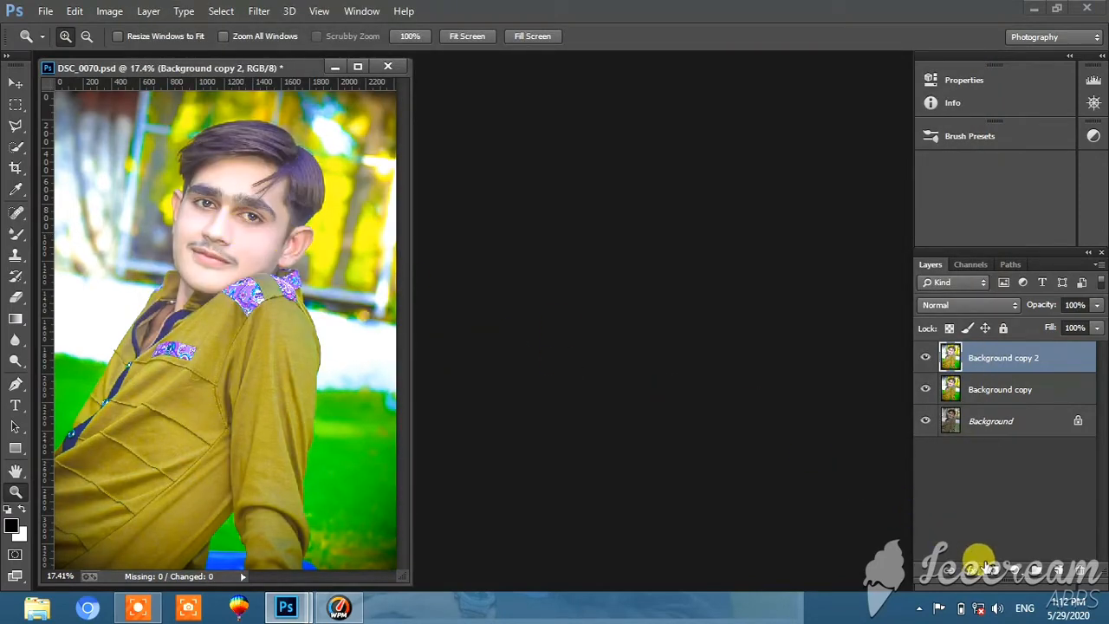
Add a Selective Color adjustment layer and set Black to +20% for the Blacks
{"action": "left_click", "coordinate": [1009, 570]}
{"action": "left_click", "coordinate": [979, 555]}
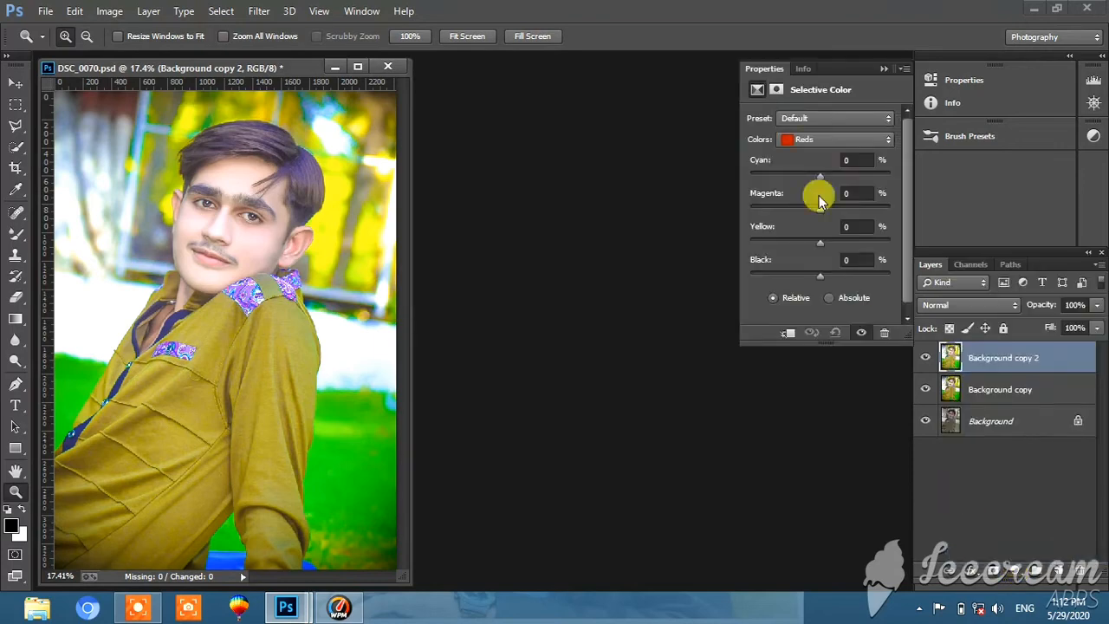
{"action": "left_click", "coordinate": [827, 139]}
{"action": "left_click", "coordinate": [827, 260]}
{"action": "left_click_drag", "start_coordinate": [826, 282], "coordinate": [836, 281]}
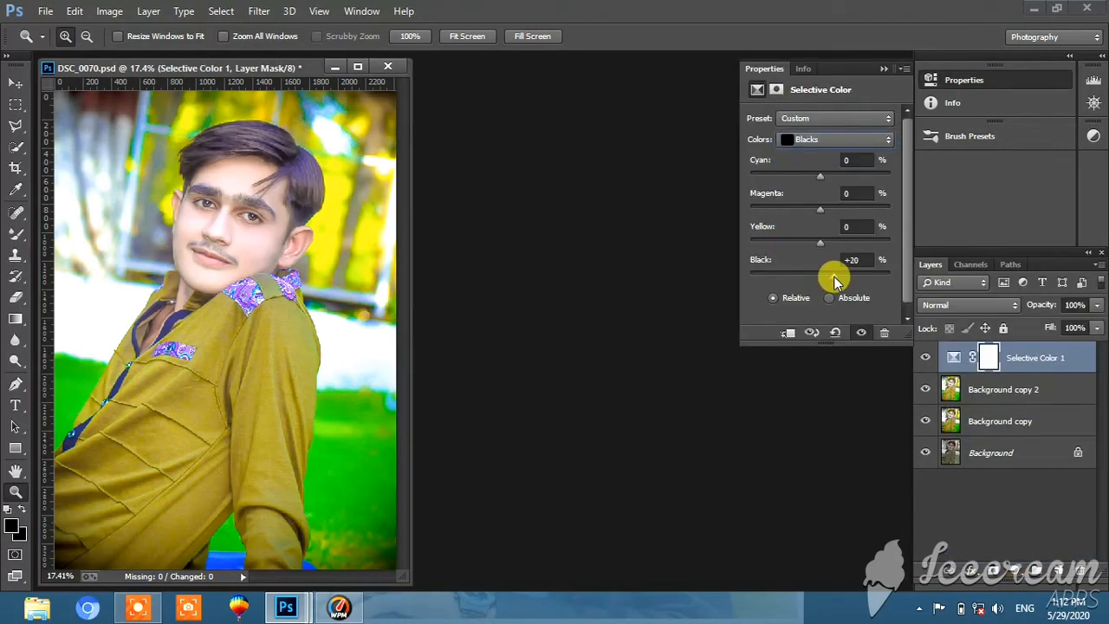
Inspect the face up close and toggle the Selective Color 1 layer's visibility to compare the portrait with and without it
{"action": "left_click_drag", "start_coordinate": [157, 129], "coordinate": [321, 292]}
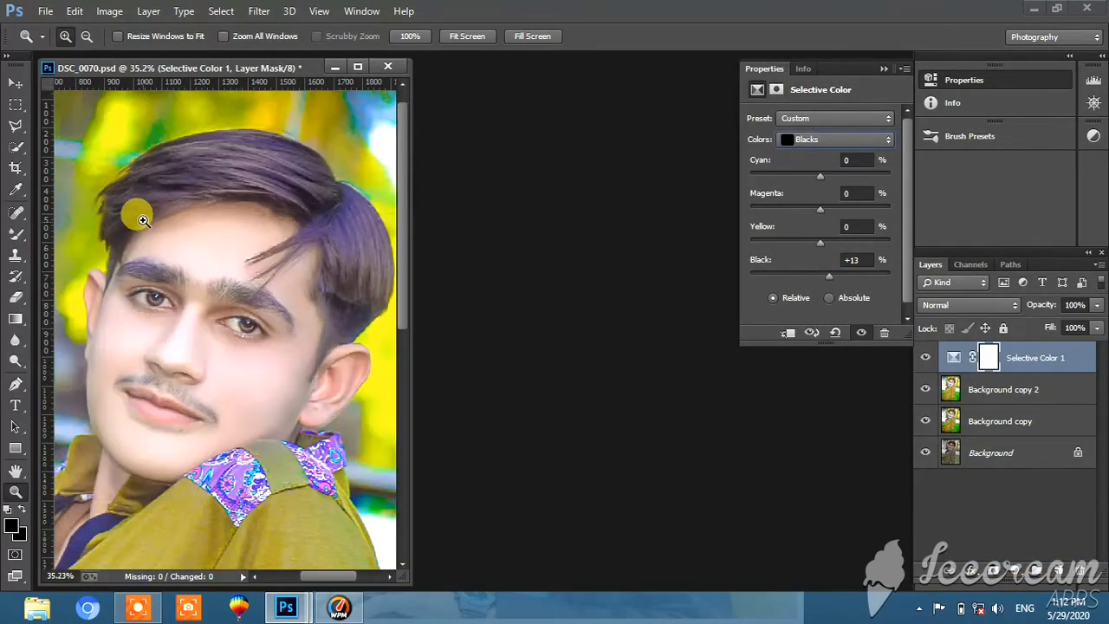
{"action": "right_click", "coordinate": [151, 217]}
{"action": "left_click", "coordinate": [166, 223]}
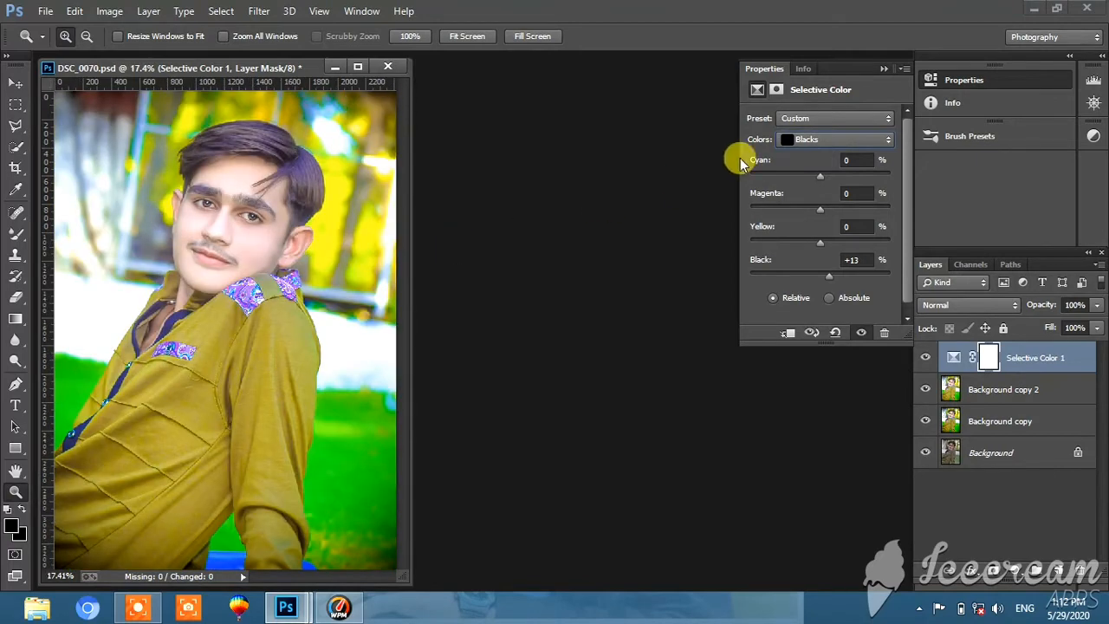
{"action": "left_click", "coordinate": [883, 68]}
{"action": "left_click", "coordinate": [926, 358]}
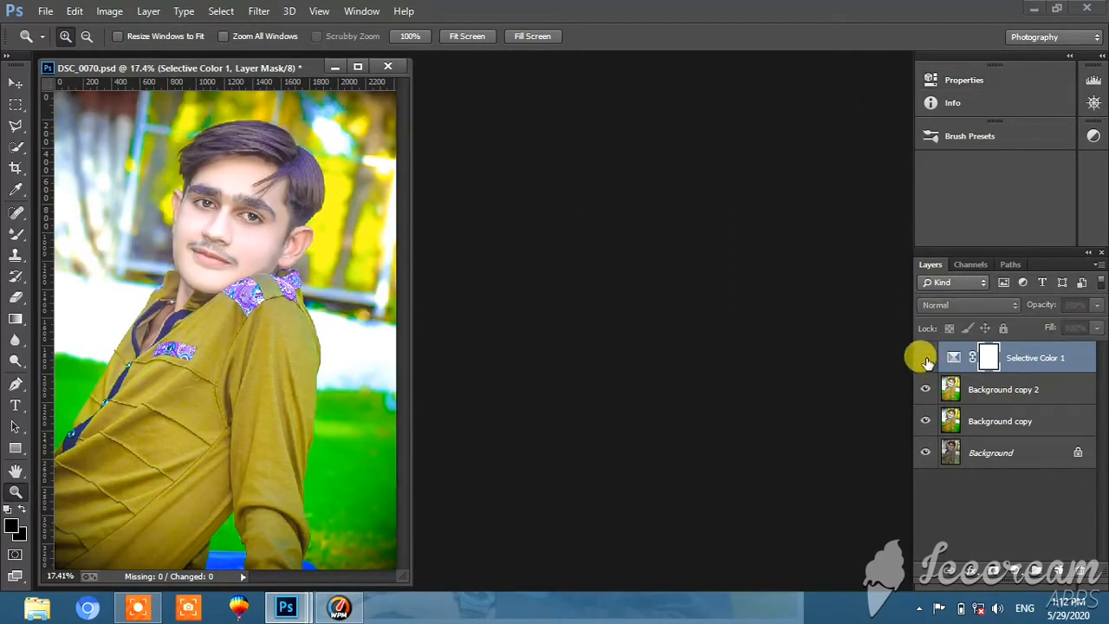
{"action": "left_click", "coordinate": [926, 358]}
{"action": "left_click", "coordinate": [926, 357]}
{"action": "left_click", "coordinate": [926, 358]}
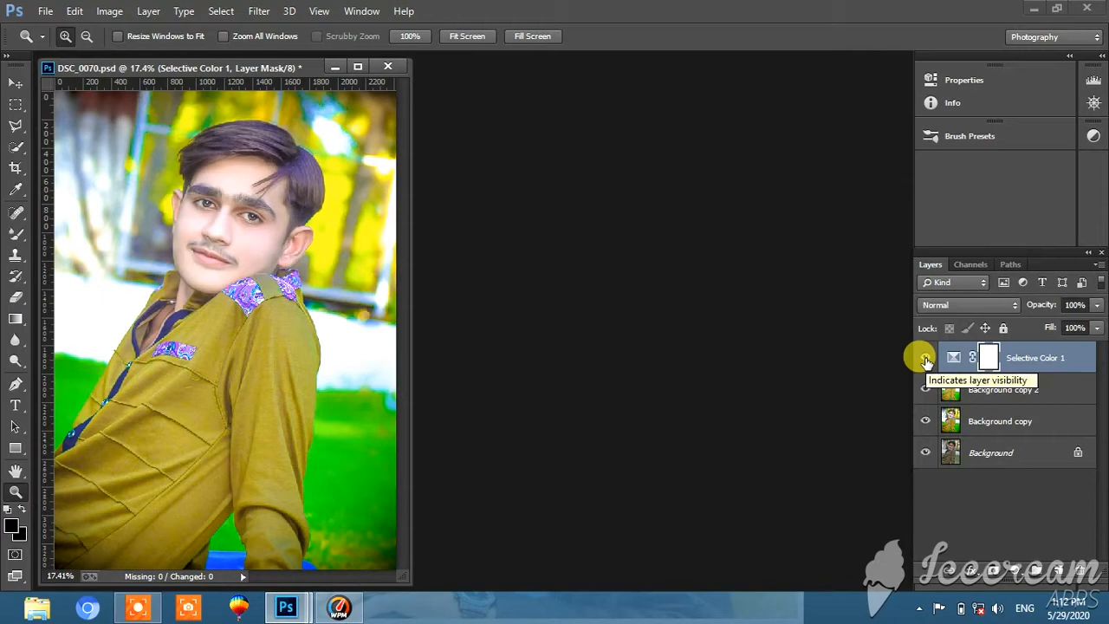
{"action": "left_click", "coordinate": [926, 358]}
{"action": "left_click", "coordinate": [926, 358]}
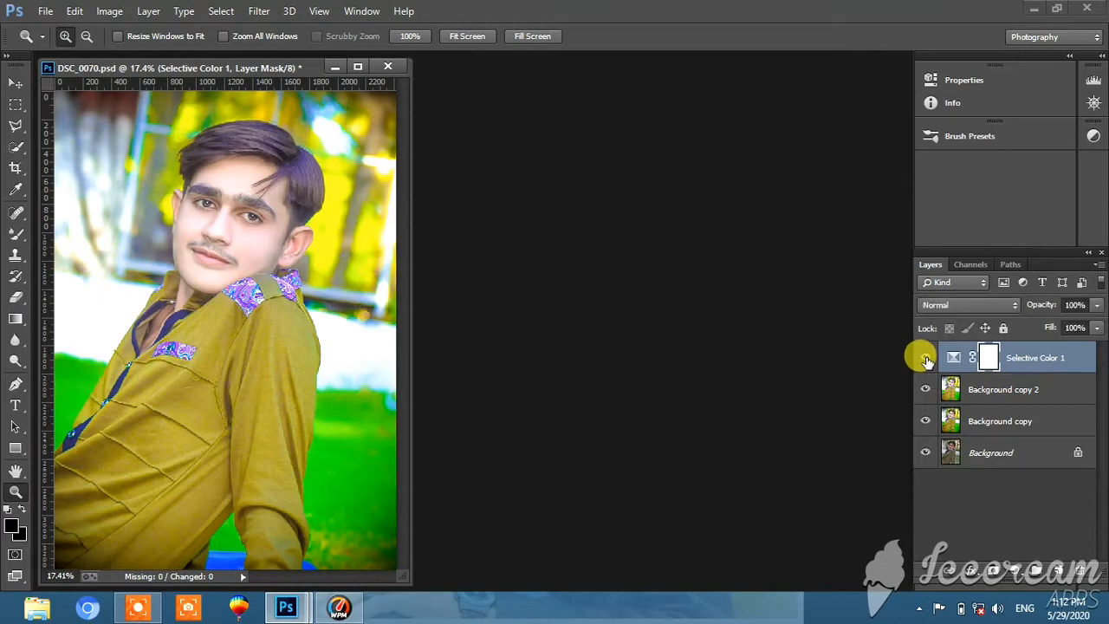
Merge Selective Color 1 down into Background copy 2 and dock the floating document window
{"action": "right_click", "coordinate": [1057, 358]}
{"action": "left_click", "coordinate": [807, 469]}
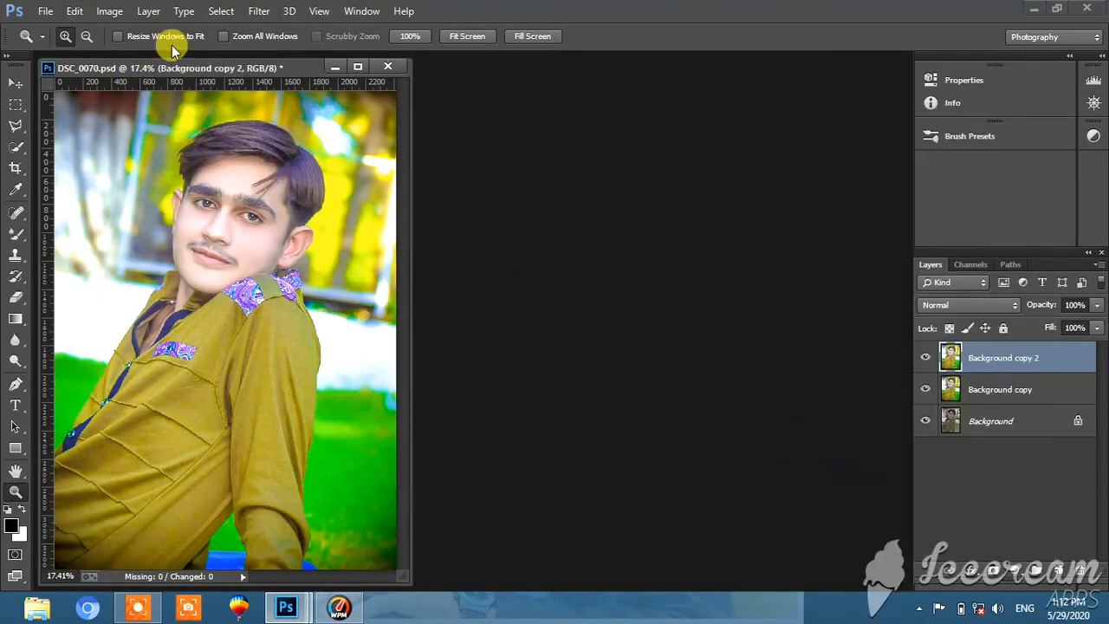
{"action": "left_click_drag", "start_coordinate": [197, 68], "coordinate": [292, 56]}
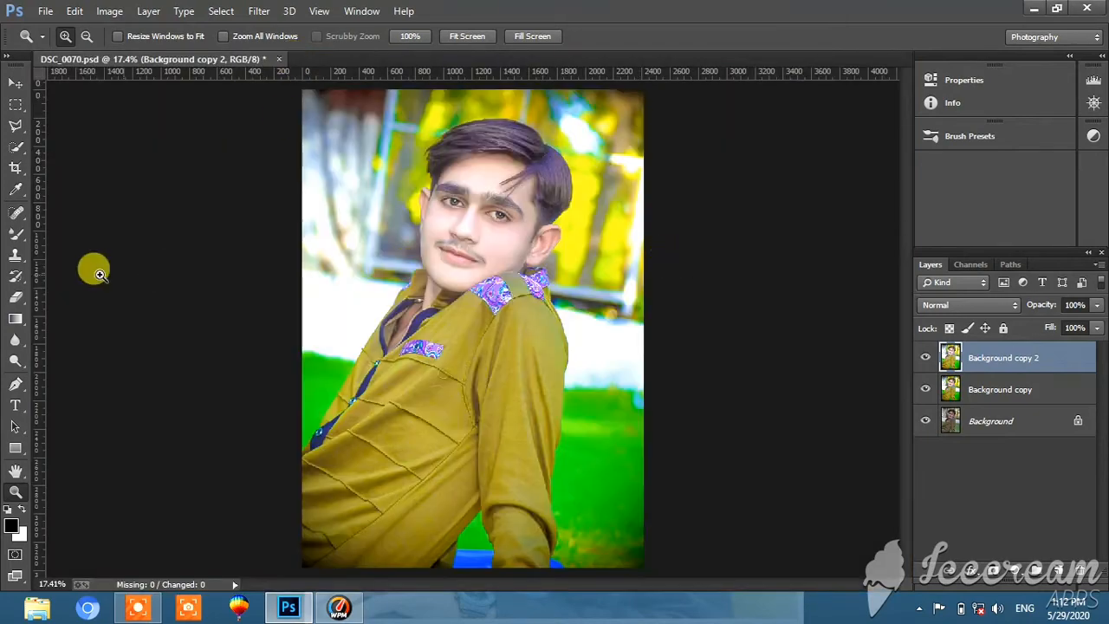
Crop with the 1:1 (Square) ratio at full image height, extending the canvas with a blank strip beside the portrait's right edge
{"action": "left_click", "coordinate": [15, 167]}
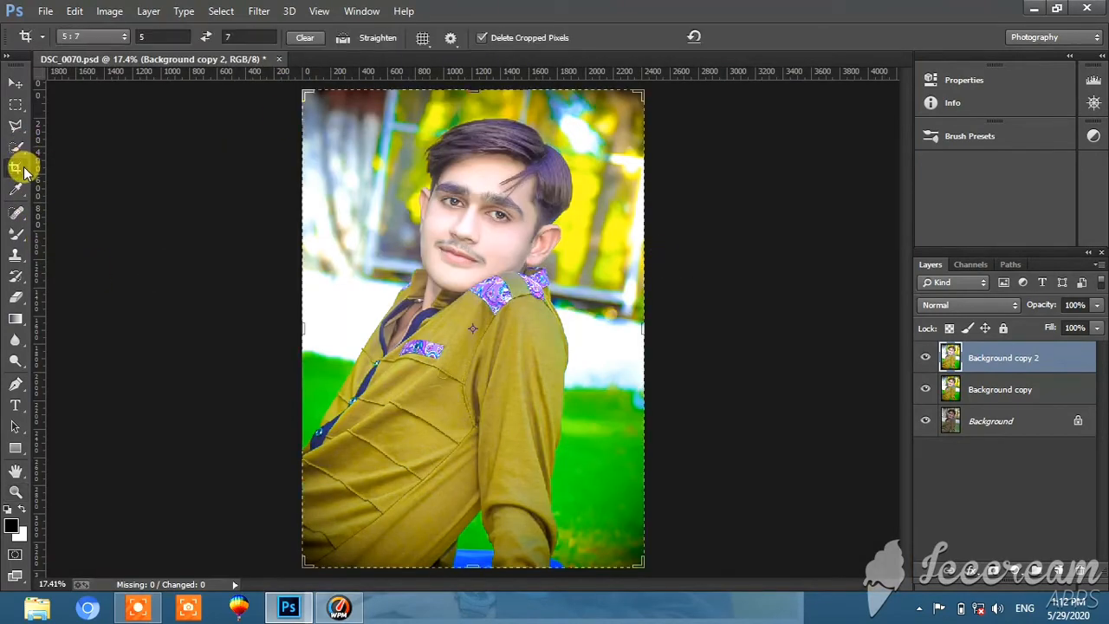
{"action": "left_click", "coordinate": [108, 36]}
{"action": "left_click", "coordinate": [102, 145]}
{"action": "left_click", "coordinate": [95, 36]}
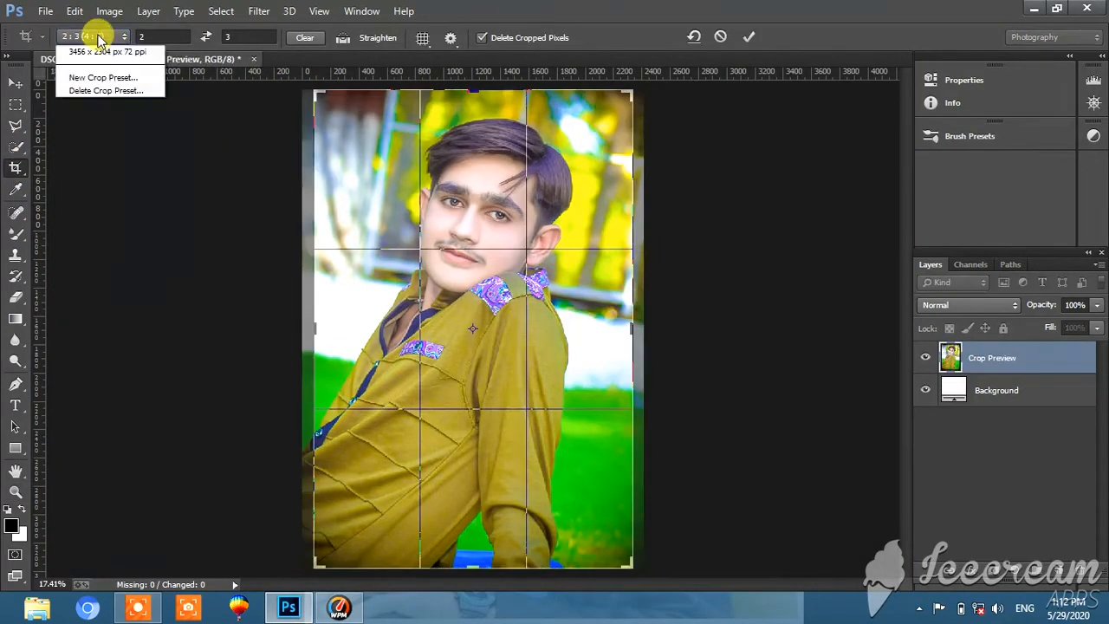
{"action": "left_click", "coordinate": [94, 105]}
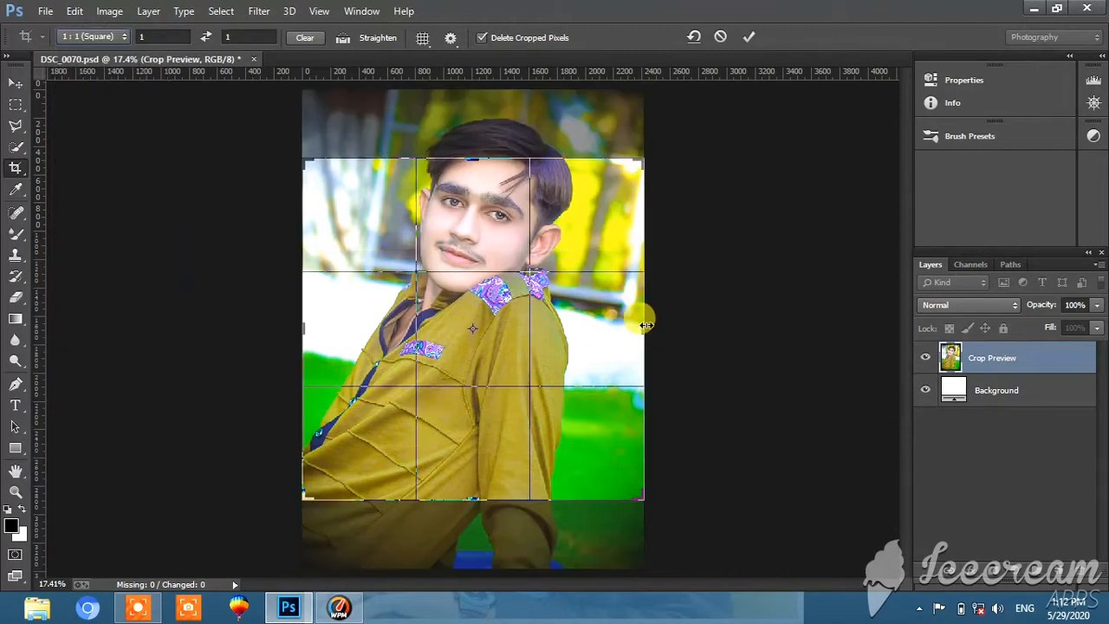
{"action": "left_click_drag", "start_coordinate": [647, 324], "coordinate": [711, 320]}
{"action": "left_click", "coordinate": [748, 37]}
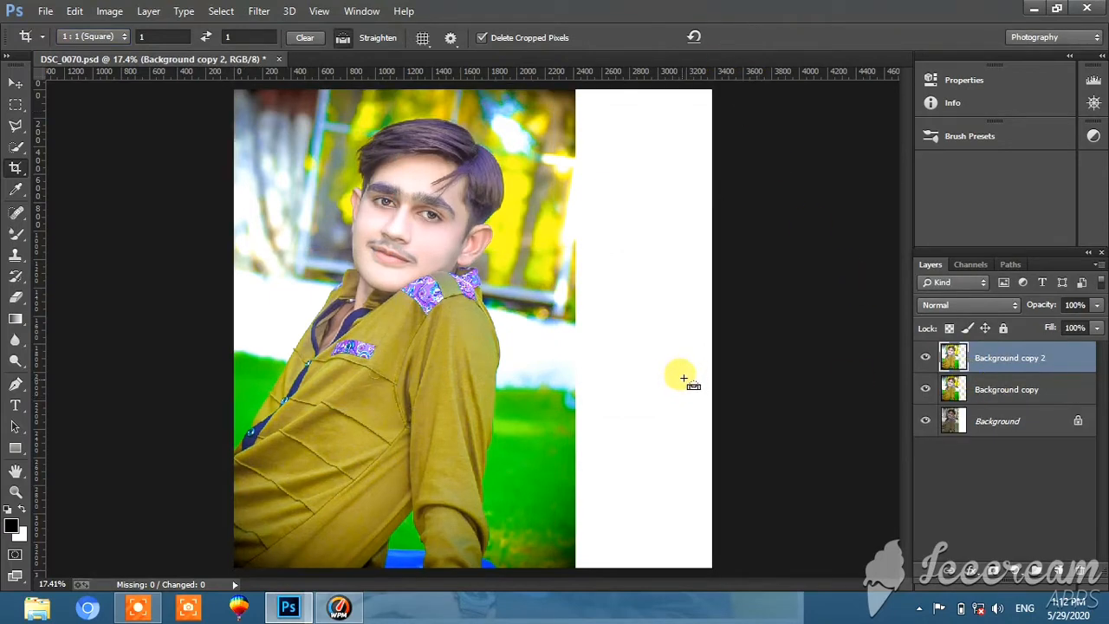
Shift the Background copy 2 image over the blank strip and place the Background copy layer above it
{"action": "left_click", "coordinate": [16, 491]}
{"action": "left_click_drag", "start_coordinate": [438, 291], "coordinate": [643, 332]}
{"action": "left_click", "coordinate": [15, 83]}
{"action": "left_click_drag", "start_coordinate": [996, 389], "coordinate": [1015, 351]}
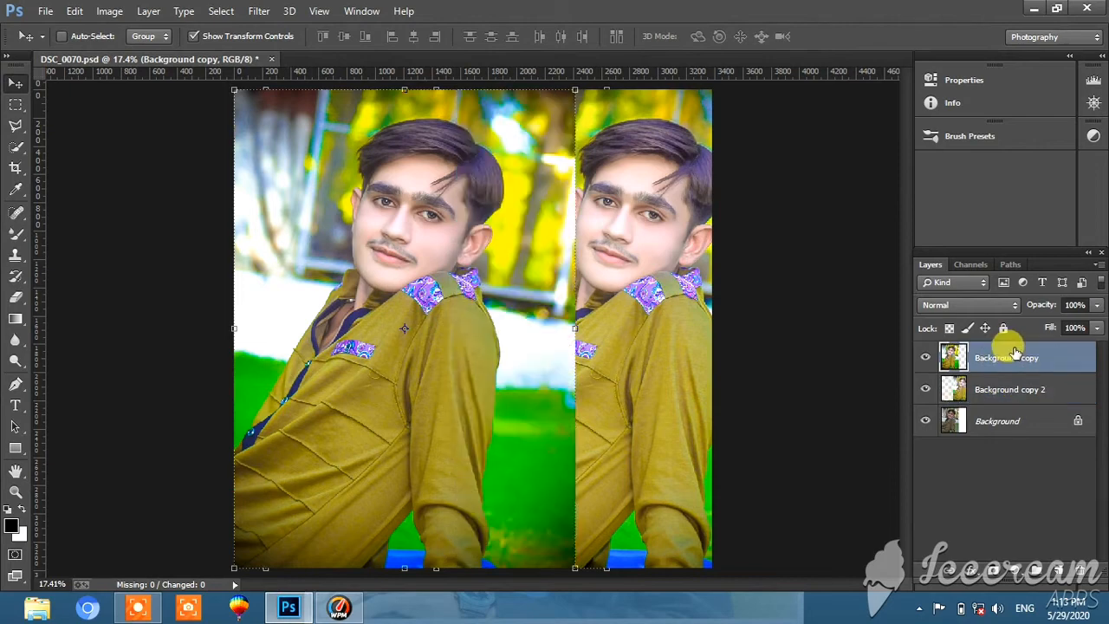
Select Background copy 2 and free-transform it to about 105% width and 108% height, repositioning it behind the main portrait
{"action": "left_click", "coordinate": [1058, 390]}
{"action": "left_click_drag", "start_coordinate": [645, 371], "coordinate": [651, 371]}
{"action": "left_click_drag", "start_coordinate": [713, 507], "coordinate": [708, 448]}
{"action": "left_click_drag", "start_coordinate": [774, 453], "coordinate": [823, 532]}
{"action": "left_click_drag", "start_coordinate": [682, 381], "coordinate": [647, 385]}
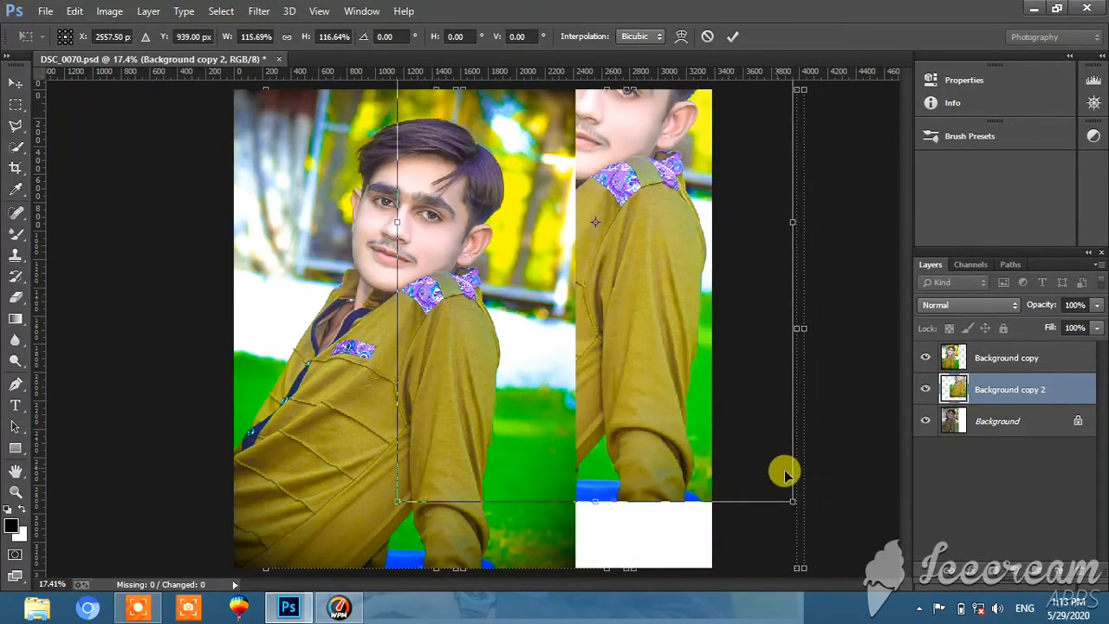
{"action": "left_click_drag", "start_coordinate": [789, 499], "coordinate": [757, 470]}
{"action": "left_click_drag", "start_coordinate": [664, 354], "coordinate": [640, 388]}
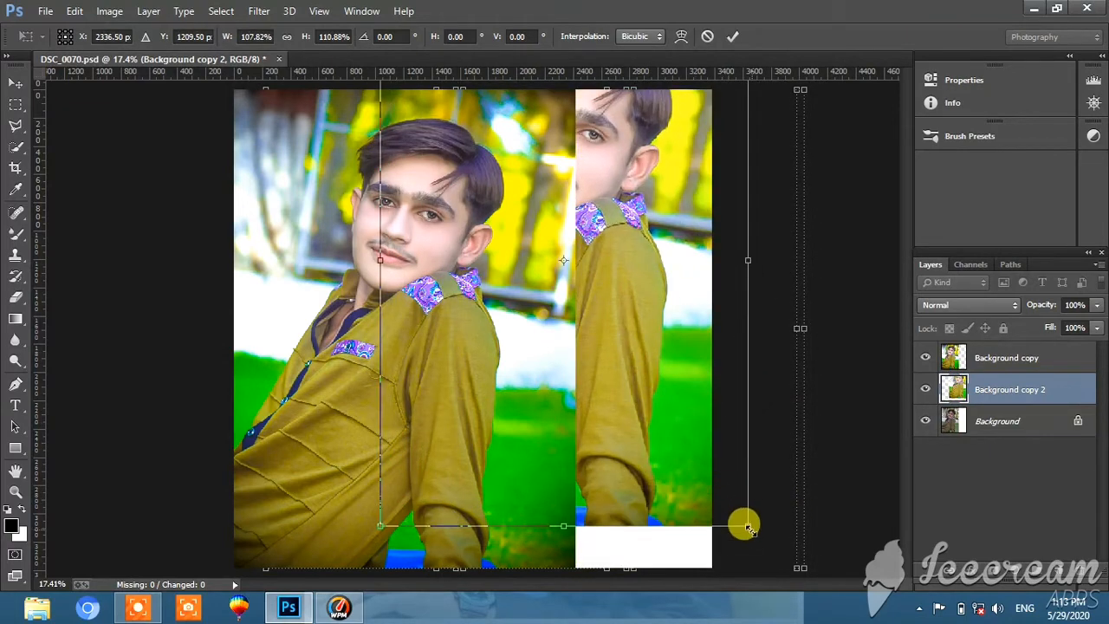
{"action": "left_click_drag", "start_coordinate": [739, 522], "coordinate": [732, 511]}
{"action": "left_click_drag", "start_coordinate": [649, 390], "coordinate": [724, 485]}
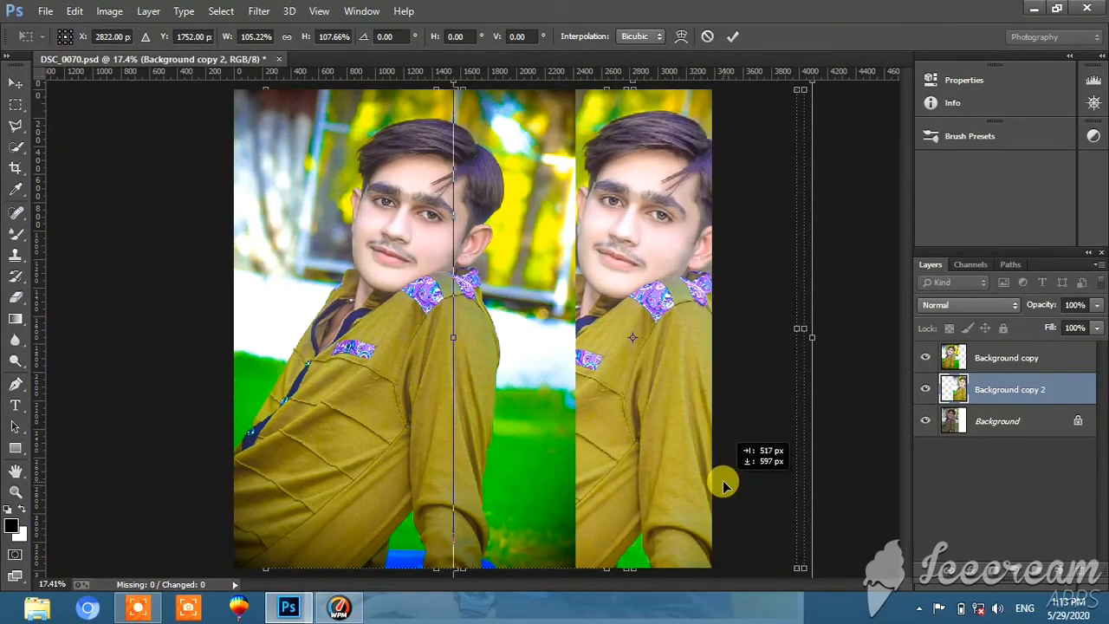
{"action": "left_click_drag", "start_coordinate": [642, 343], "coordinate": [557, 230]}
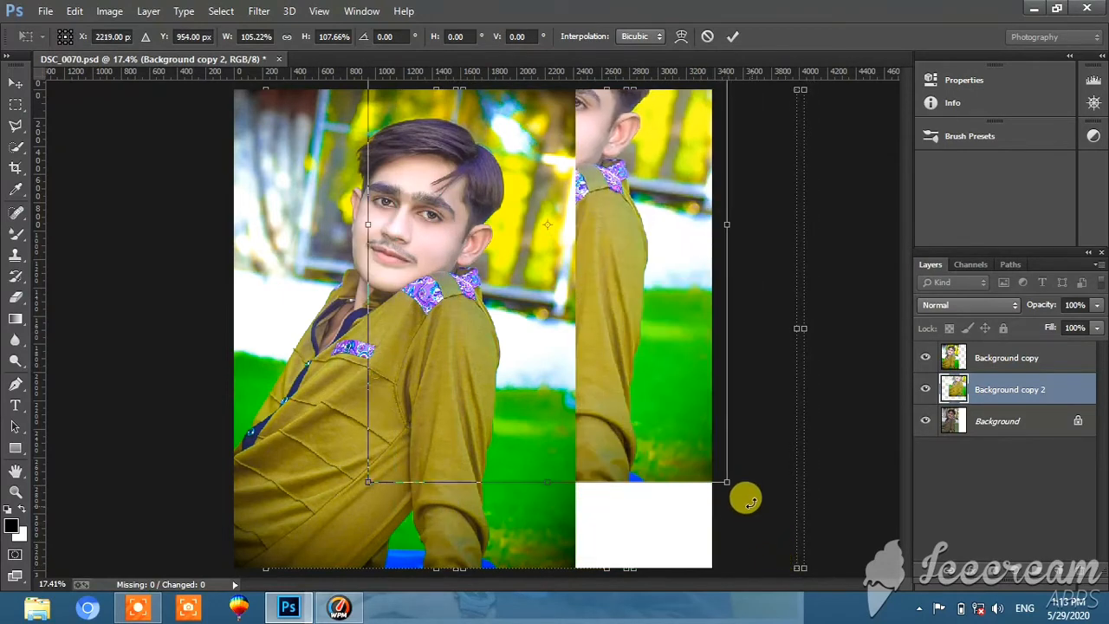
Rotate the transformed Background copy 2 by about 2 degrees and reposition it within the side strip
{"action": "left_click_drag", "start_coordinate": [745, 498], "coordinate": [669, 589]}
{"action": "left_click_drag", "start_coordinate": [655, 440], "coordinate": [664, 387]}
{"action": "left_click_drag", "start_coordinate": [858, 129], "coordinate": [795, 66]}
{"action": "left_click_drag", "start_coordinate": [631, 270], "coordinate": [656, 289]}
{"action": "left_click_drag", "start_coordinate": [646, 333], "coordinate": [628, 223]}
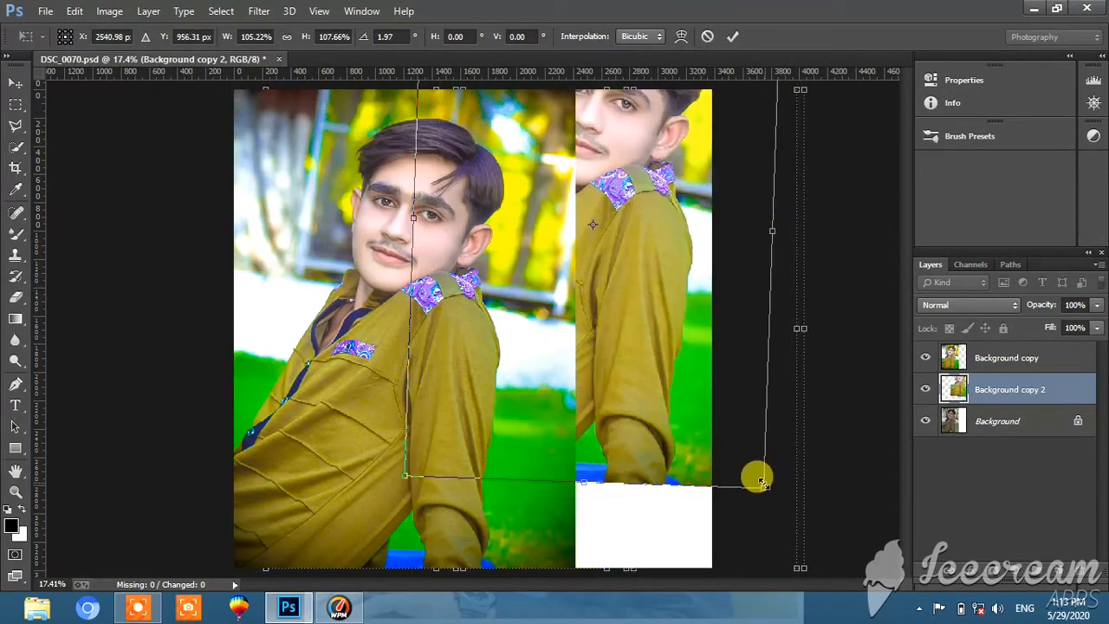
Scale Background copy 2 to about 99% width and 102.5% height, fit it over the side strip and apply the transform
{"action": "left_click_drag", "start_coordinate": [756, 482], "coordinate": [732, 436]}
{"action": "left_click_drag", "start_coordinate": [657, 345], "coordinate": [710, 505]}
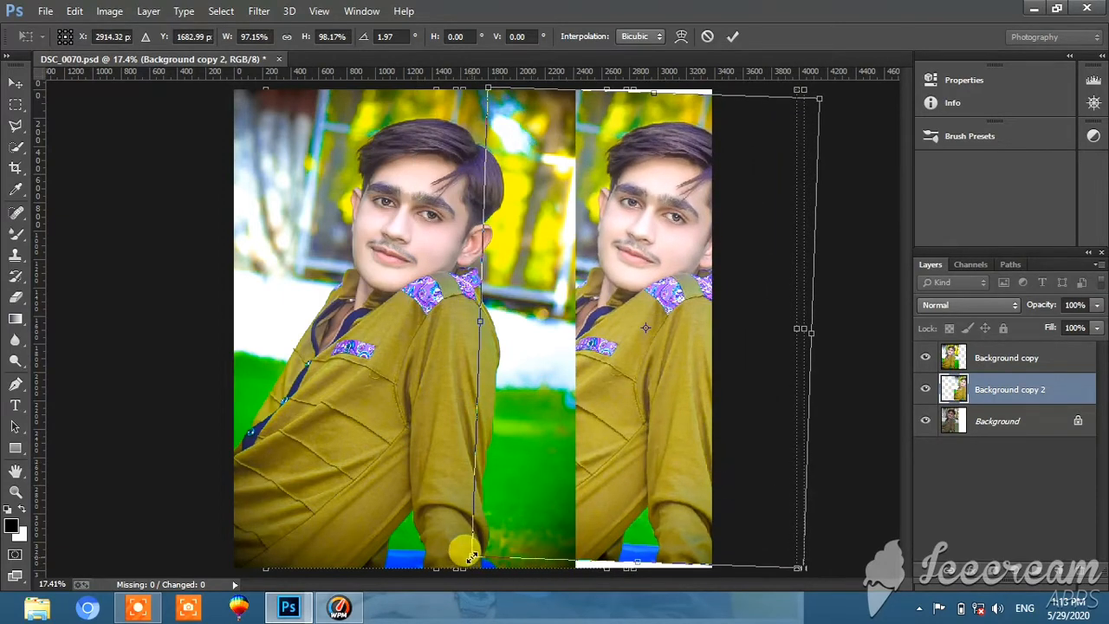
{"action": "left_click_drag", "start_coordinate": [468, 555], "coordinate": [466, 564]}
{"action": "mouse_move", "coordinate": [821, 95]}
{"action": "left_mouse_down"}
{"action": "mouse_move", "coordinate": [817, 82]}
{"action": "mouse_move", "coordinate": [823, 89]}
{"action": "left_mouse_up"}
{"action": "left_click_drag", "start_coordinate": [660, 304], "coordinate": [648, 302]}
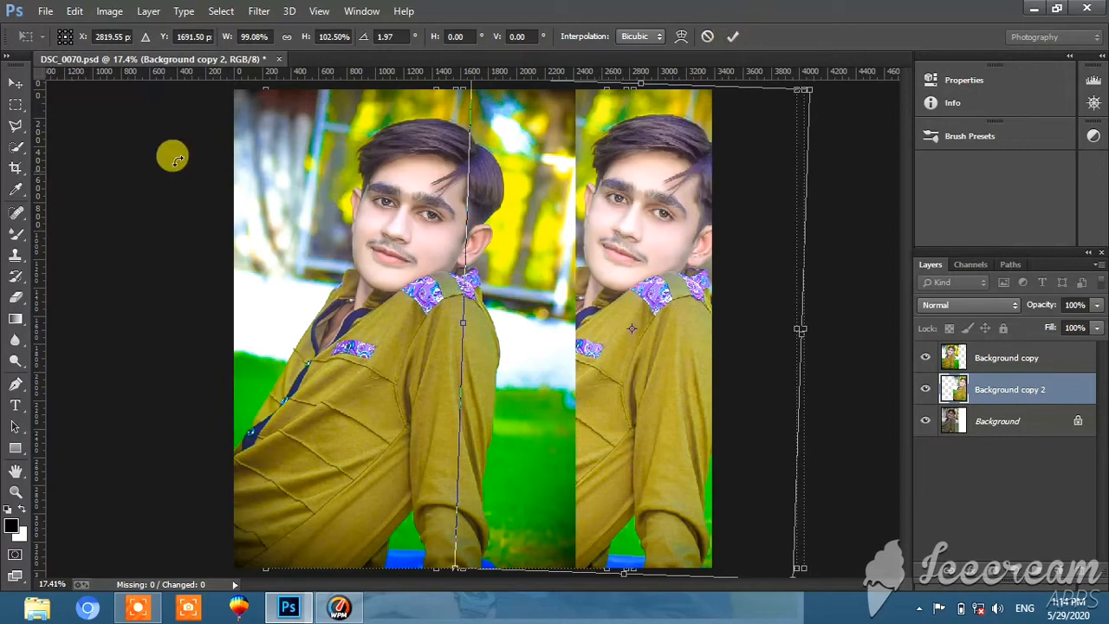
{"action": "left_click", "coordinate": [732, 36]}
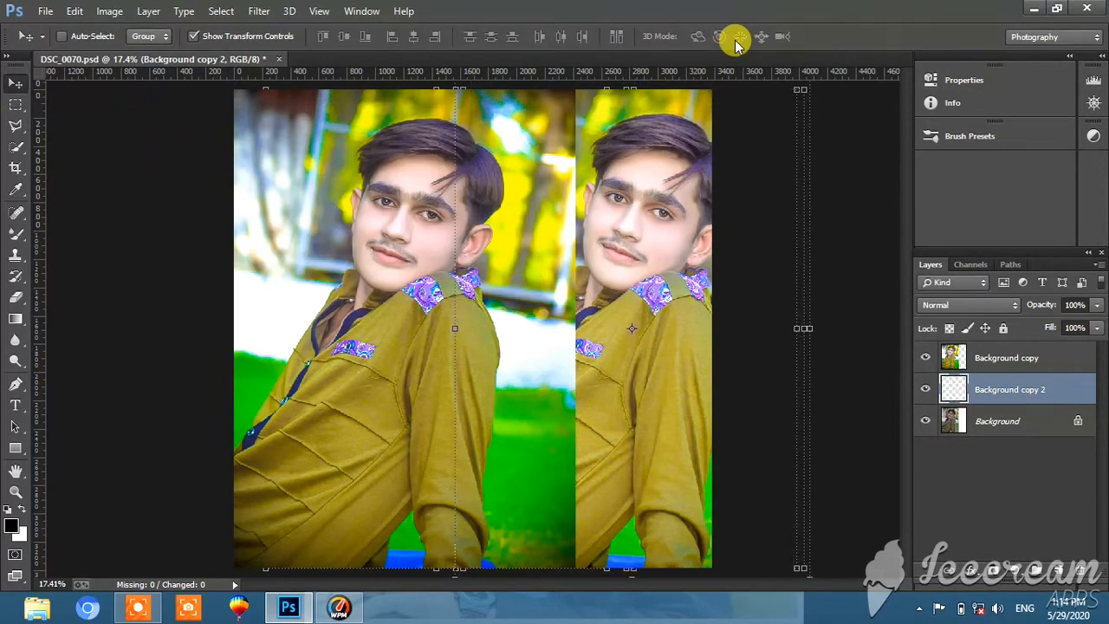
Merge Background copy down into Background copy 2 and toggle the merged layer's visibility to compare it with the original
{"action": "left_click", "coordinate": [1009, 357]}
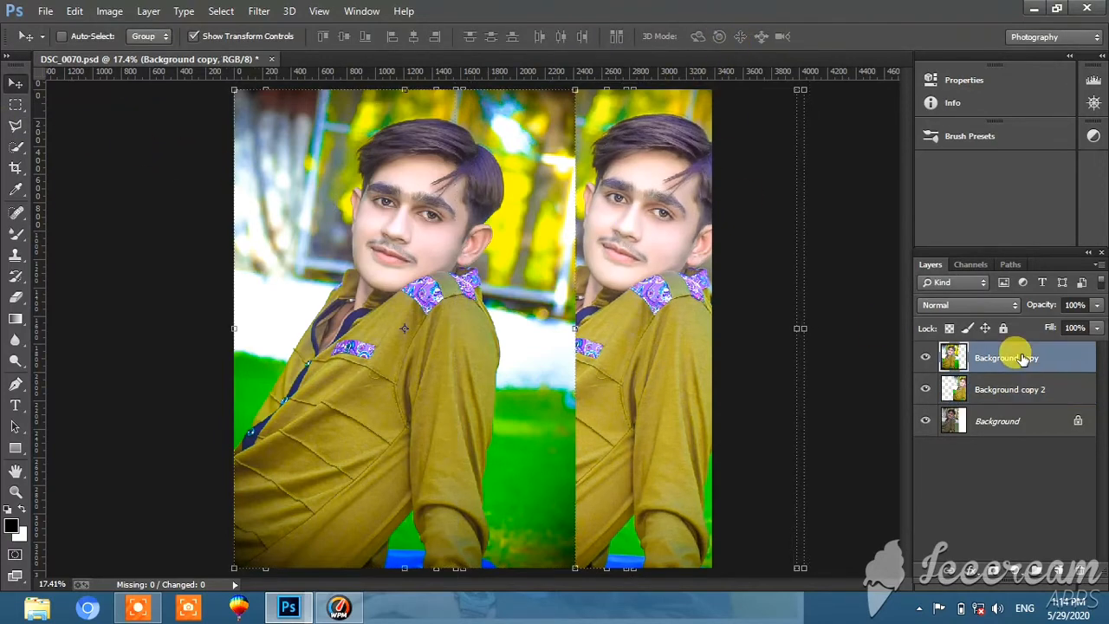
{"action": "right_click", "coordinate": [1022, 358]}
{"action": "left_click", "coordinate": [737, 460]}
{"action": "left_click", "coordinate": [924, 358]}
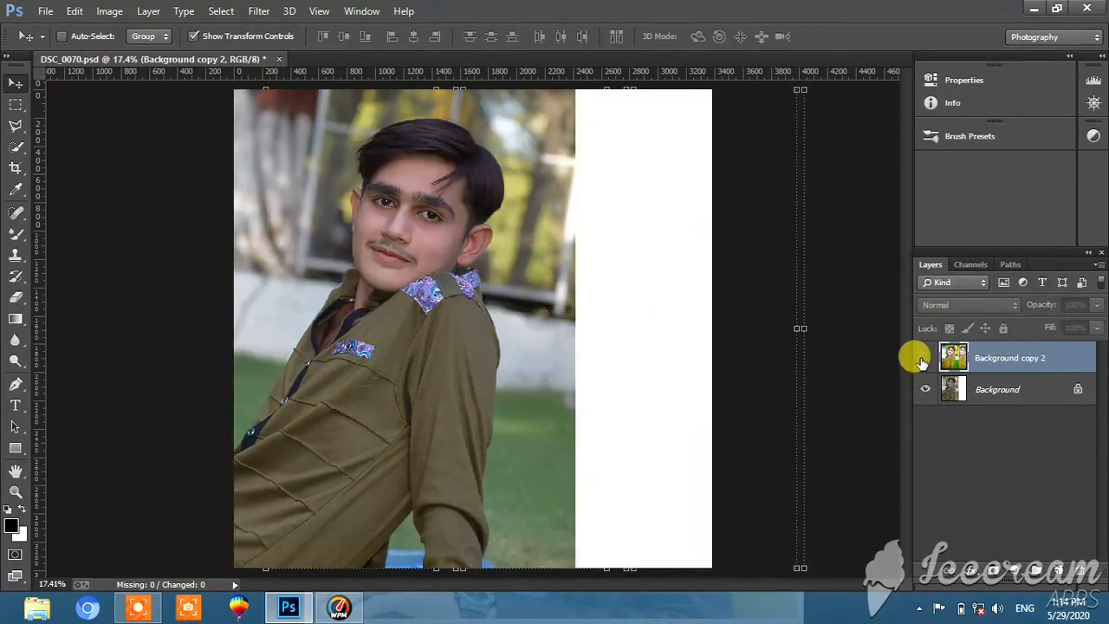
{"action": "left_click", "coordinate": [923, 358]}
Crop to the current canvas bounds with the Original Ratio preset, deleting the pixels that overhang the edges
{"action": "left_click", "coordinate": [17, 169]}
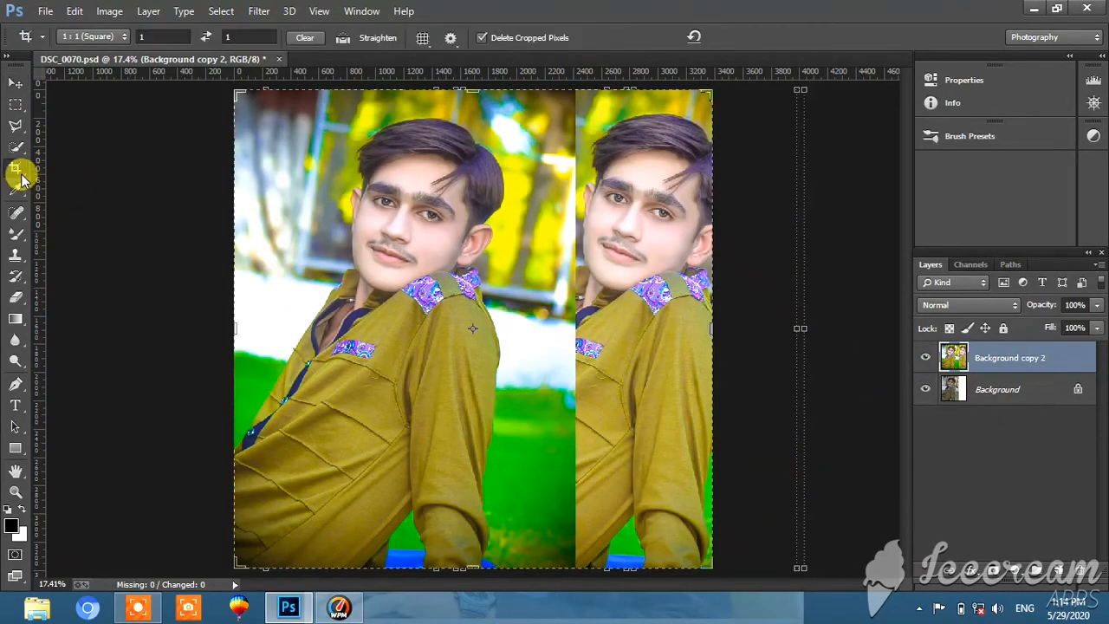
{"action": "left_click", "coordinate": [91, 36]}
{"action": "left_click", "coordinate": [76, 105]}
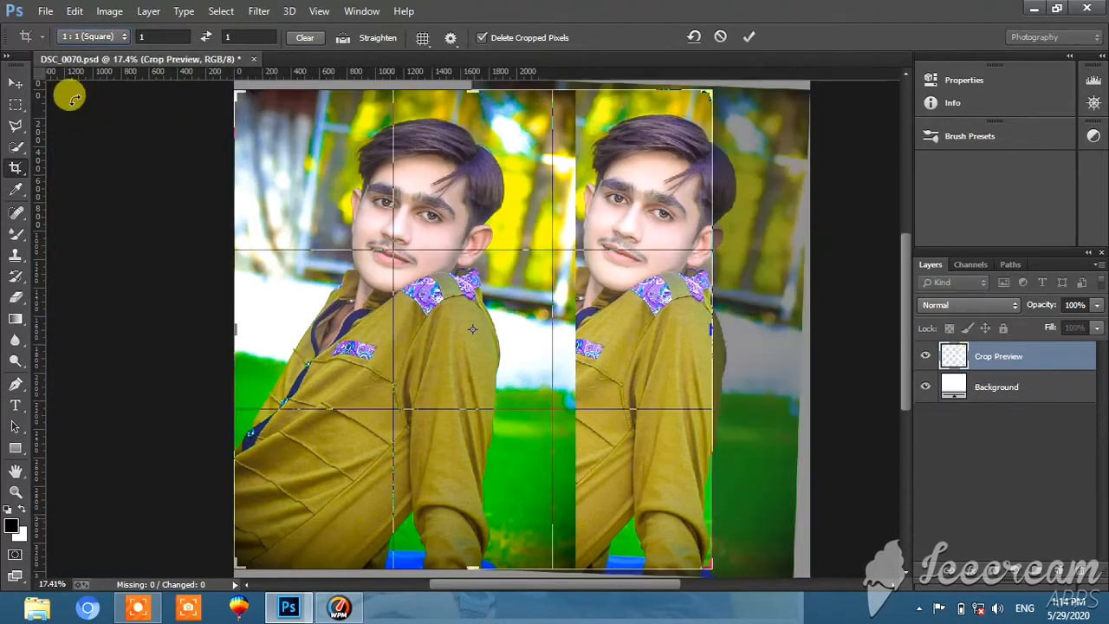
{"action": "left_click", "coordinate": [100, 37]}
{"action": "left_click", "coordinate": [94, 87]}
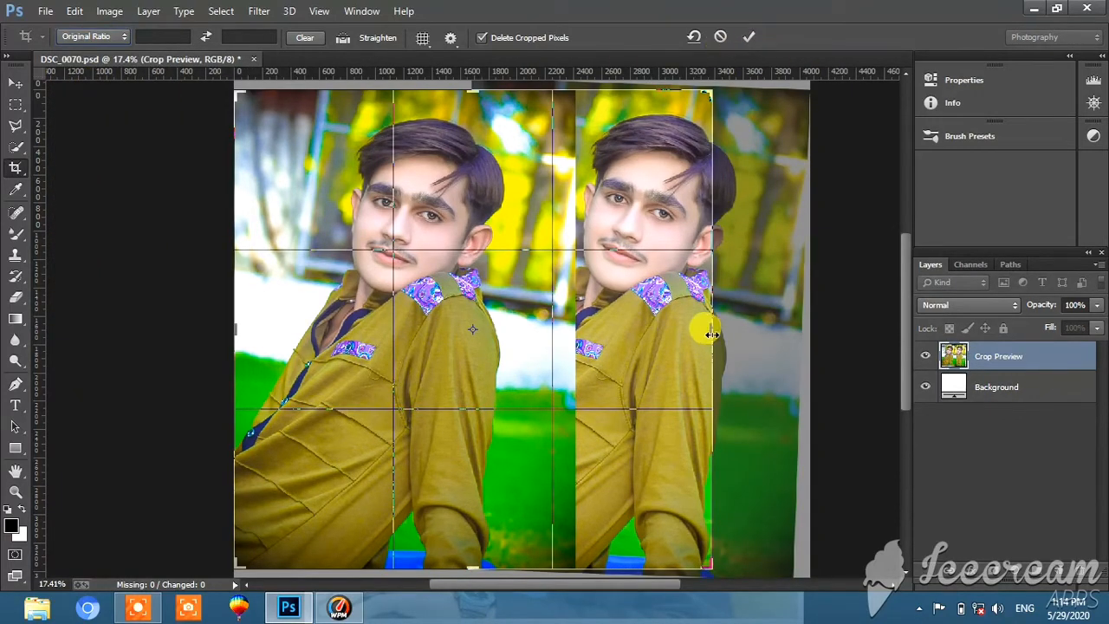
{"action": "mouse_move", "coordinate": [711, 335]}
{"action": "left_mouse_down"}
{"action": "mouse_move", "coordinate": [724, 328]}
{"action": "mouse_move", "coordinate": [707, 318]}
{"action": "left_mouse_up"}
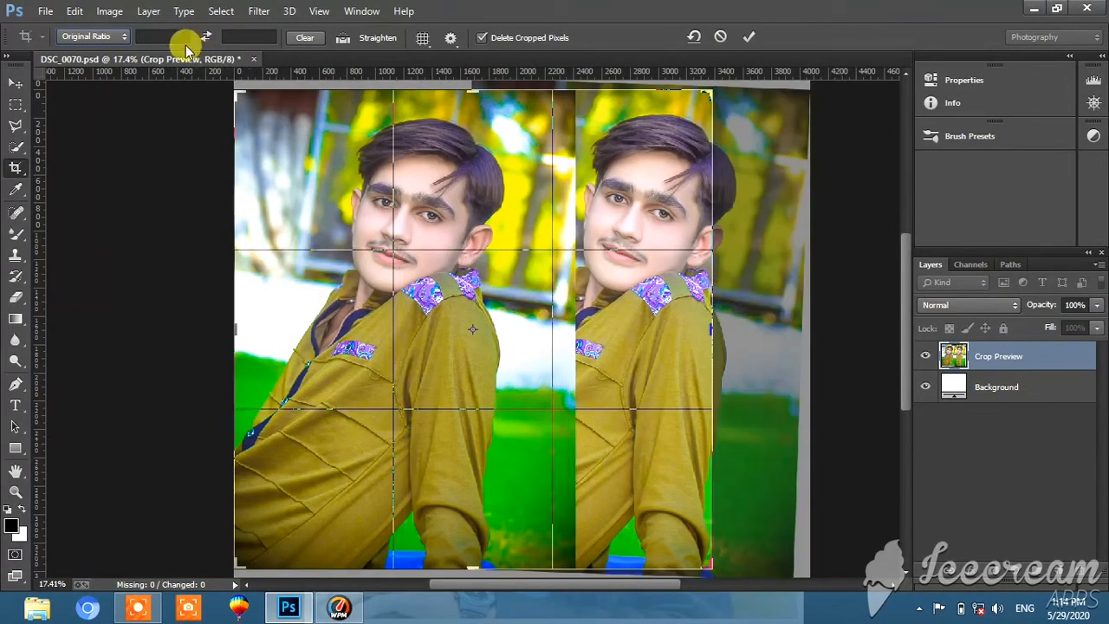
{"action": "left_click", "coordinate": [92, 38]}
{"action": "left_click", "coordinate": [92, 86]}
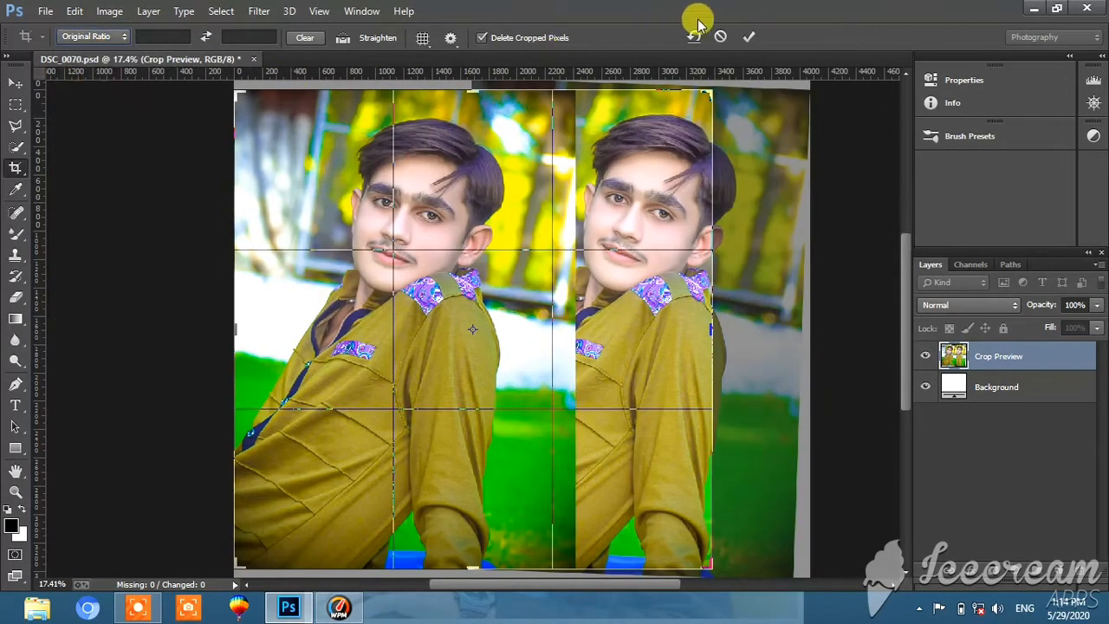
{"action": "left_click", "coordinate": [750, 38]}
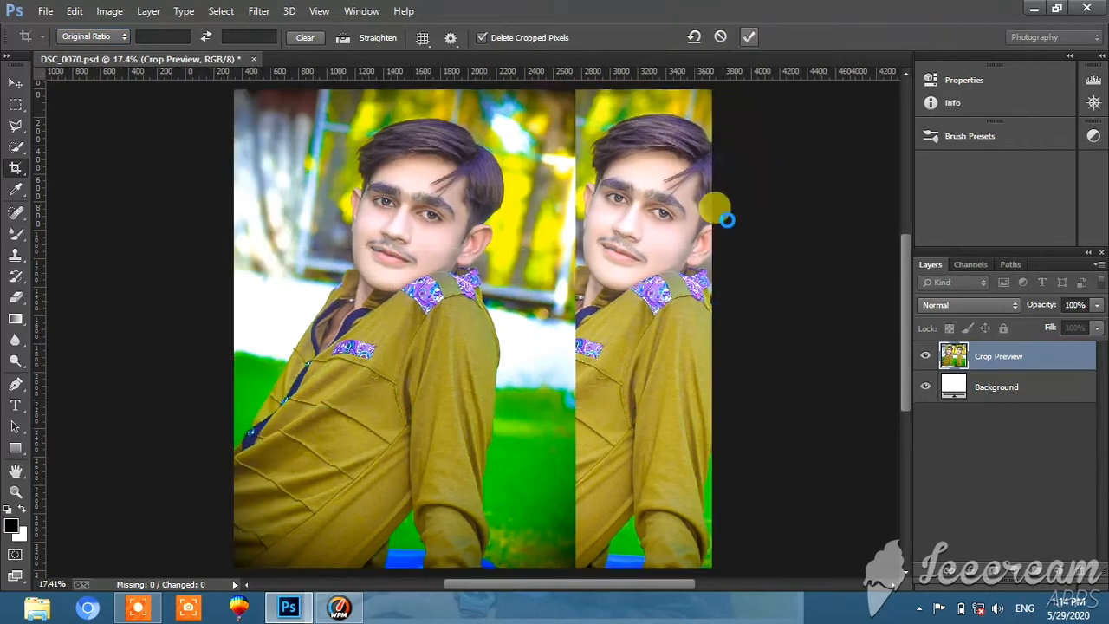
Add a Stroke layer style to Background copy 2 with a size of 18 px and the position Inside
{"action": "left_click", "coordinate": [15, 491]}
{"action": "right_click", "coordinate": [533, 263]}
{"action": "left_click", "coordinate": [565, 289]}
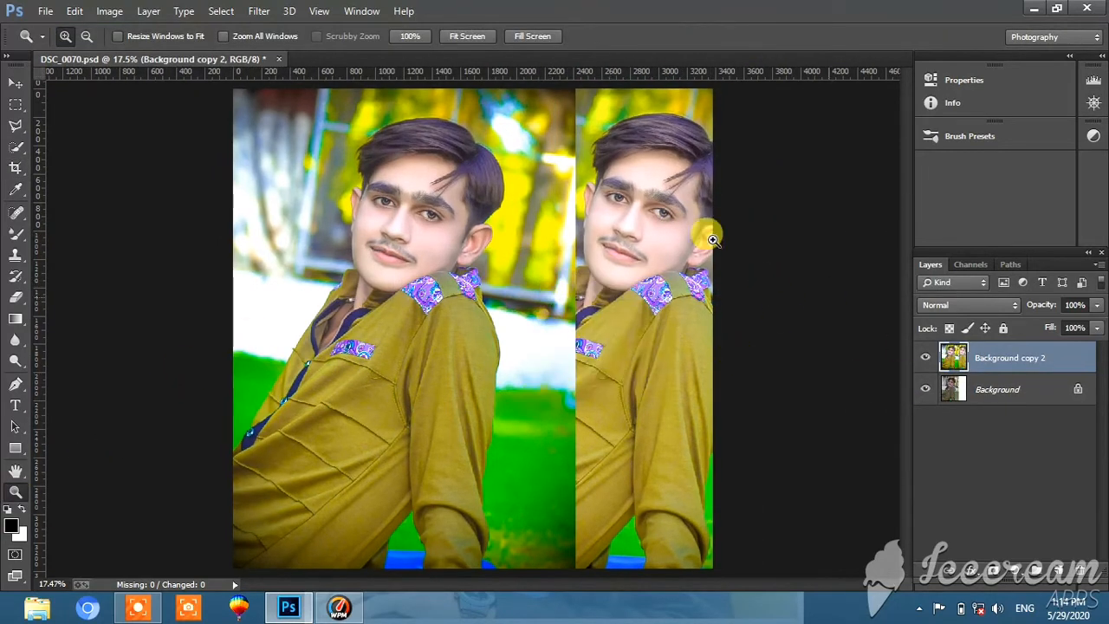
{"action": "left_click", "coordinate": [148, 11]}
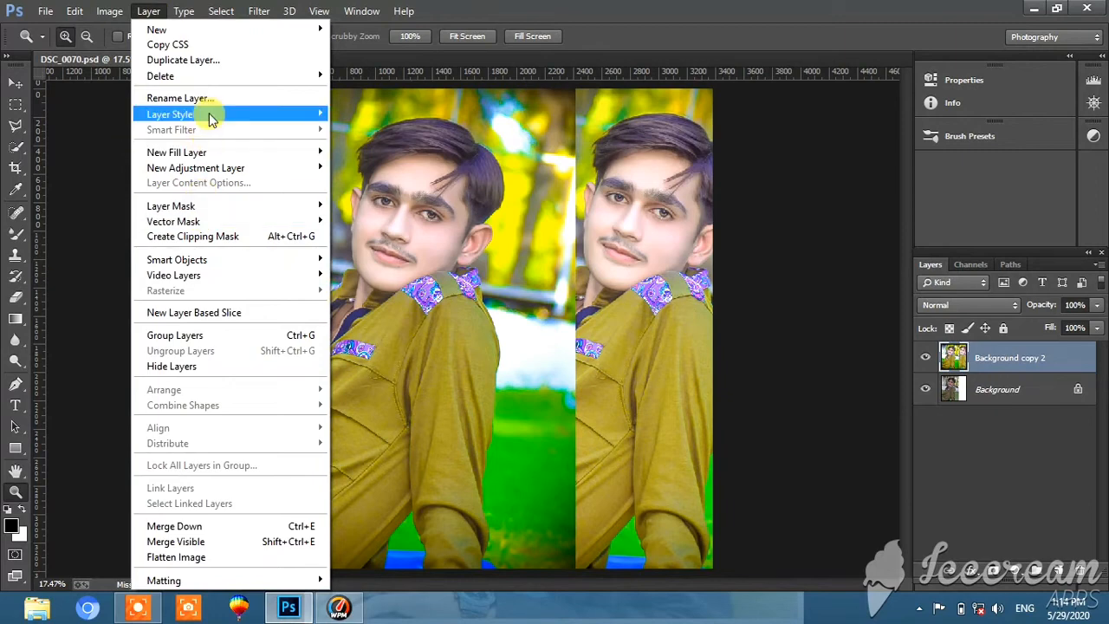
{"action": "mouse_move", "coordinate": [211, 114]}
{"action": "left_click", "coordinate": [358, 149]}
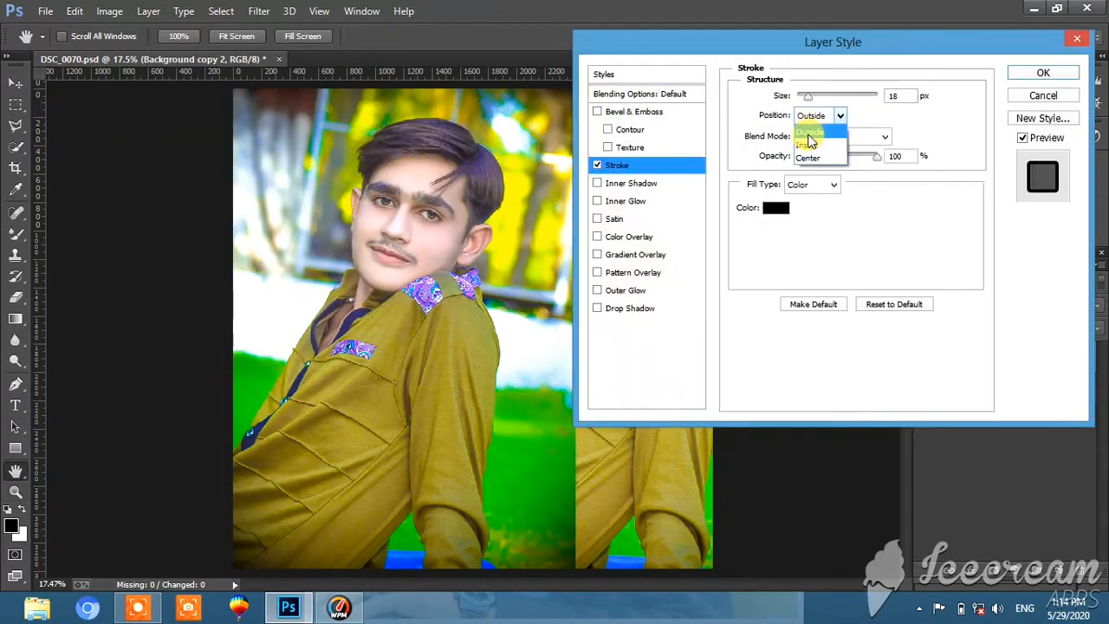
{"action": "left_click", "coordinate": [807, 144]}
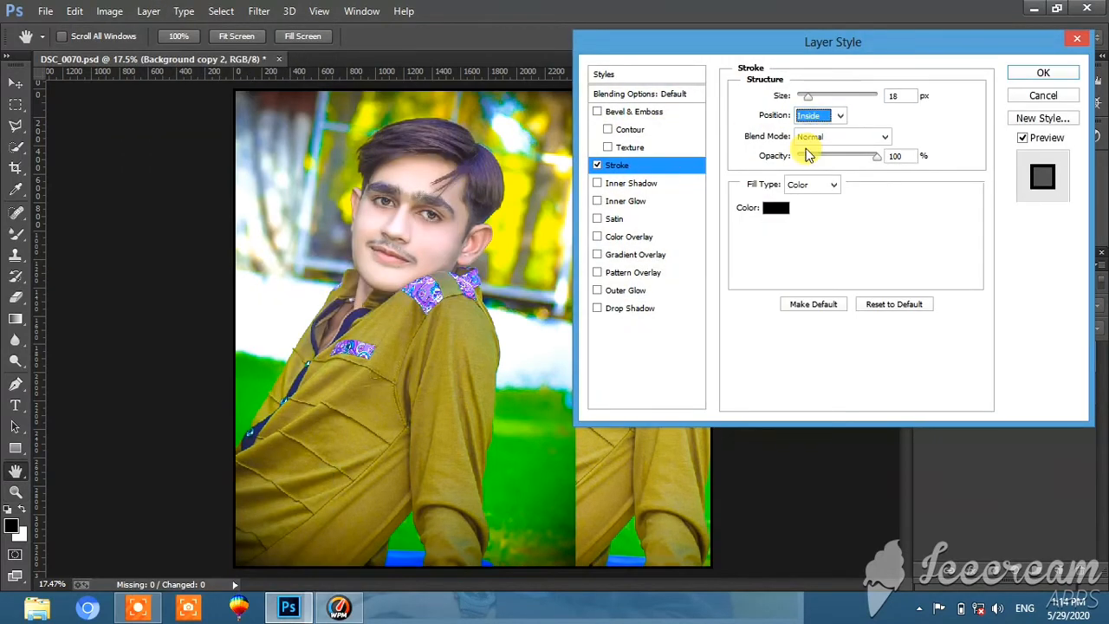
Set the stroke colour to off-white f7e5e5, apply the layer style and view the whole framed image
{"action": "left_click", "coordinate": [775, 208]}
{"action": "left_click", "coordinate": [360, 152]}
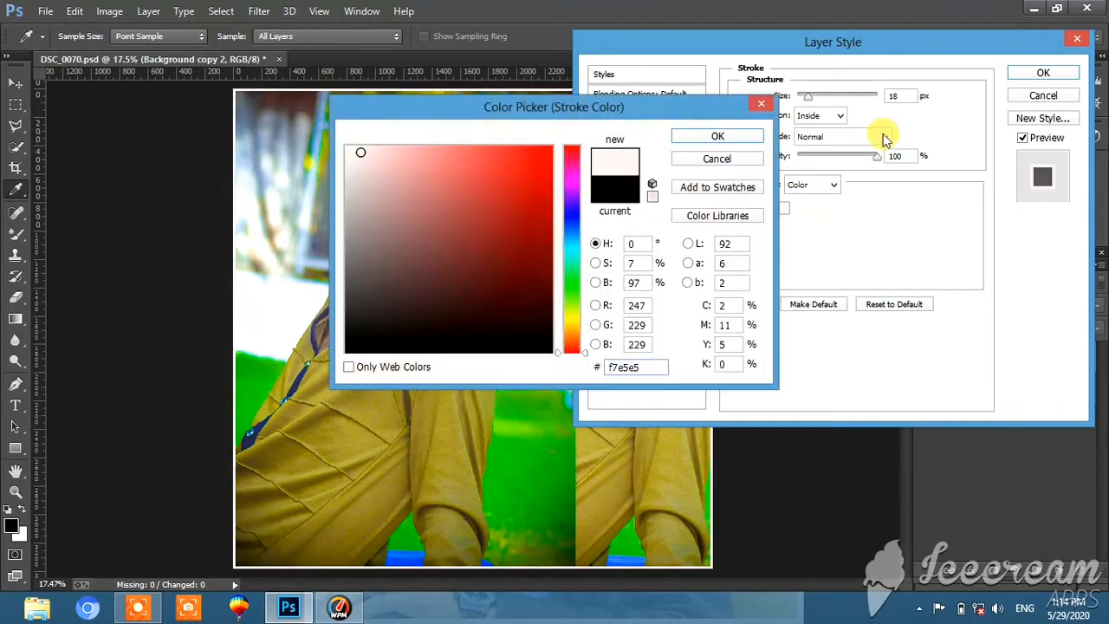
{"action": "left_click", "coordinate": [715, 139]}
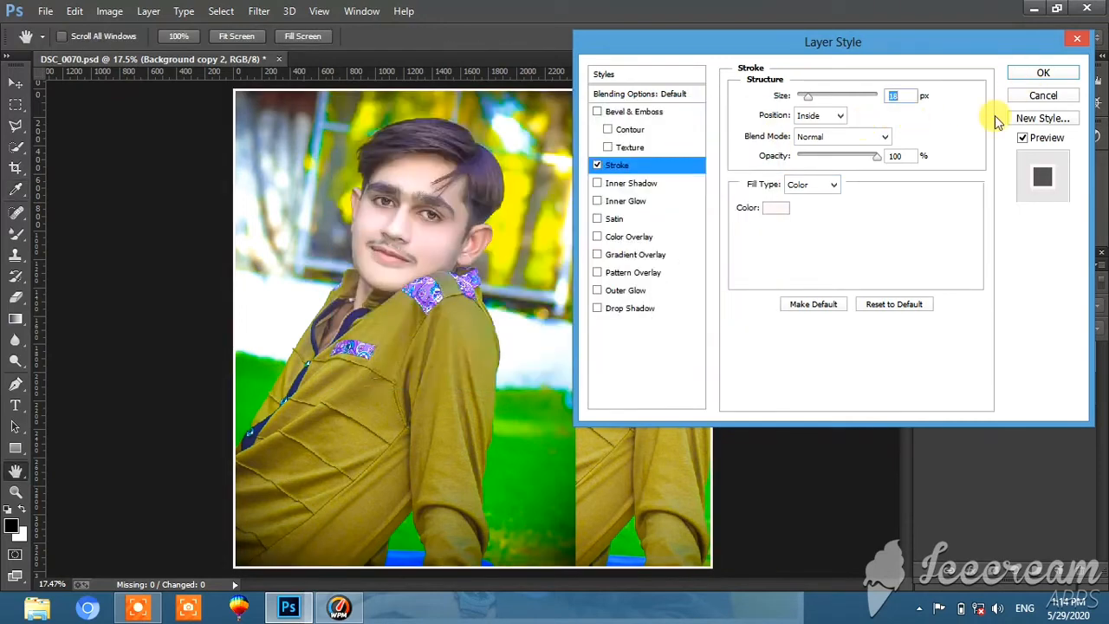
{"action": "left_click", "coordinate": [1062, 75]}
{"action": "right_click", "coordinate": [488, 221]}
{"action": "left_click", "coordinate": [501, 219]}
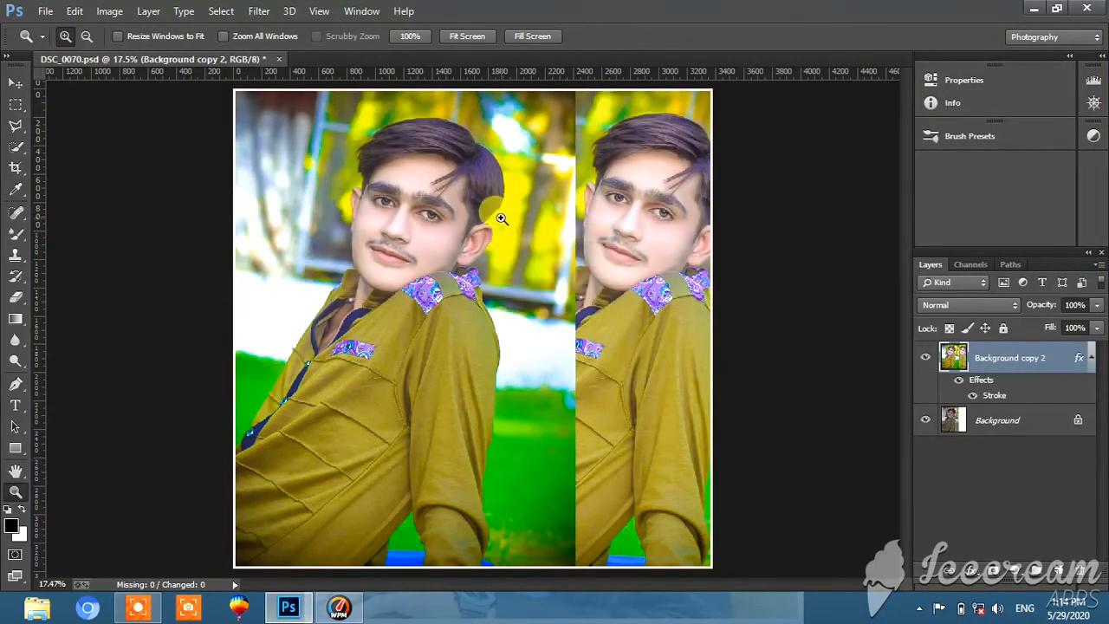
Place the white name watermark PNG as a linked file from the PNG folder inside All Png For photoshop on drive E
{"action": "left_click", "coordinate": [45, 10]}
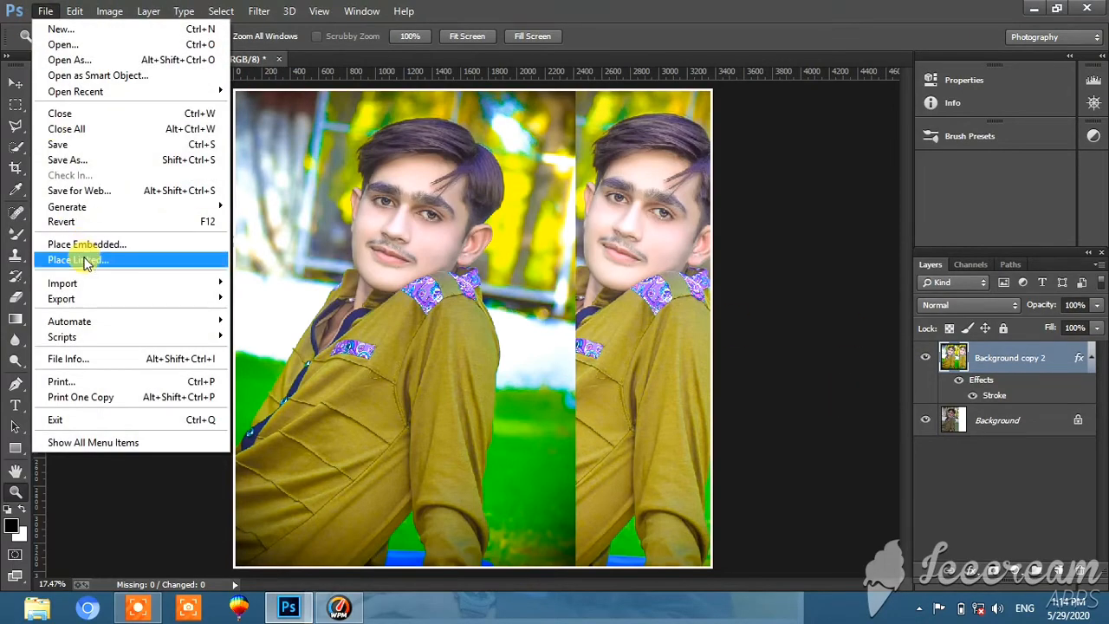
{"action": "left_click", "coordinate": [90, 257]}
{"action": "left_click", "coordinate": [93, 315]}
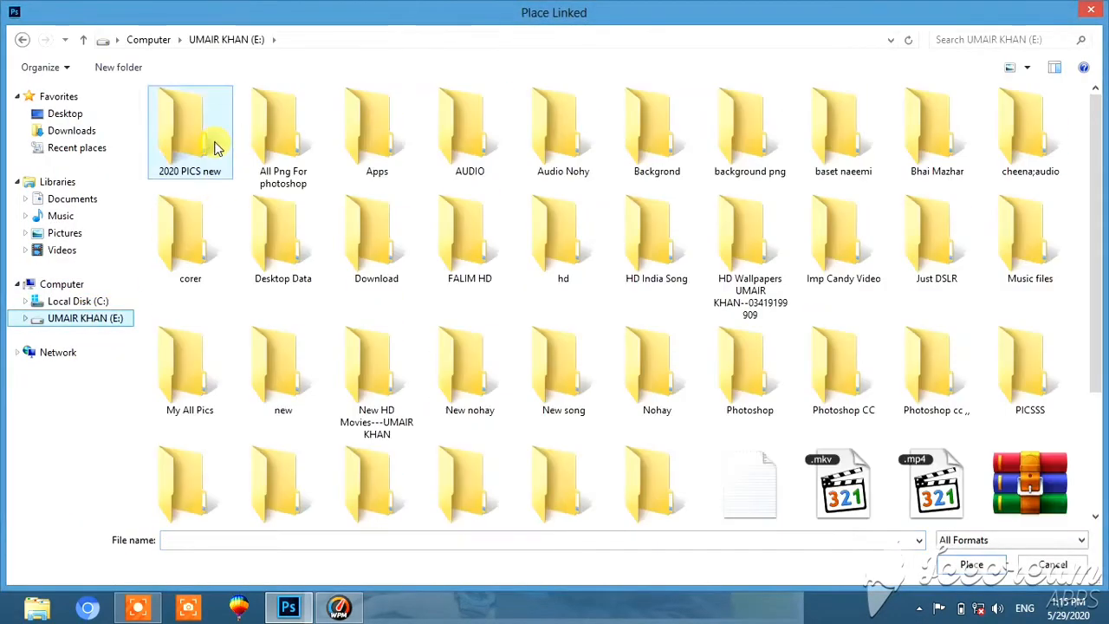
{"action": "double_click", "coordinate": [294, 138]}
{"action": "double_click", "coordinate": [728, 150]}
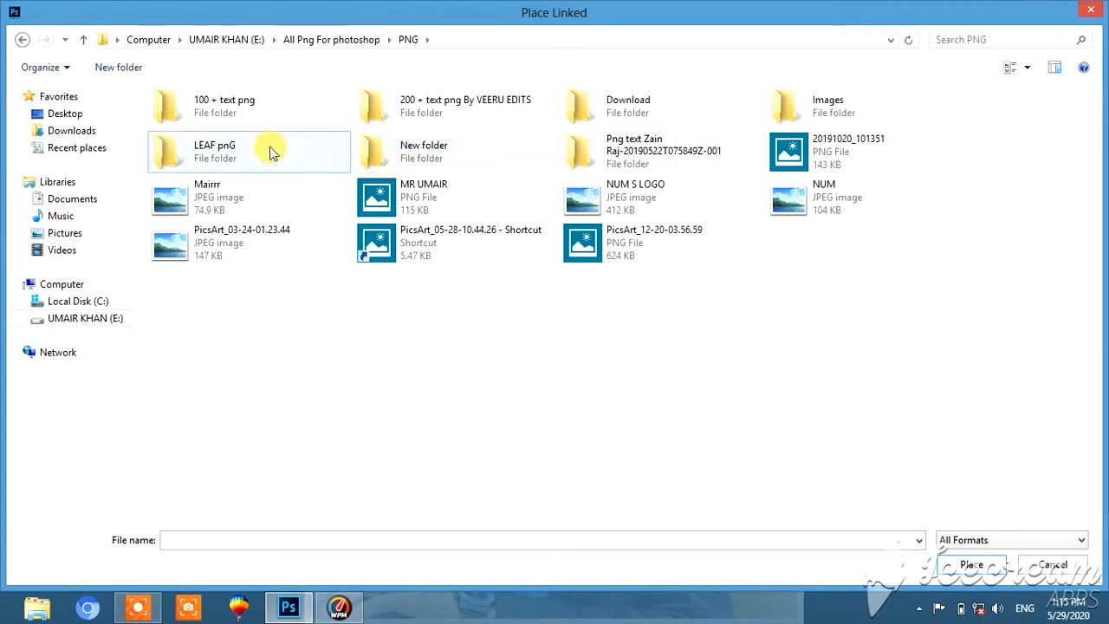
{"action": "double_click", "coordinate": [443, 199]}
Scale the name watermark to about 5.6% wide and 7.8% high, position it on the grass beside the main portrait's sleeve, and commit it
{"action": "left_click_drag", "start_coordinate": [506, 330], "coordinate": [401, 263]}
{"action": "left_click_drag", "start_coordinate": [609, 502], "coordinate": [451, 348]}
{"action": "left_click_drag", "start_coordinate": [411, 270], "coordinate": [445, 277]}
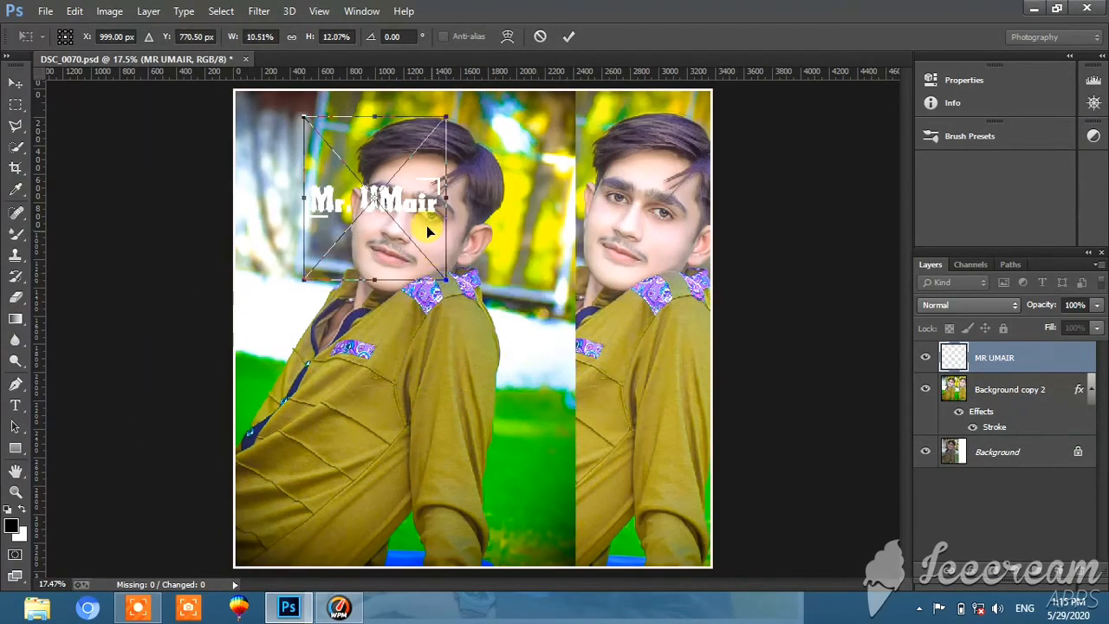
{"action": "left_click_drag", "start_coordinate": [427, 230], "coordinate": [527, 407]}
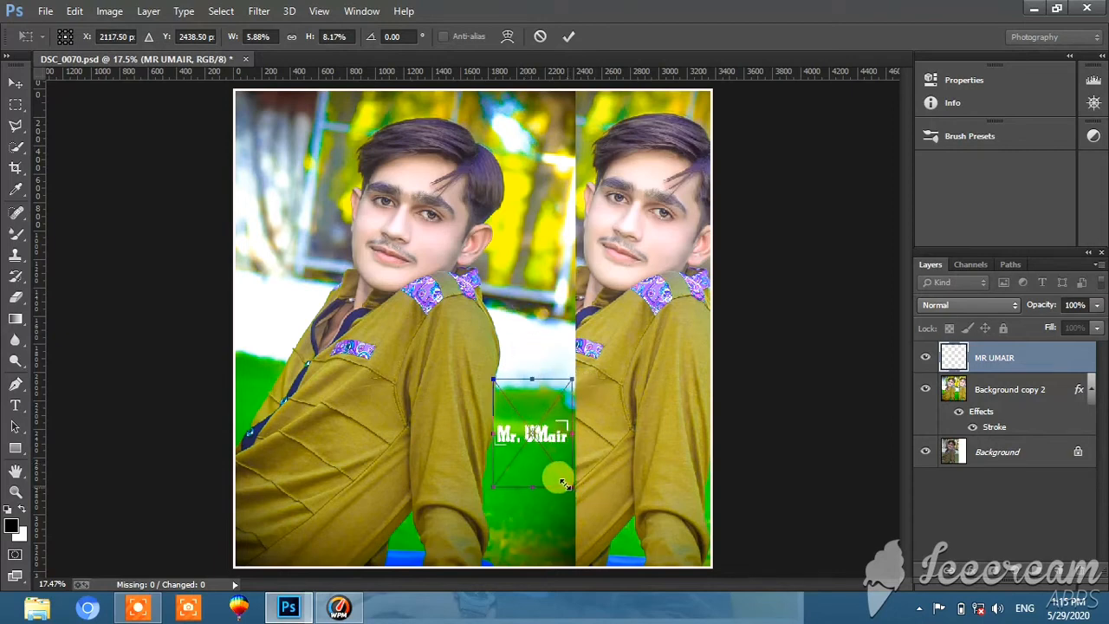
{"action": "left_click_drag", "start_coordinate": [563, 483], "coordinate": [559, 479]}
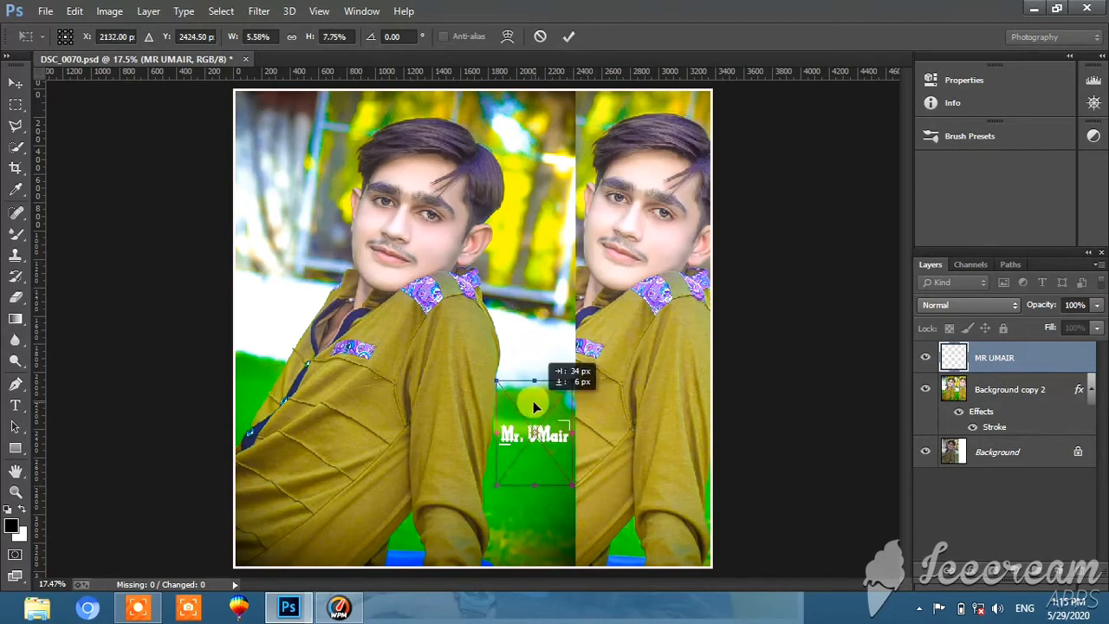
{"action": "left_click_drag", "start_coordinate": [535, 407], "coordinate": [534, 407]}
{"action": "left_click", "coordinate": [567, 38]}
{"action": "key", "text": "z"}
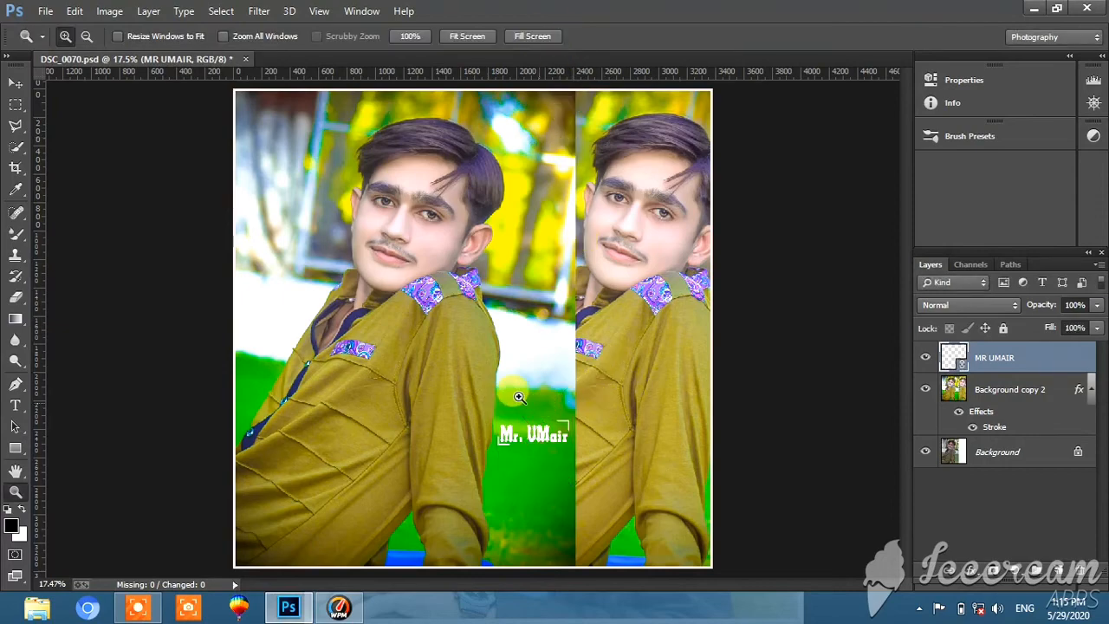
Place the "enjoy it all." lettering, image (15), as a linked file from the inner 200 + text png By VEERU EDITS folder
{"action": "left_click", "coordinate": [46, 14]}
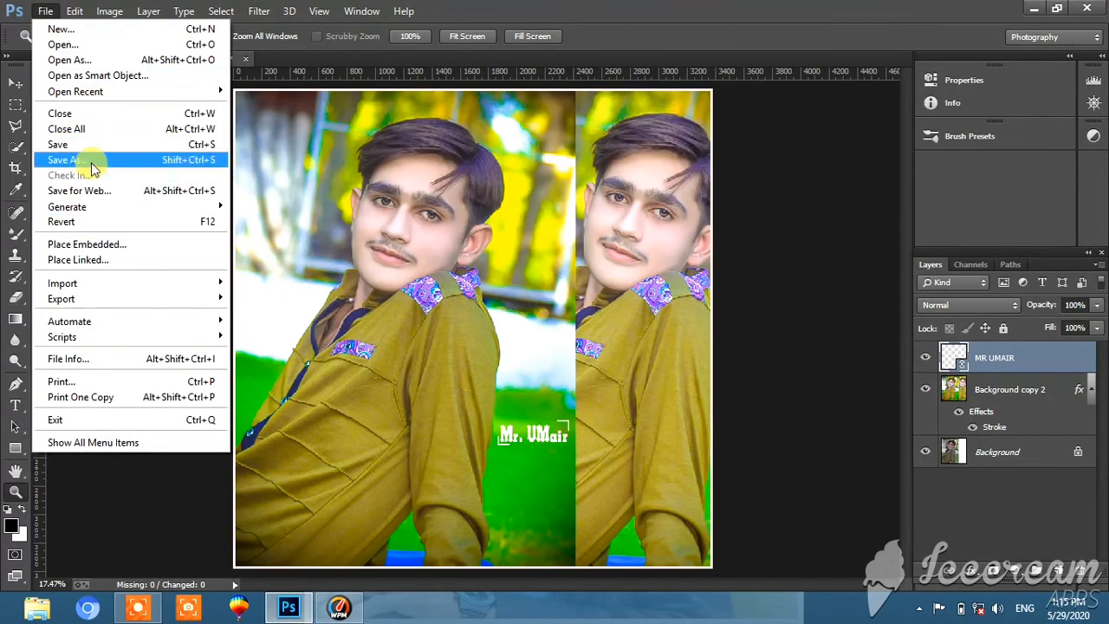
{"action": "left_click", "coordinate": [100, 256]}
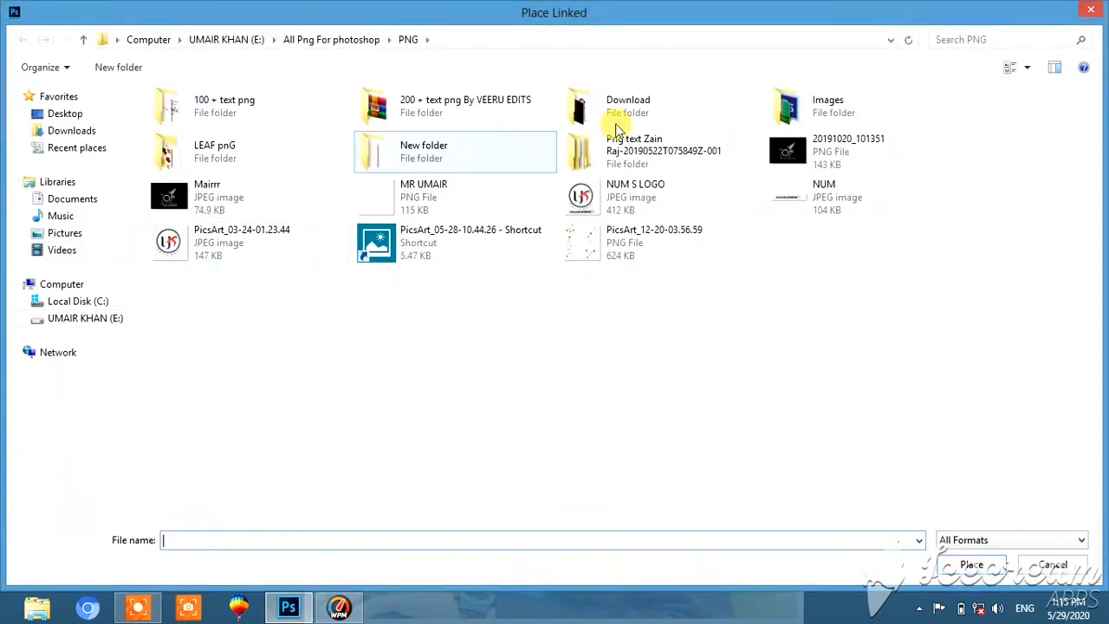
{"action": "double_click", "coordinate": [485, 113]}
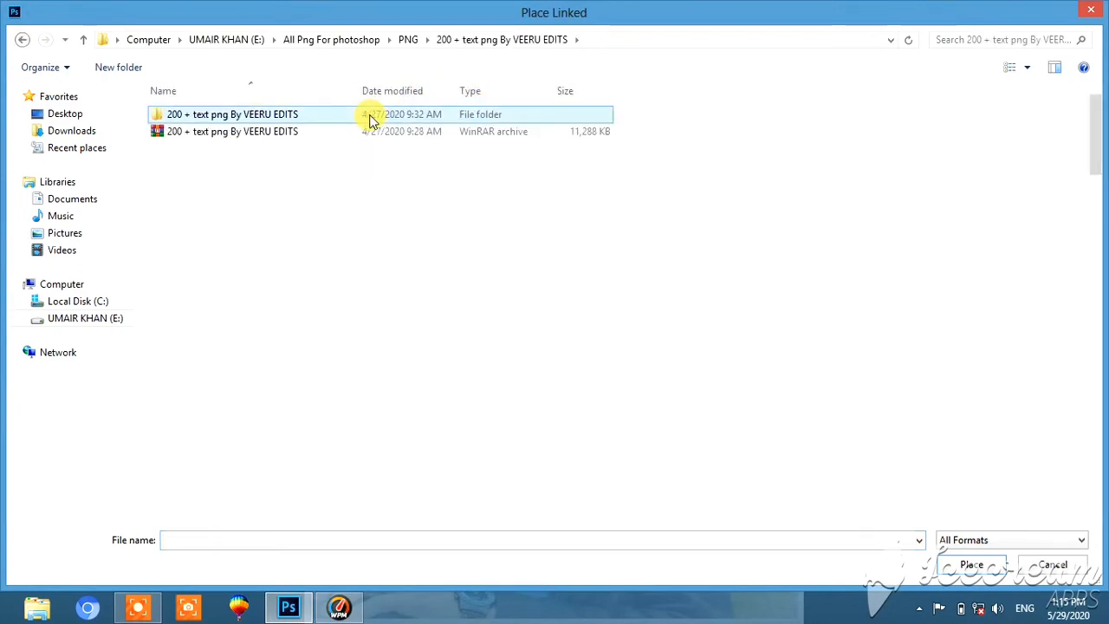
{"action": "double_click", "coordinate": [371, 116]}
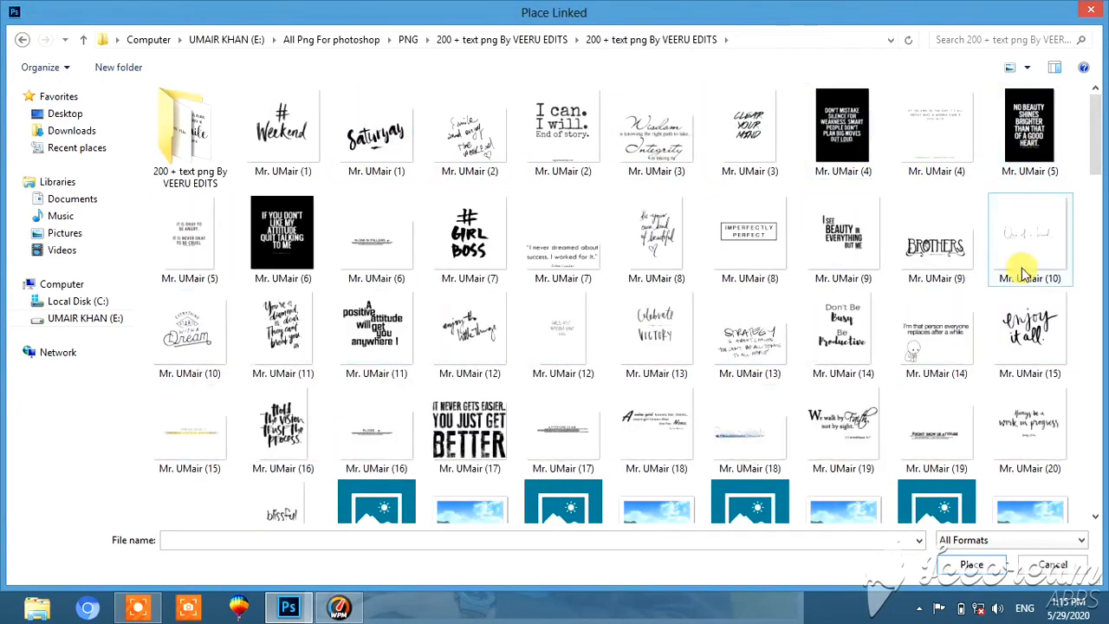
{"action": "double_click", "coordinate": [1029, 329]}
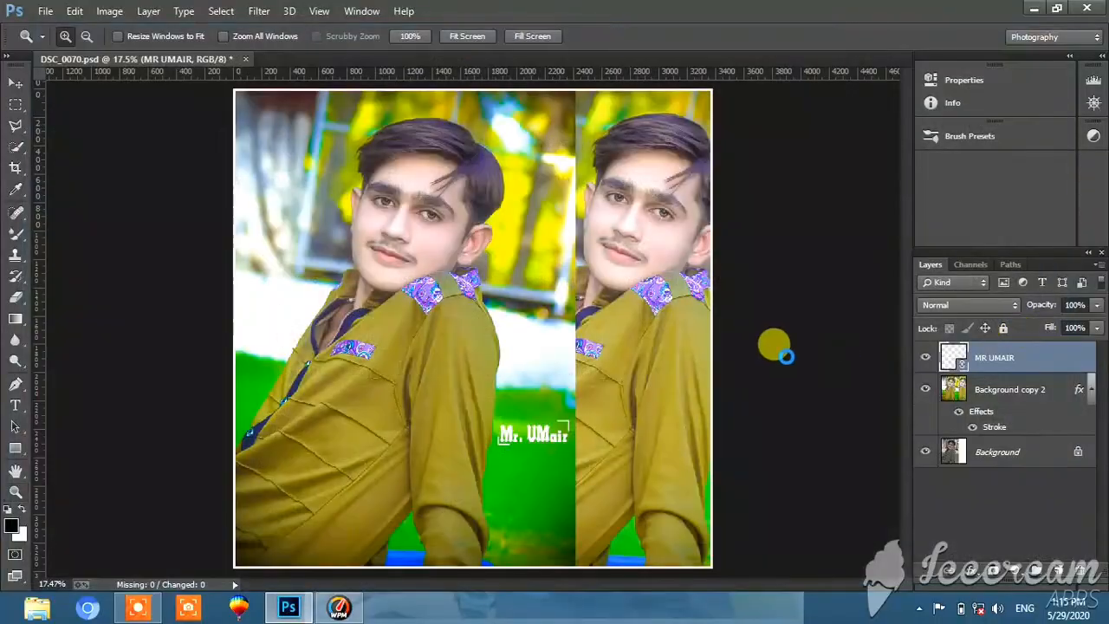
Try the Darken blend mode on the placed lettering layer, and set it to Multiply
{"action": "left_click", "coordinate": [975, 305]}
{"action": "left_click", "coordinate": [931, 46]}
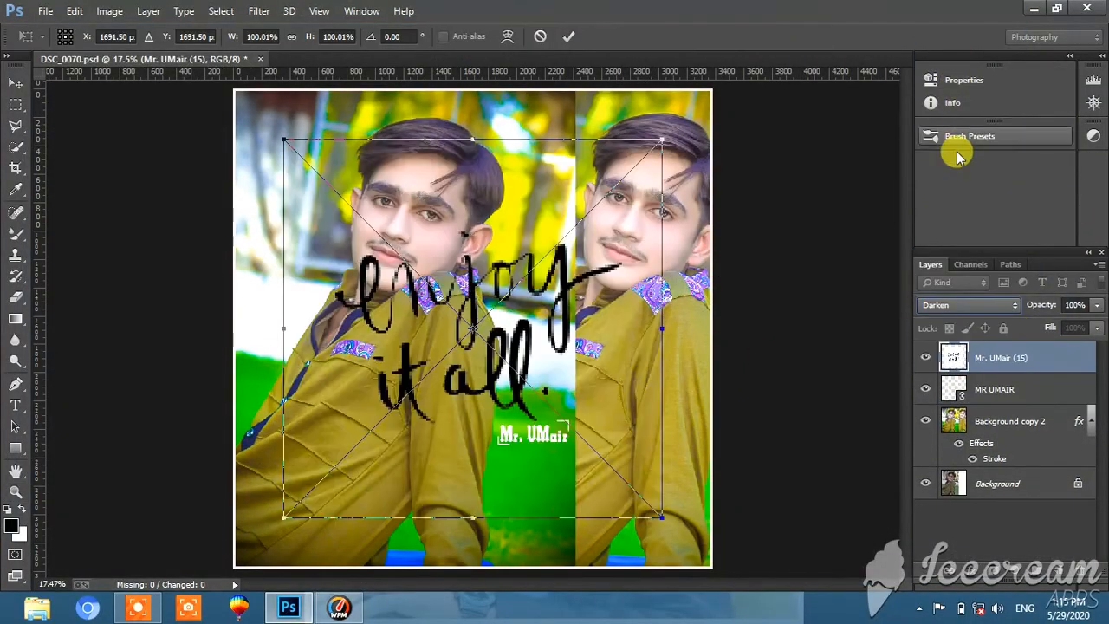
{"action": "left_click", "coordinate": [953, 306]}
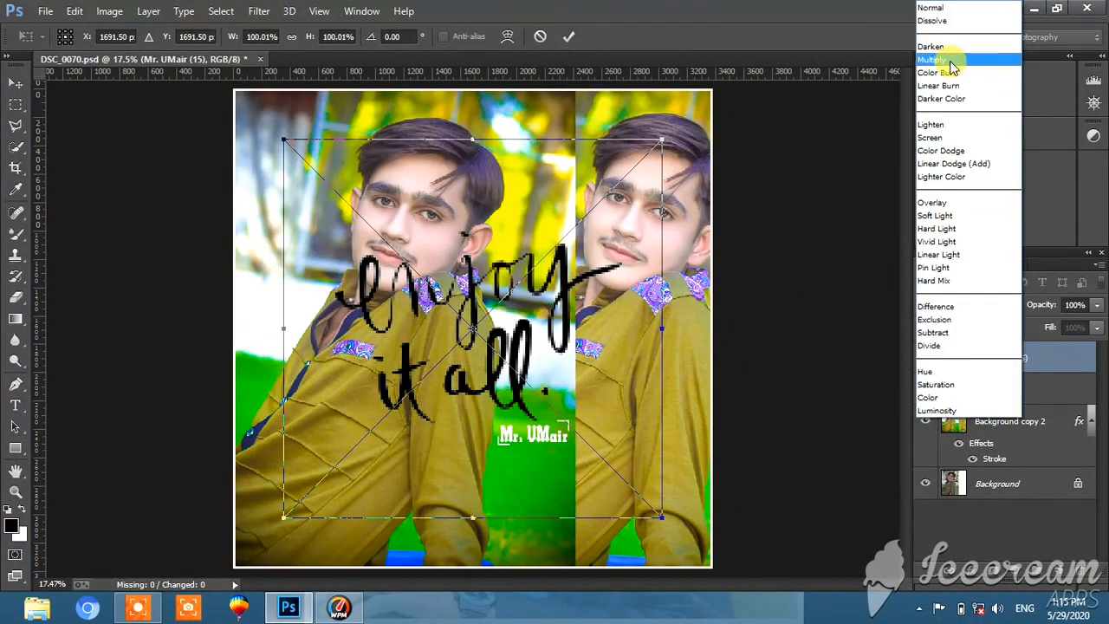
{"action": "left_click", "coordinate": [951, 61]}
Scale the "enjoy it all." lettering to about 36% wide and 31% high, position it in the photo's upper-left corner, and commit it
{"action": "left_click_drag", "start_coordinate": [529, 325], "coordinate": [479, 291]}
{"action": "left_click_drag", "start_coordinate": [610, 478], "coordinate": [508, 322]}
{"action": "left_click_drag", "start_coordinate": [367, 304], "coordinate": [343, 549]}
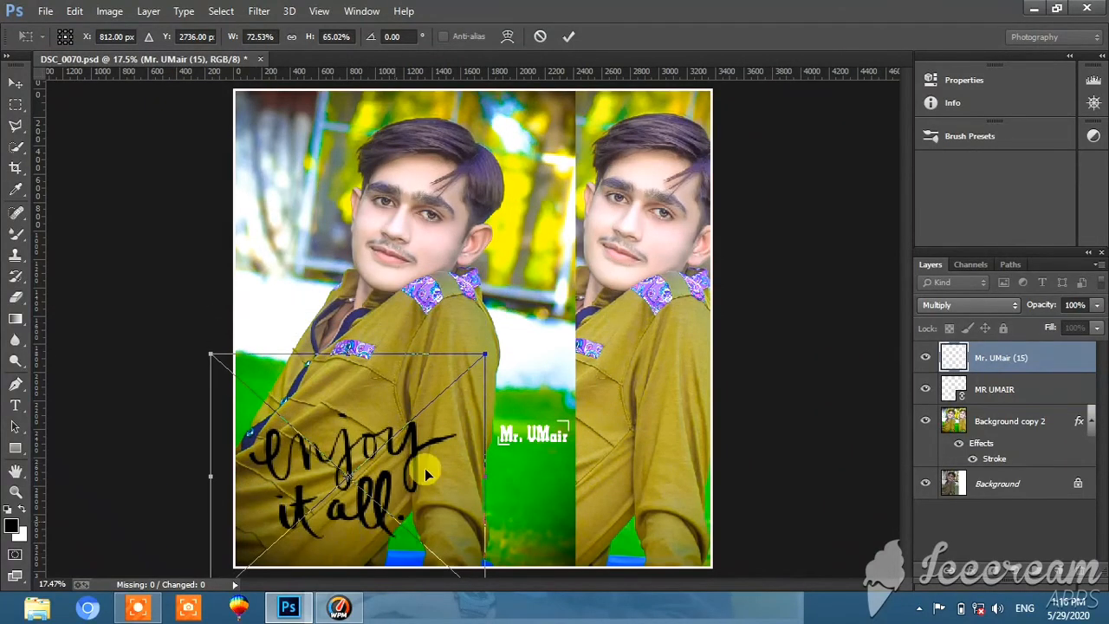
{"action": "left_click_drag", "start_coordinate": [427, 473], "coordinate": [344, 361]}
{"action": "left_click_drag", "start_coordinate": [295, 275], "coordinate": [292, 109]}
{"action": "left_click_drag", "start_coordinate": [341, 178], "coordinate": [356, 188]}
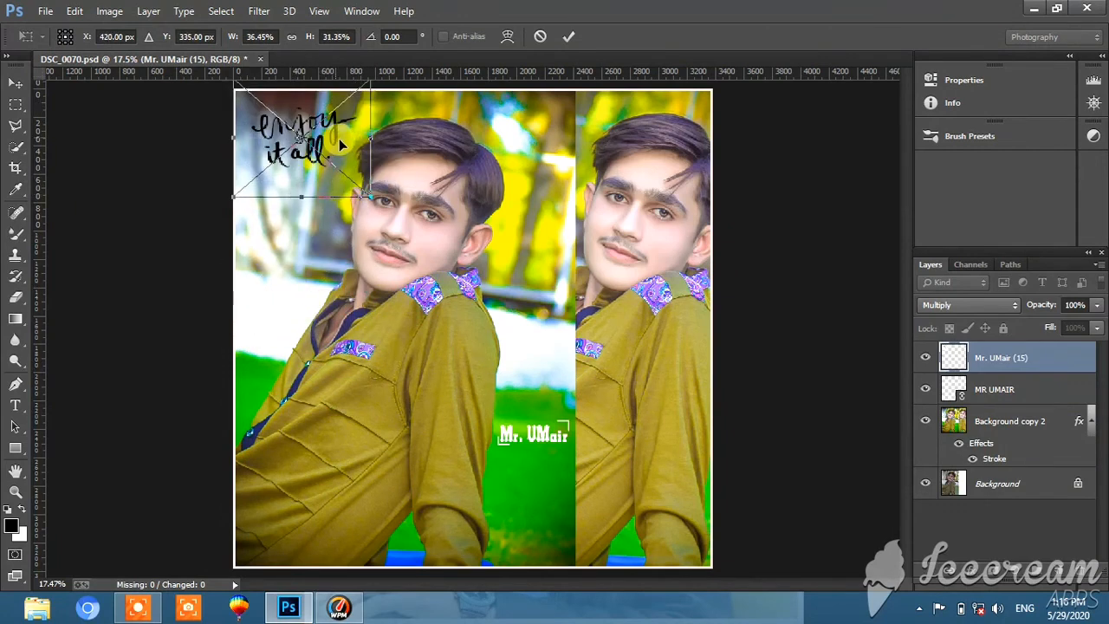
{"action": "left_click_drag", "start_coordinate": [337, 140], "coordinate": [331, 131]}
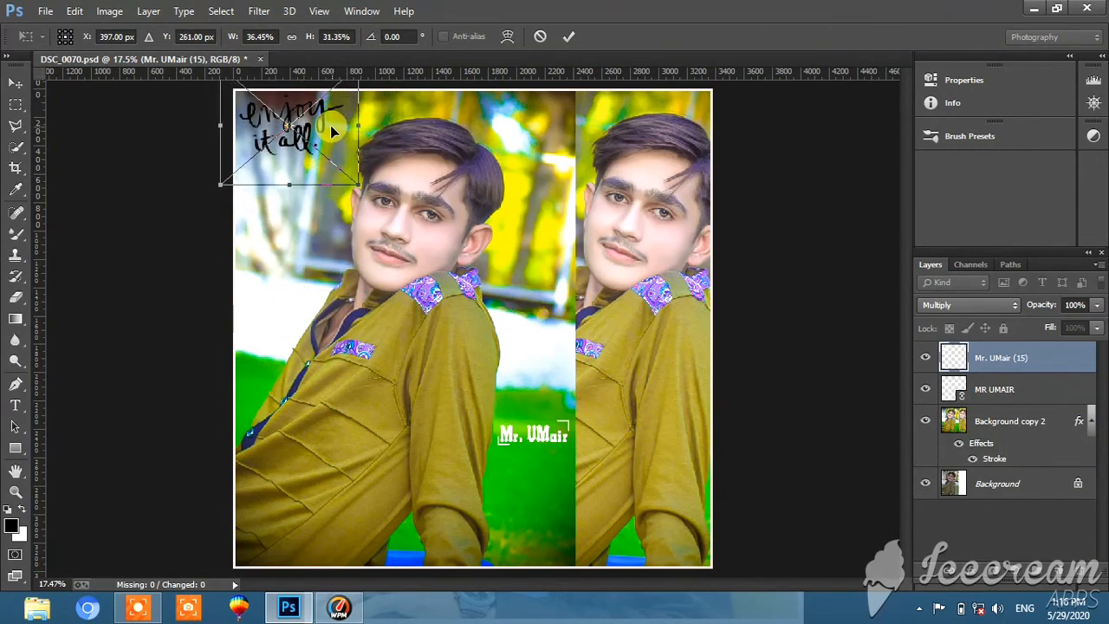
{"action": "left_click", "coordinate": [566, 40]}
{"action": "right_click", "coordinate": [425, 317]}
{"action": "left_click", "coordinate": [461, 331]}
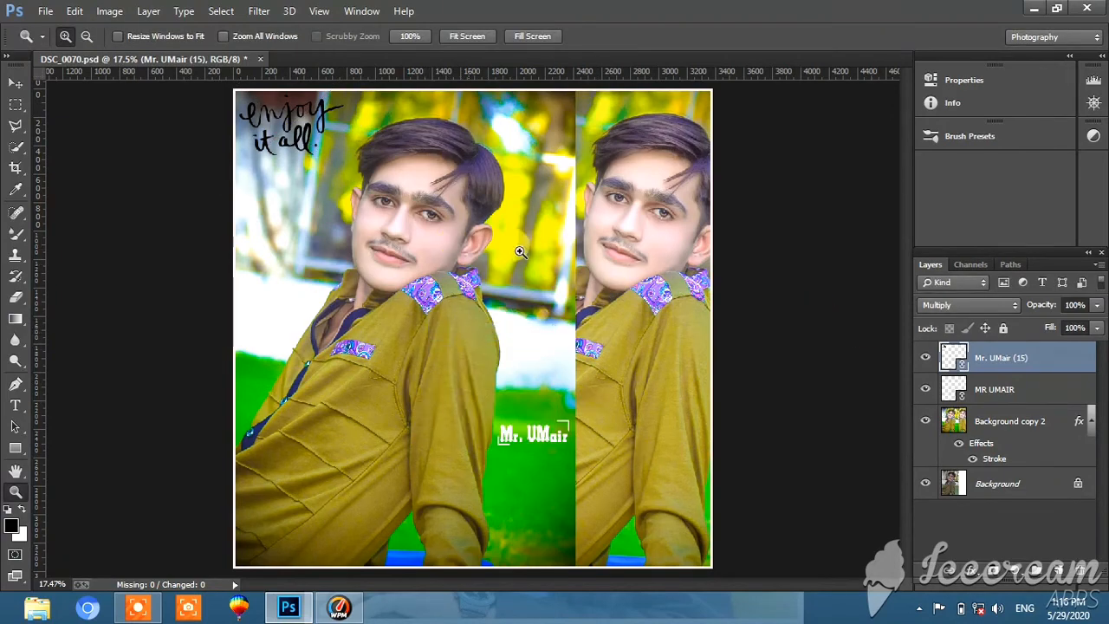
Merge all visible layers and open the Save As dialog for the finished image
{"action": "right_click", "coordinate": [1041, 358]}
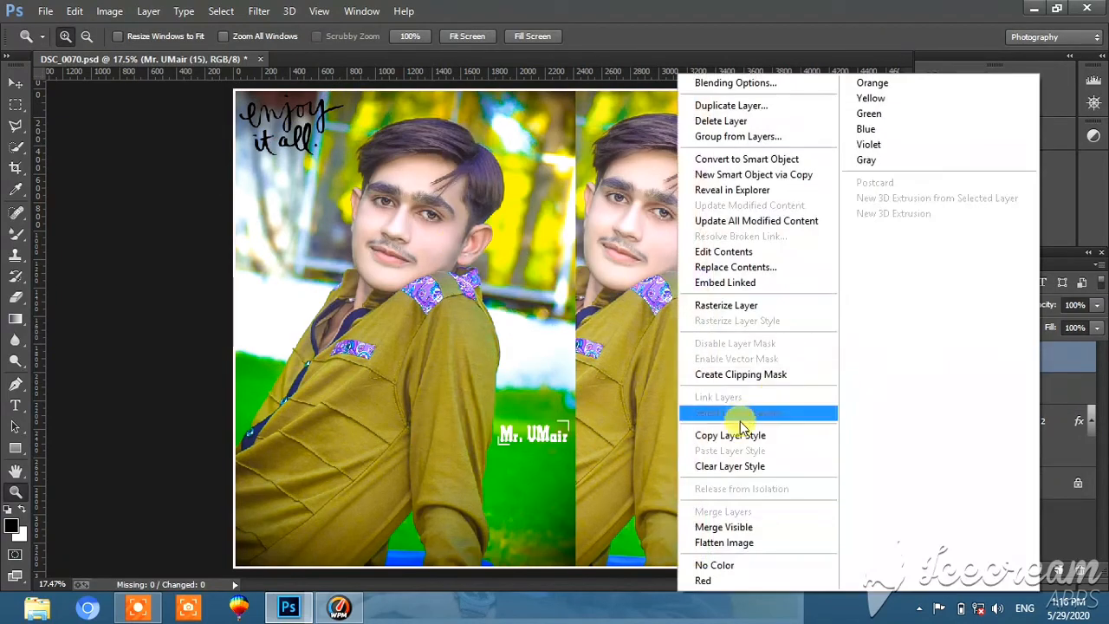
{"action": "left_click", "coordinate": [724, 524]}
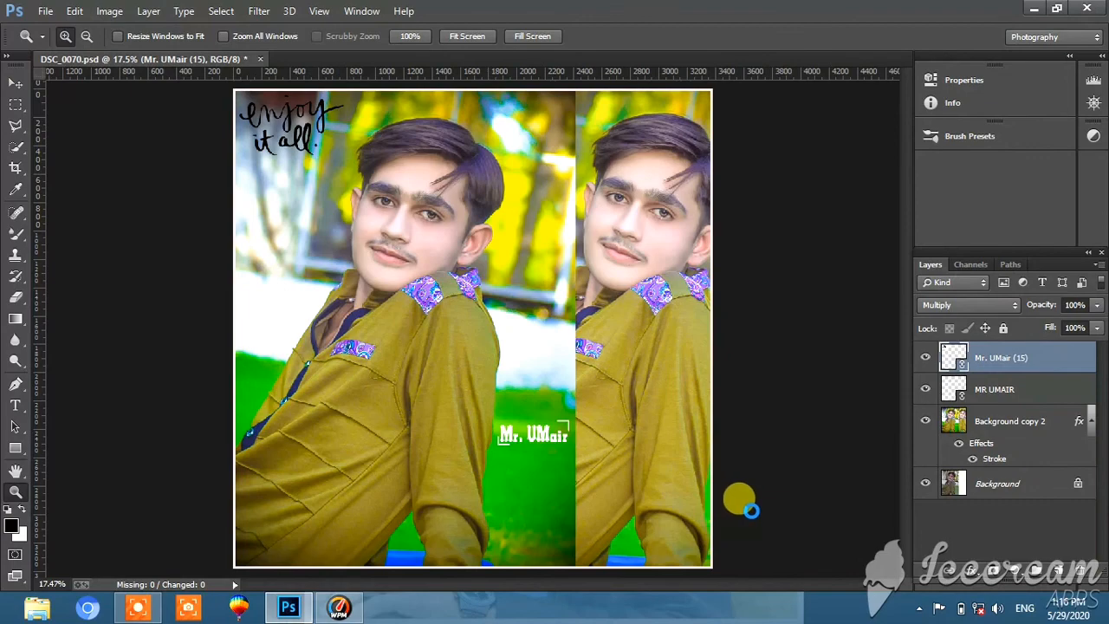
{"action": "left_click", "coordinate": [45, 11]}
{"action": "left_click", "coordinate": [91, 156]}
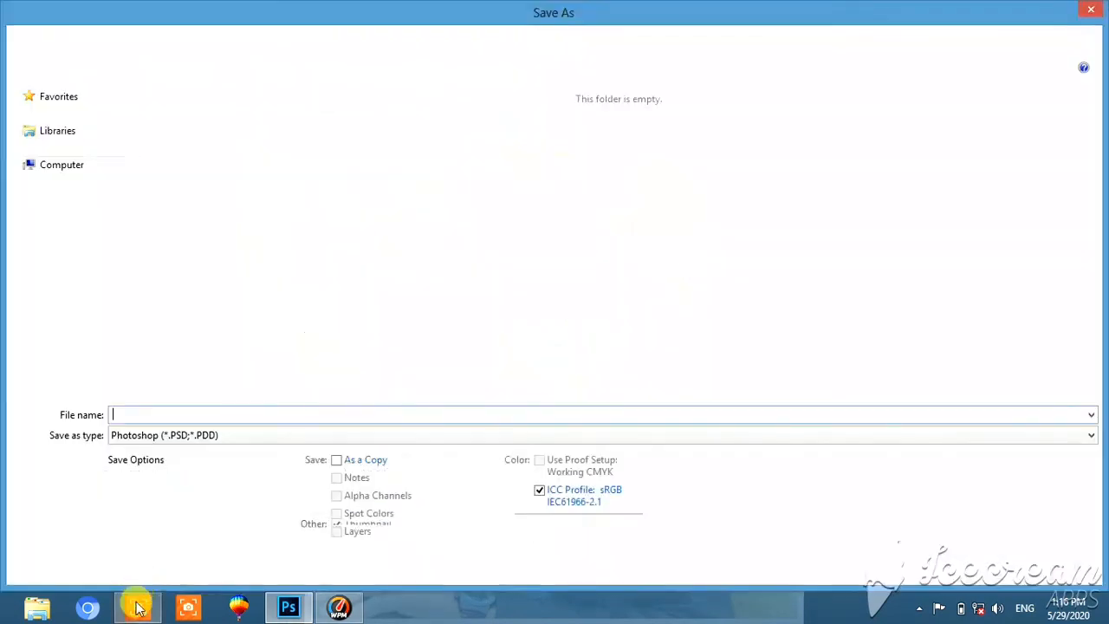
{"action": "left_click", "coordinate": [138, 607]}
{"action": "left_click", "coordinate": [578, 589]}
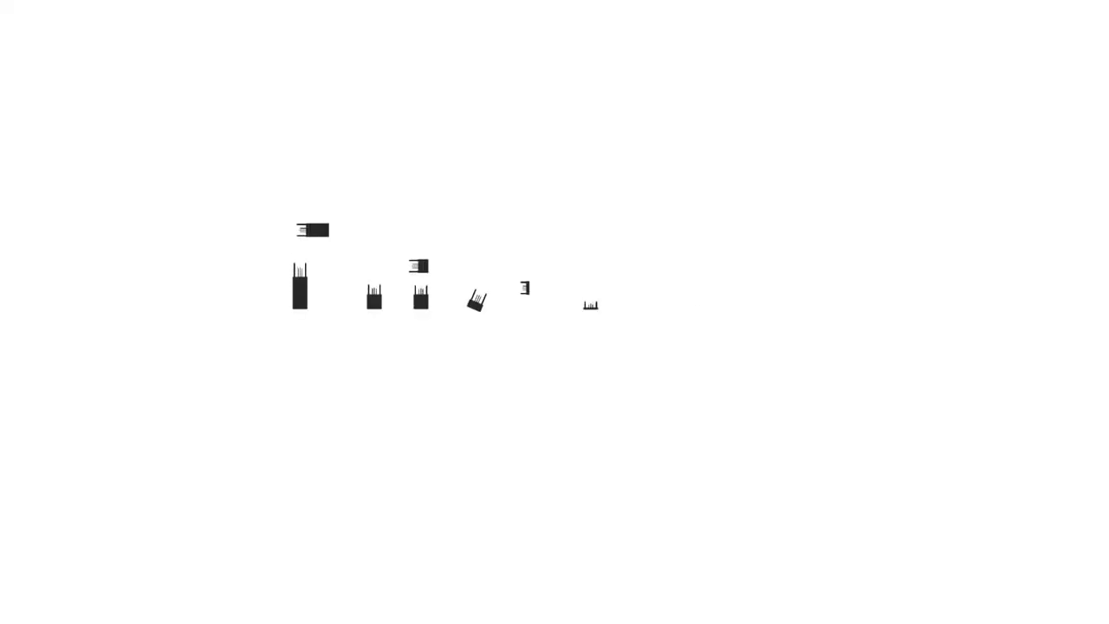